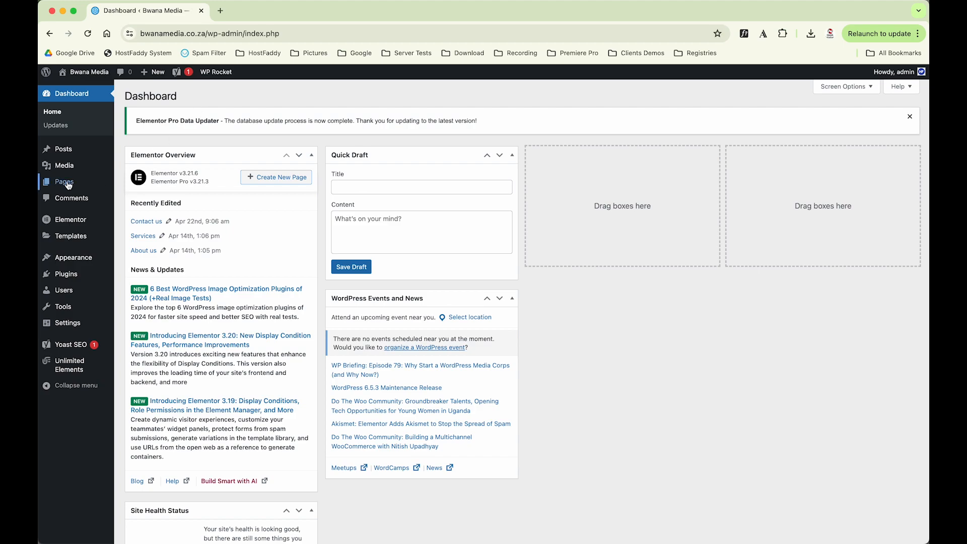
- Open the list of the site's pages and locate the Bwana Marketing front page
click(151, 184)
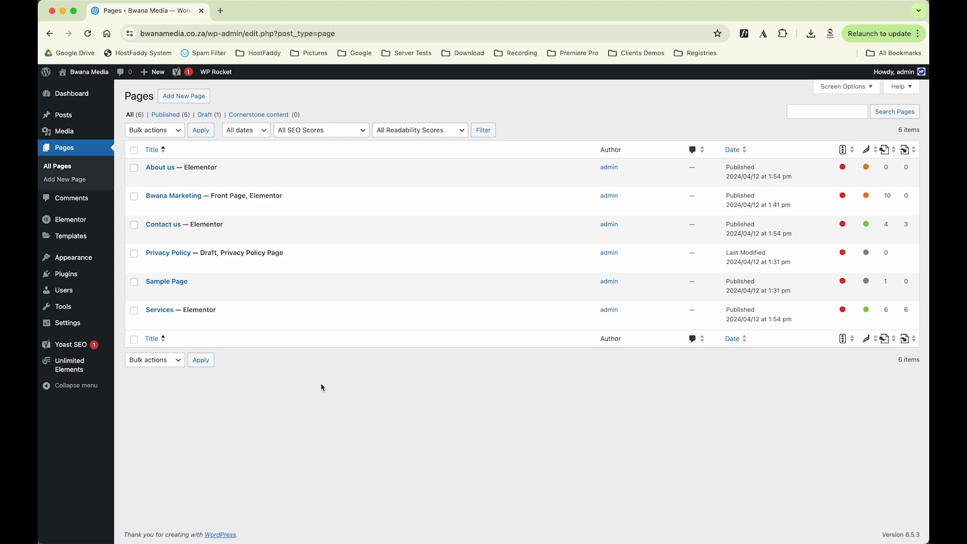
mouse_move(144, 197)
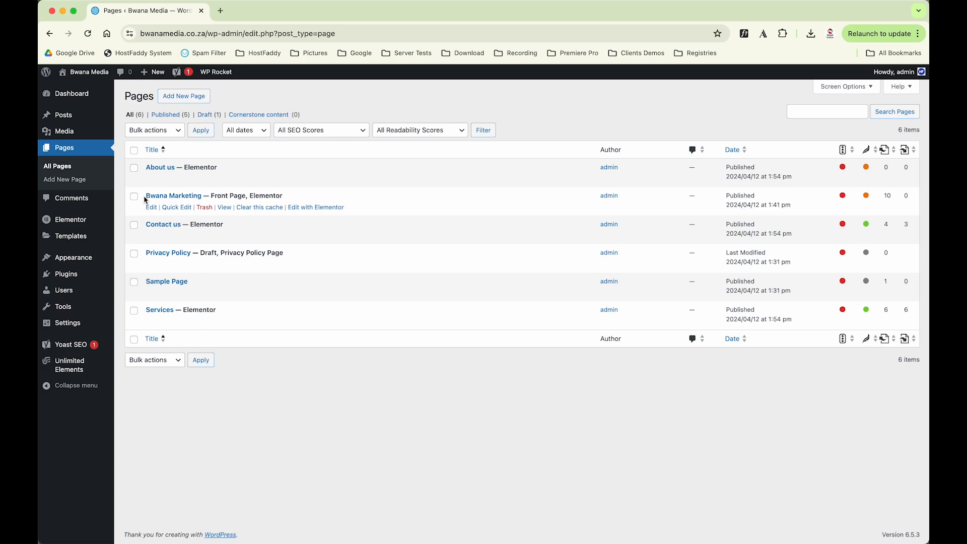
drag(211, 195, 246, 195)
click(268, 397)
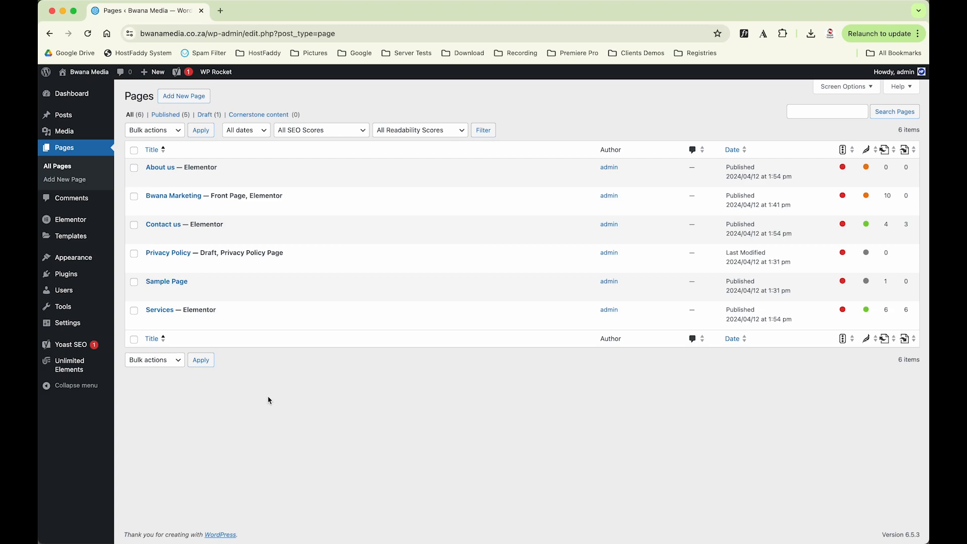
- Open the live Bwana Media website in a new browser tab
mouse_move(81, 73)
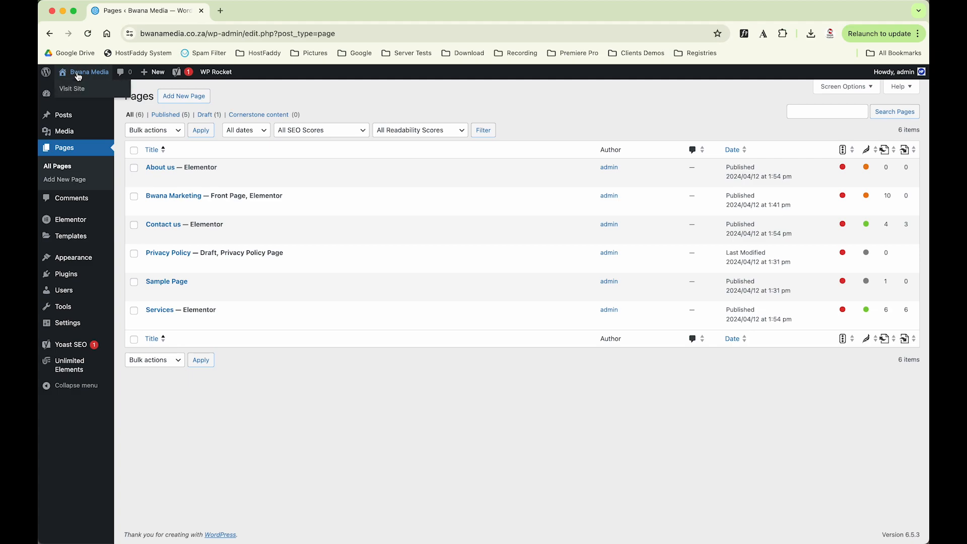
right_click(74, 91)
click(91, 95)
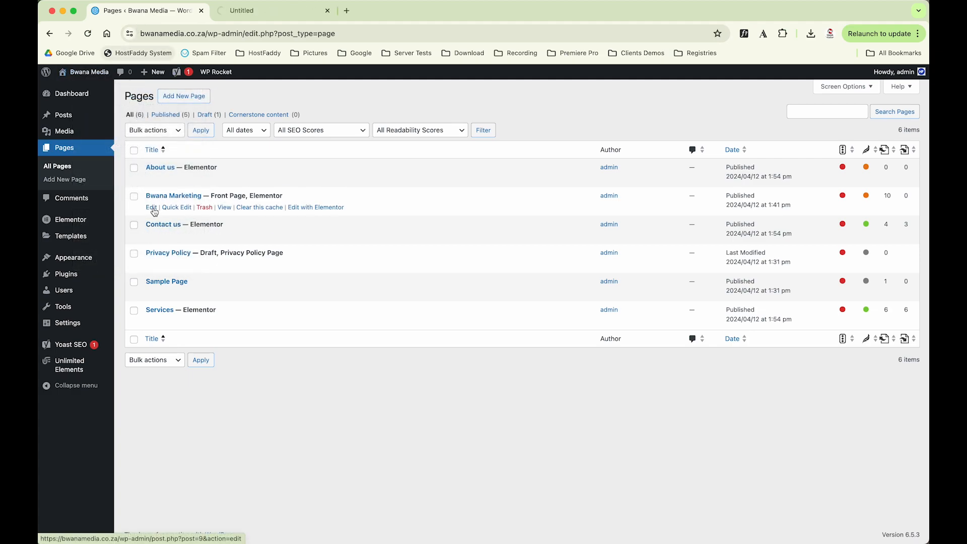
click(151, 207)
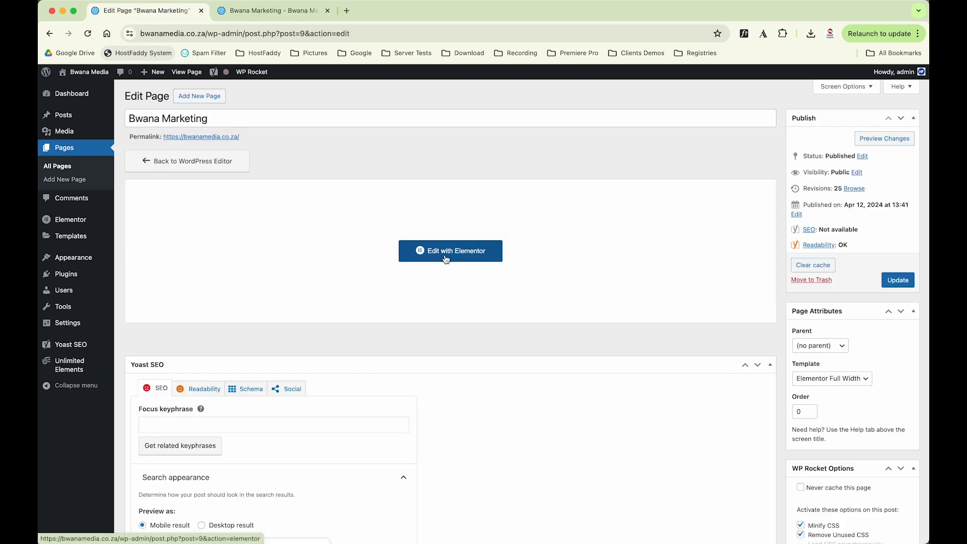
click(447, 259)
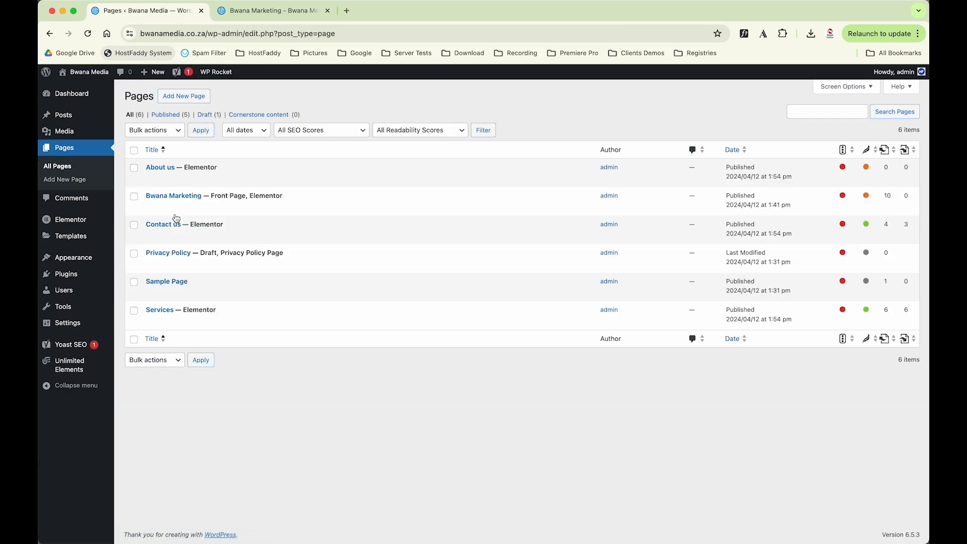
mouse_move(305, 212)
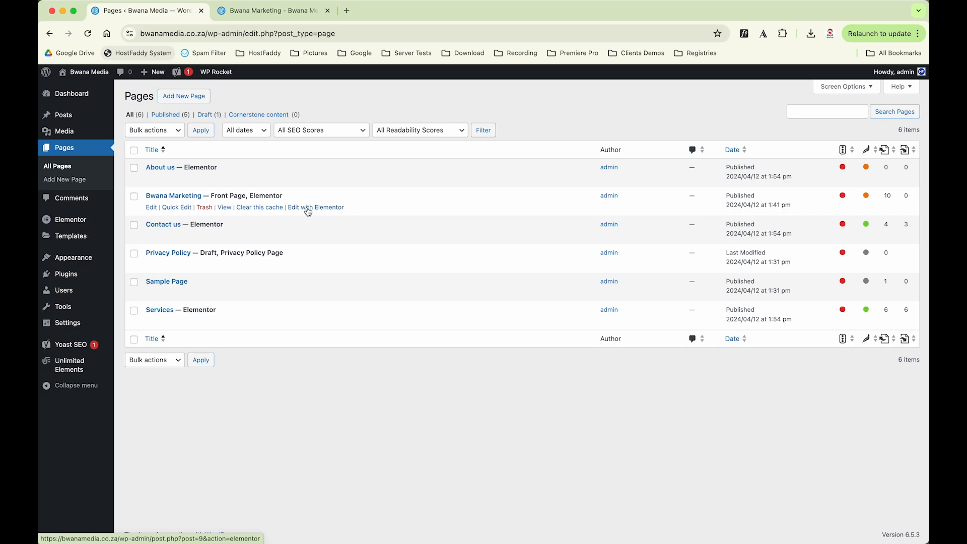
right_click(309, 211)
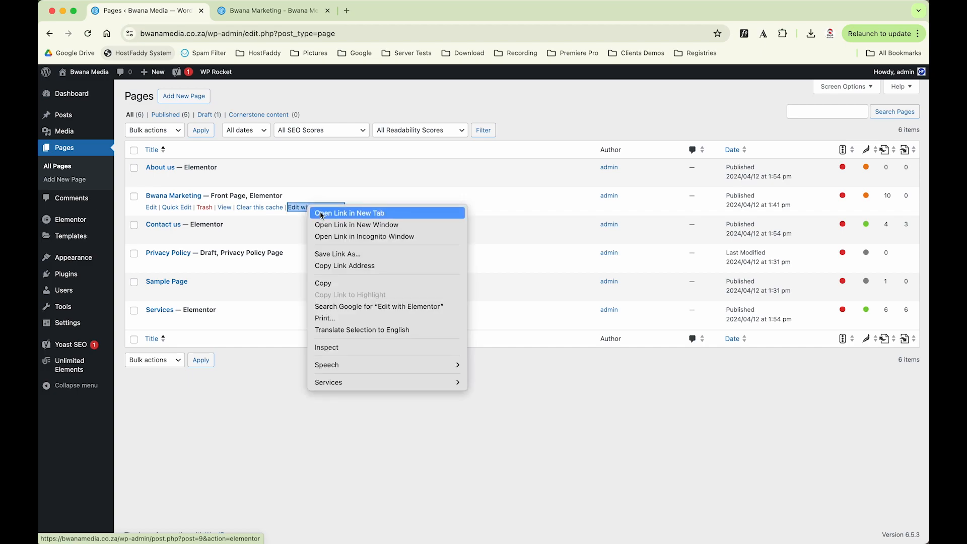
click(153, 17)
- Open the live site's home page for editing with Elementor and close the floating Navigator
click(262, 12)
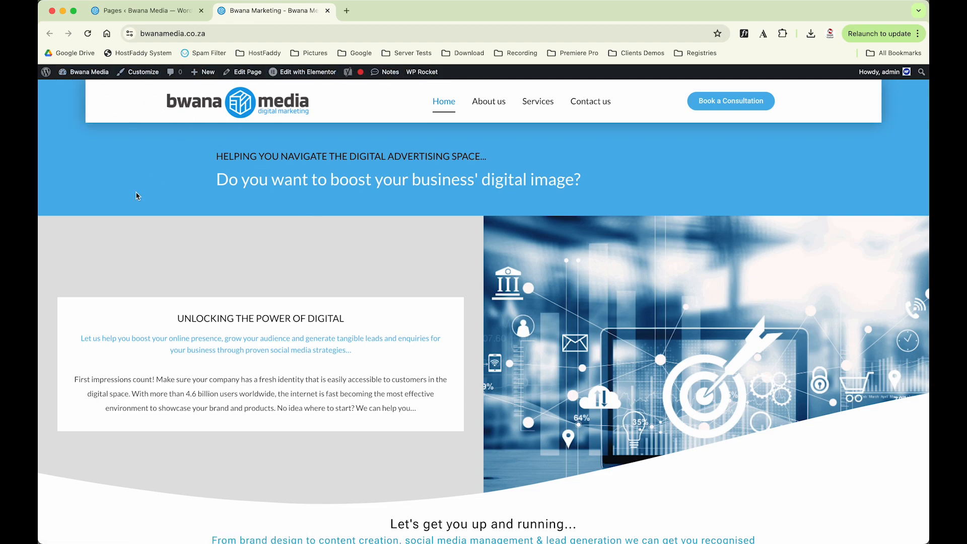
click(307, 74)
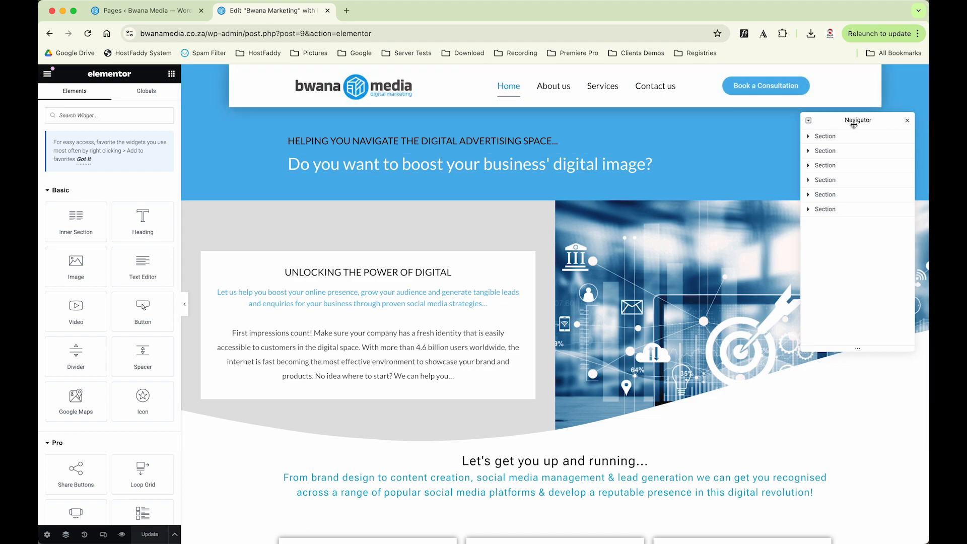
drag(850, 120, 629, 168)
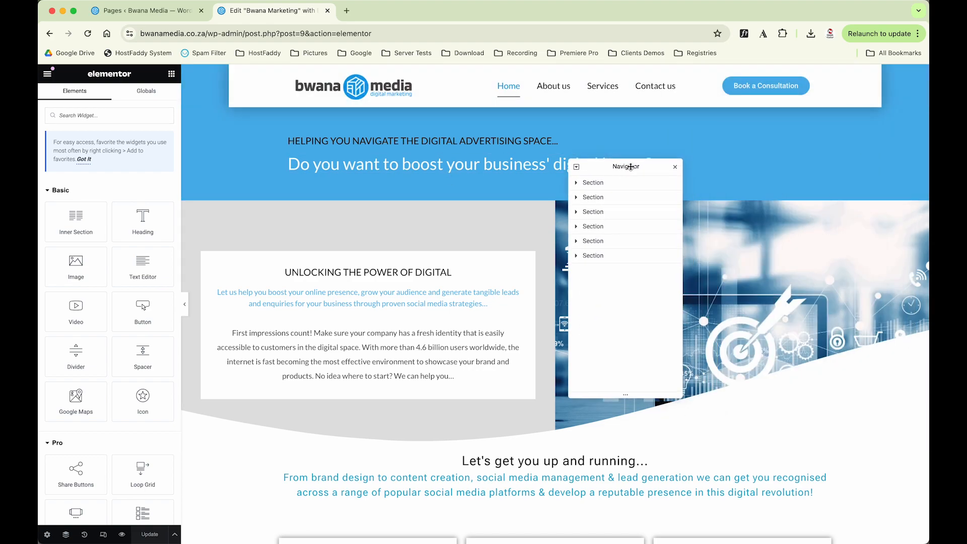
click(677, 170)
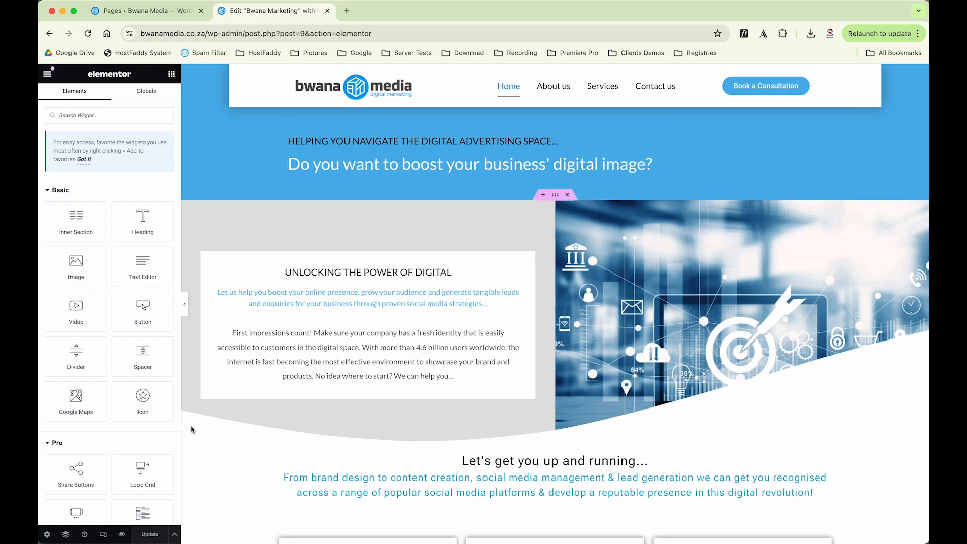
- Reopen the Navigator beside the page content and step through all the page's sections from the last to the first
click(66, 535)
drag(604, 169, 815, 127)
click(810, 212)
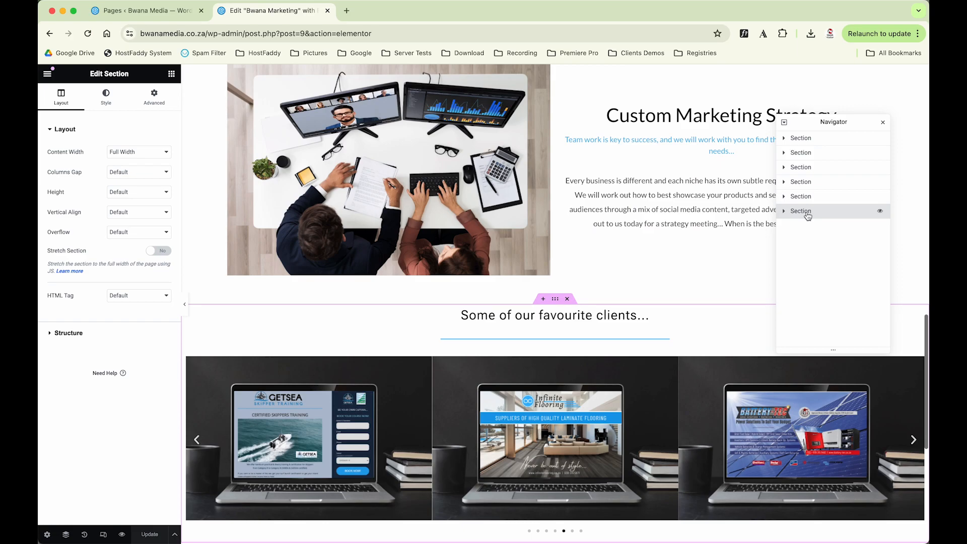
click(806, 196)
click(806, 182)
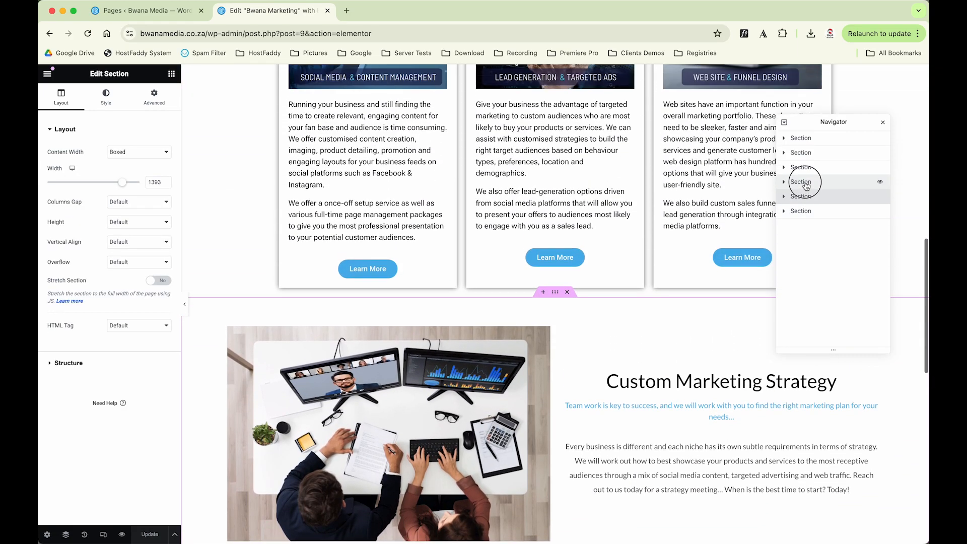
click(807, 167)
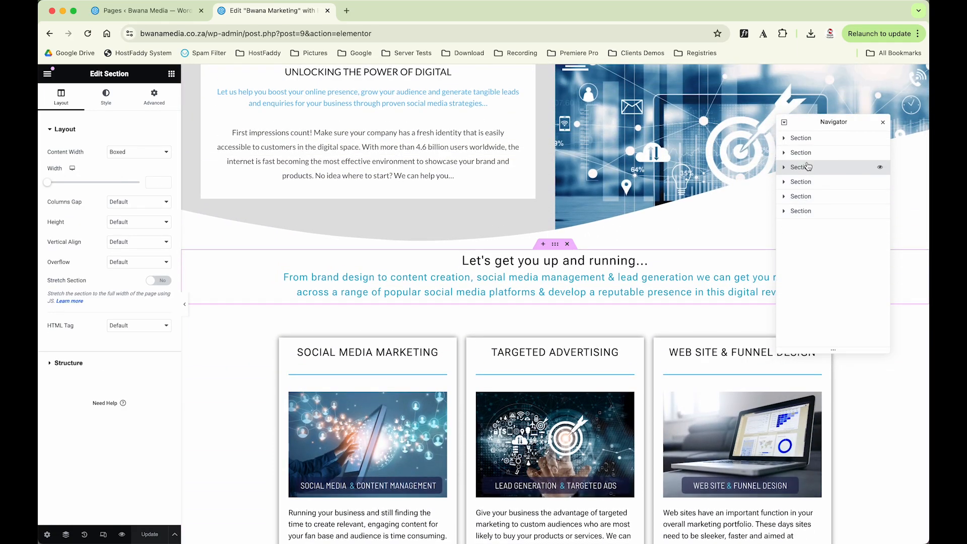
click(806, 153)
click(806, 138)
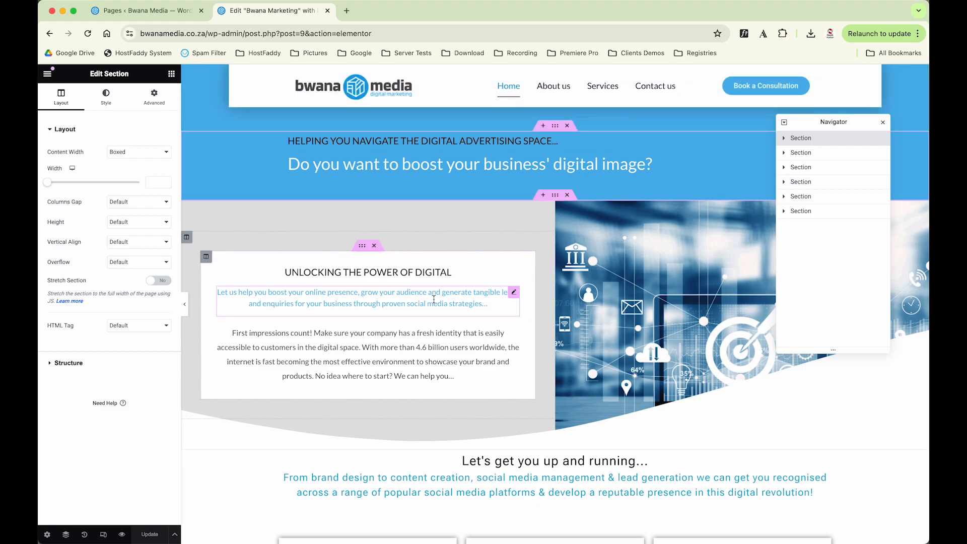
- View the column structures offered for a new section below the client carousel
scroll(433, 297, down, 15)
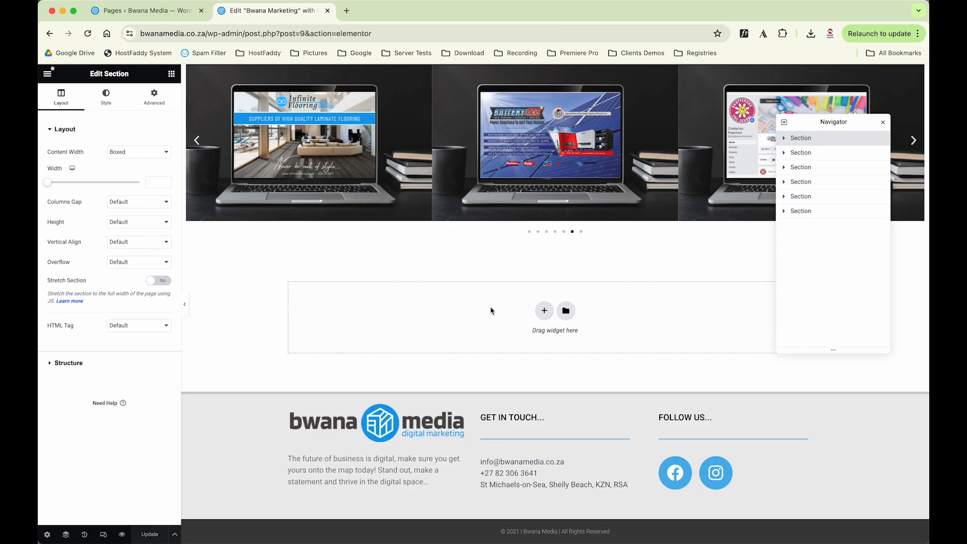
click(544, 311)
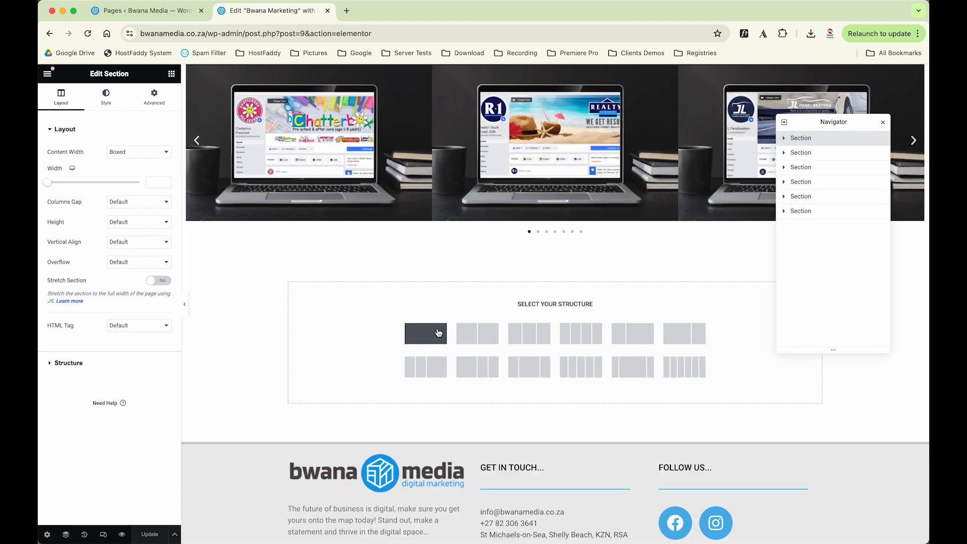
scroll(438, 332, up, 20)
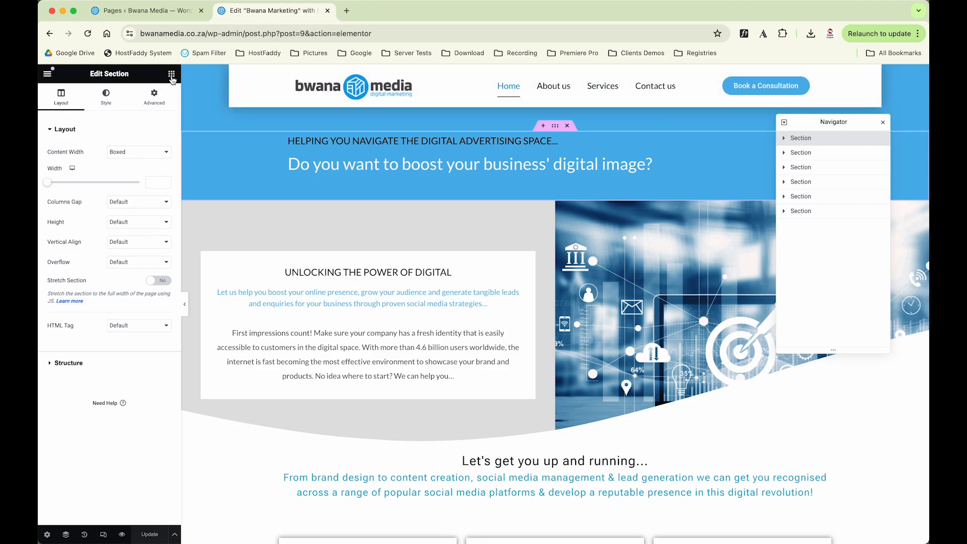
- Display the widget library and look through the available elements
click(171, 76)
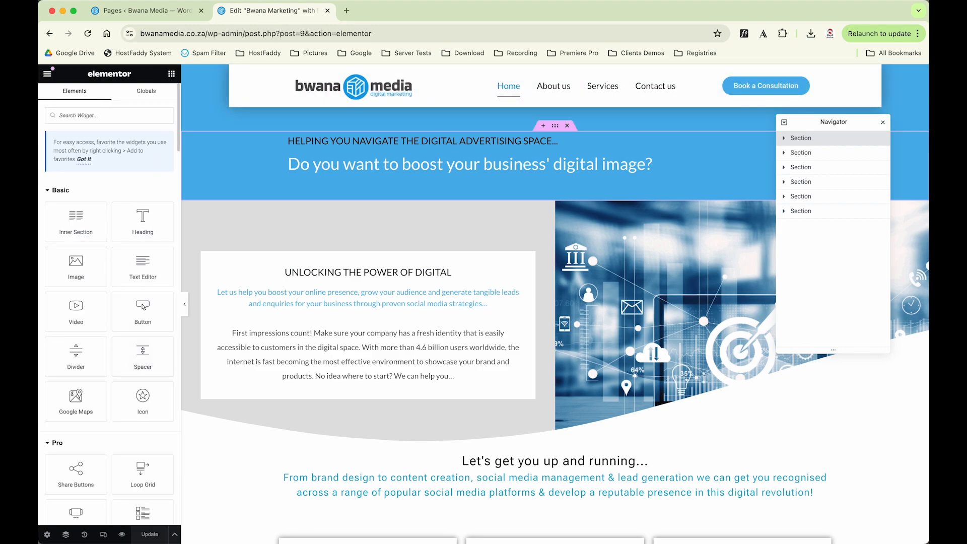
scroll(104, 381, down, 15)
scroll(105, 381, down, 20)
scroll(105, 382, down, 5)
scroll(106, 383, up, 20)
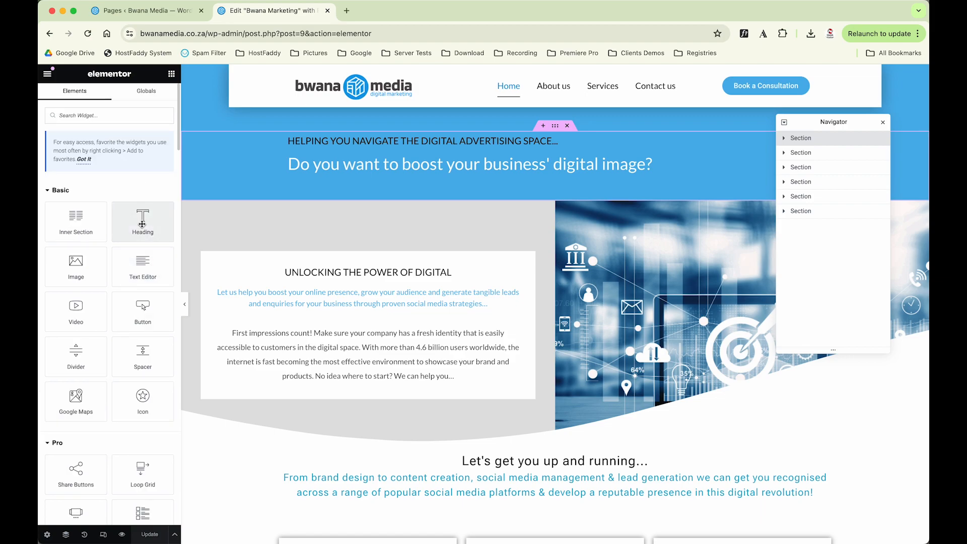
- Try to add a Heading widget to the blue banner section
drag(142, 225, 517, 146)
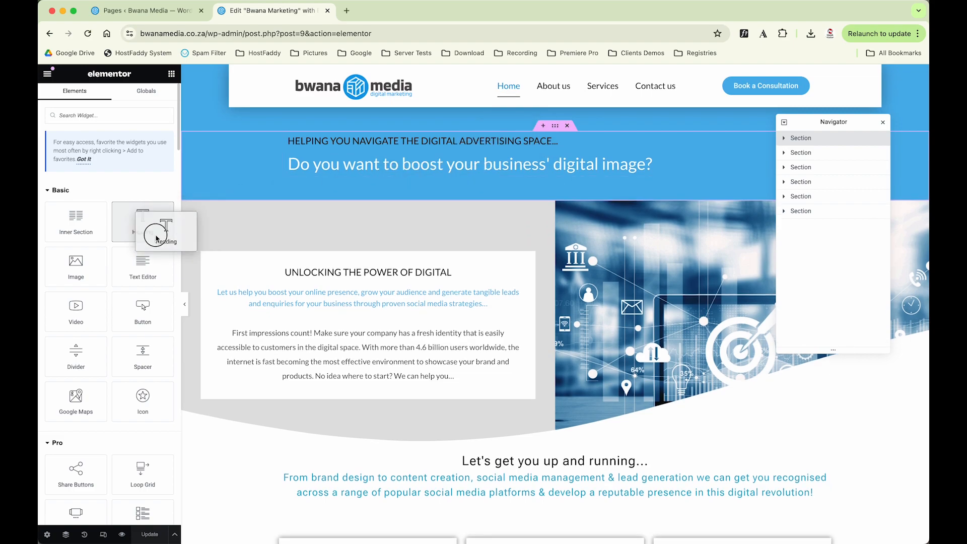
click(591, 243)
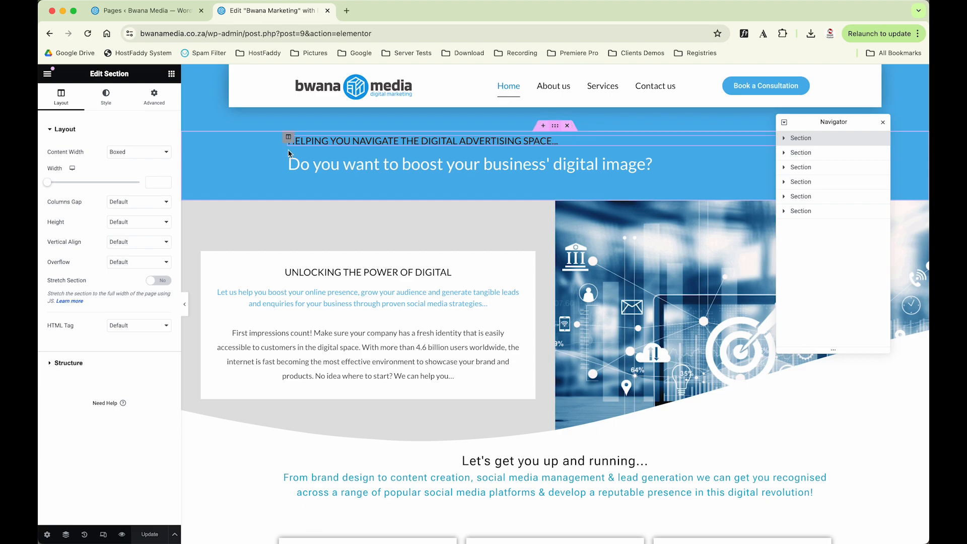
- Try a different content width on the blue banner section and clear the width value again
drag(91, 79, 132, 75)
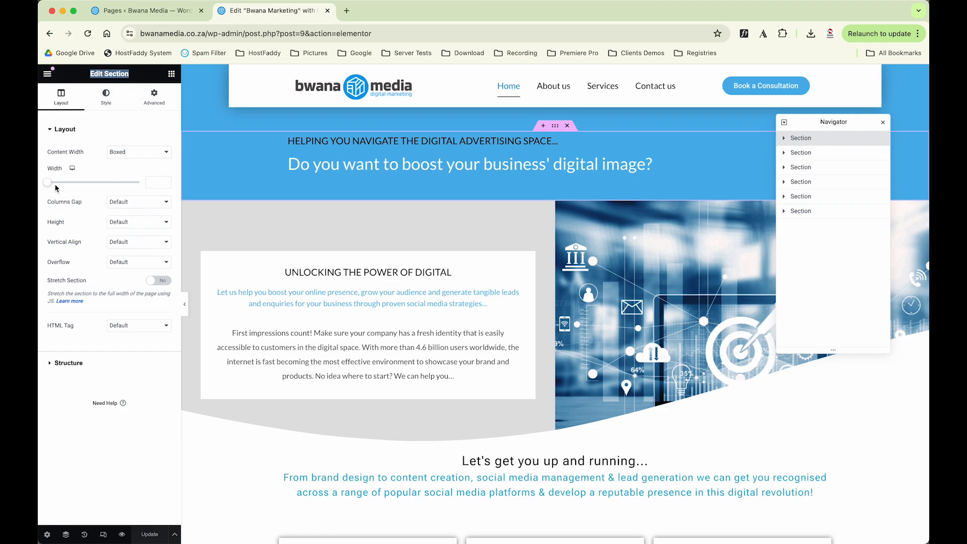
mouse_move(49, 183)
mouse_down()
mouse_move(85, 183)
mouse_move(45, 182)
mouse_up()
drag(94, 181, 70, 193)
drag(160, 182, 127, 184)
key(BackSpace)
- Try a different background colour on the blue banner section, then restore its original colour code
click(105, 96)
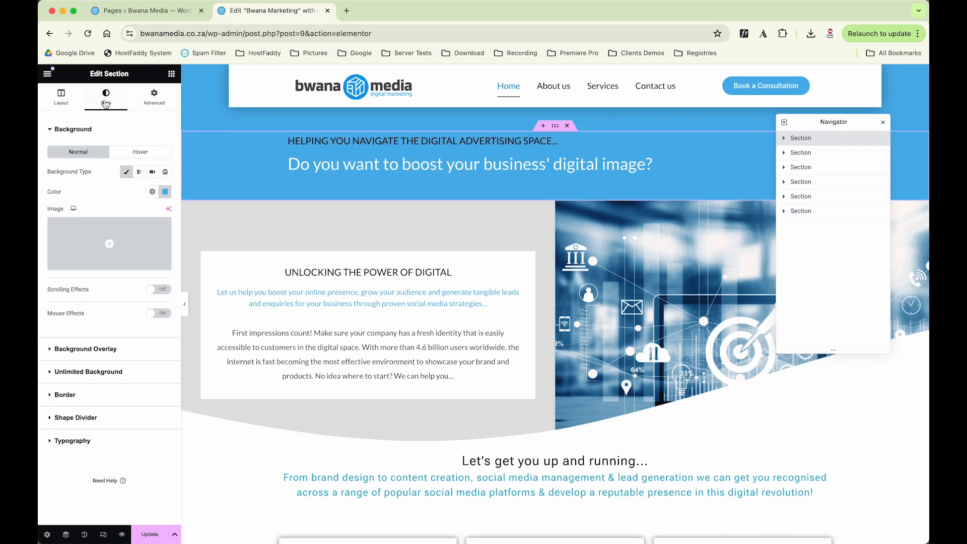
click(165, 191)
key(super+c)
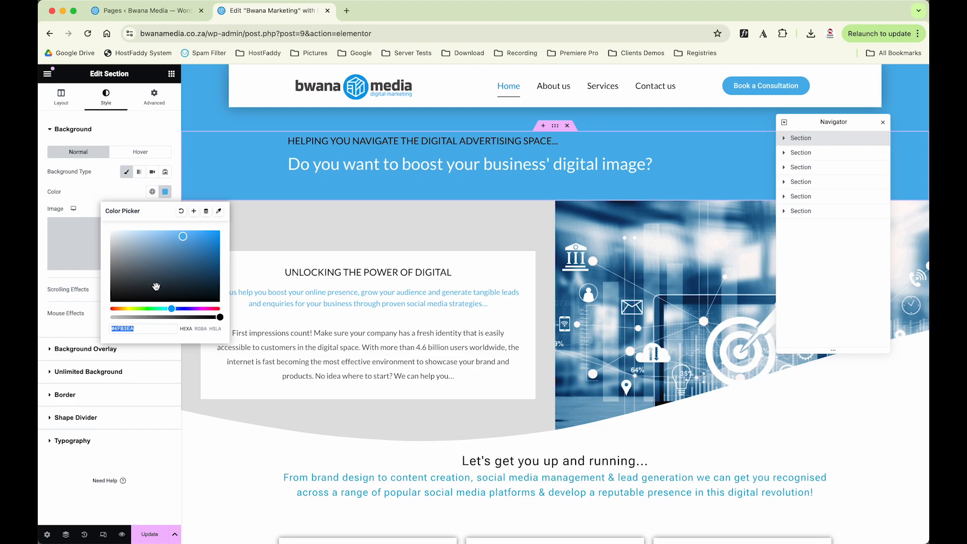
mouse_move(161, 263)
mouse_down()
mouse_move(141, 257)
mouse_move(88, 294)
mouse_move(90, 261)
mouse_move(194, 253)
mouse_move(151, 260)
mouse_move(150, 277)
mouse_up()
key(super+v)
click(109, 194)
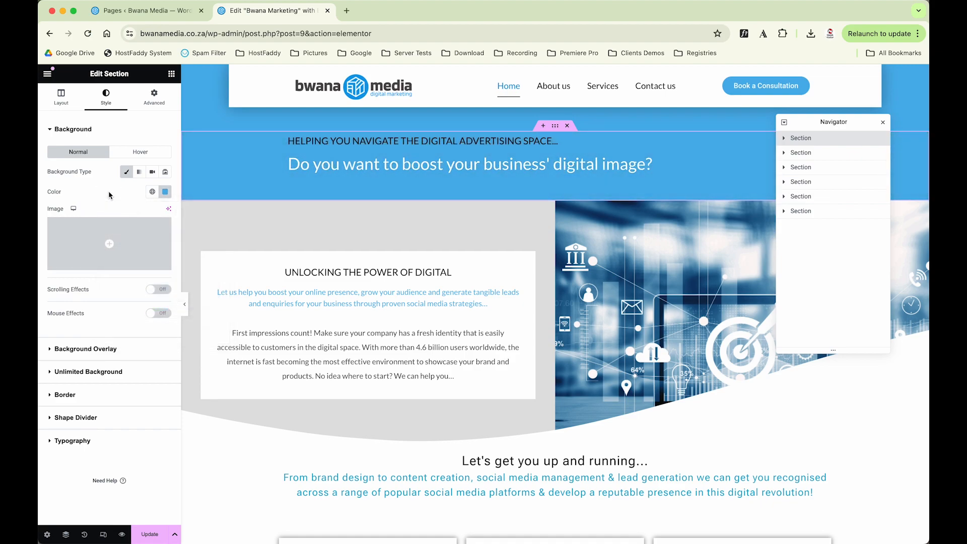
- Check the banner section's background overlay options and return to its background settings
click(98, 348)
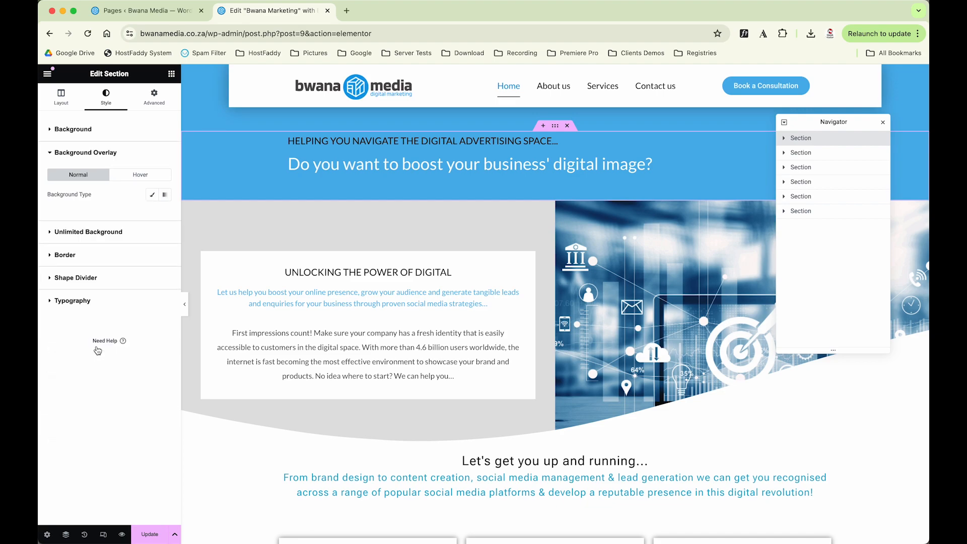
click(87, 132)
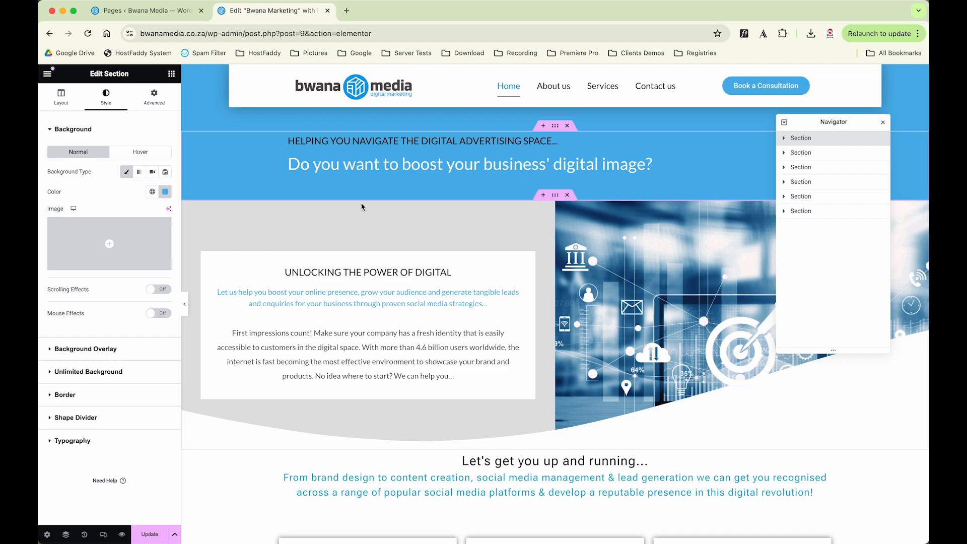
- Select the banner heading "HELPING YOU NAVIGATE THE DIGITAL ADVERTISING SPACE..." and open its style settings
click(398, 143)
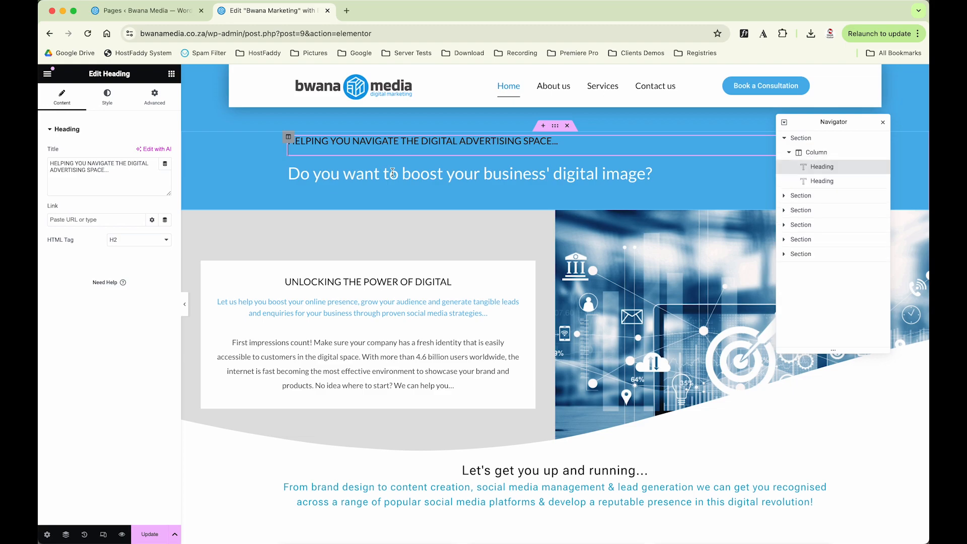
click(387, 177)
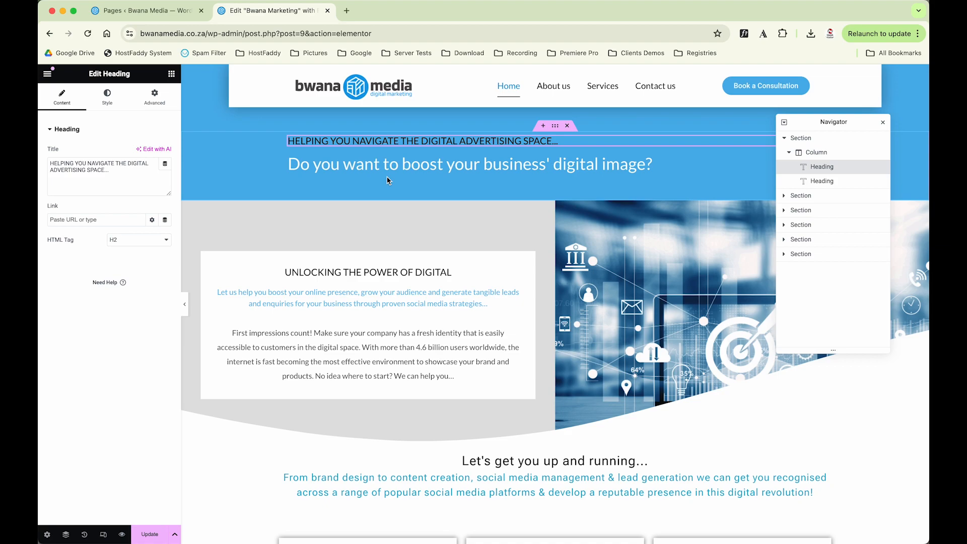
click(441, 165)
click(449, 143)
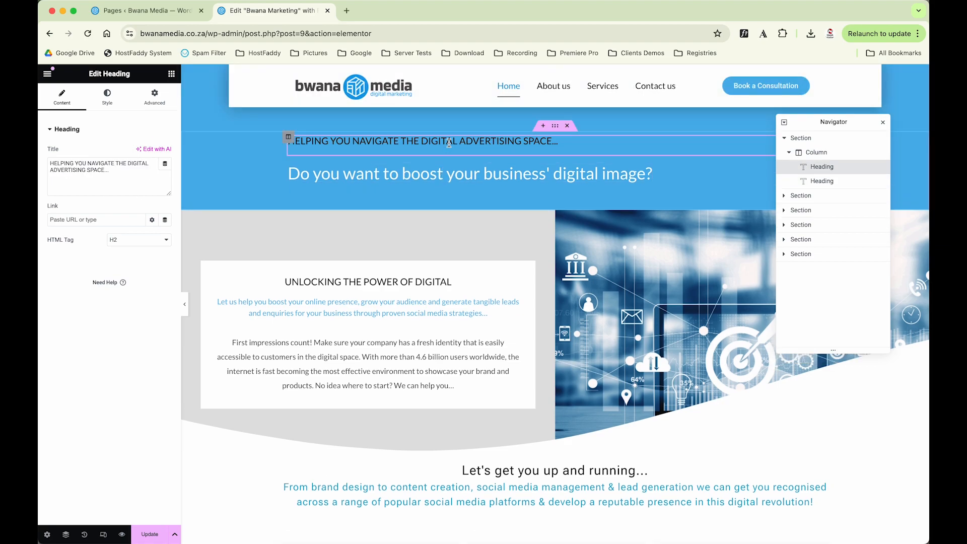
key(BackSpace)
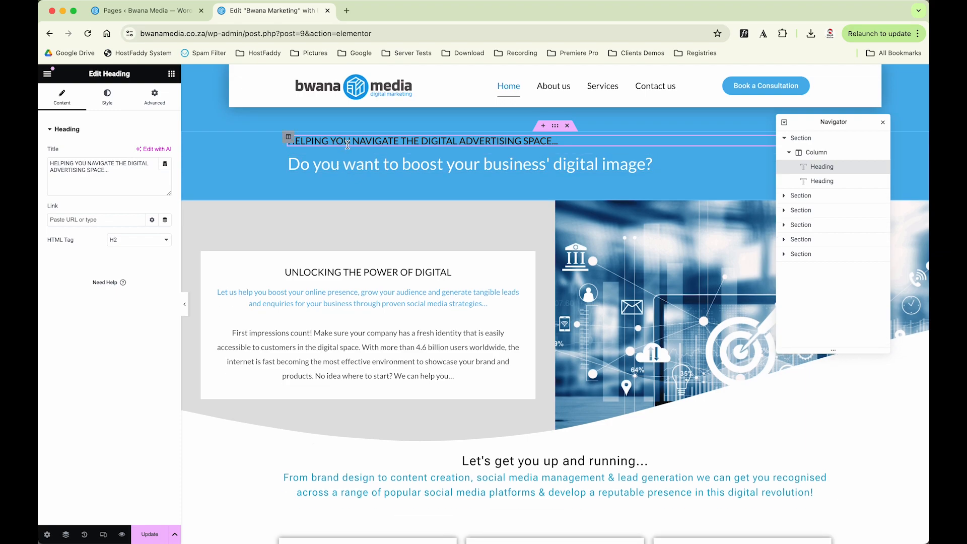
click(109, 104)
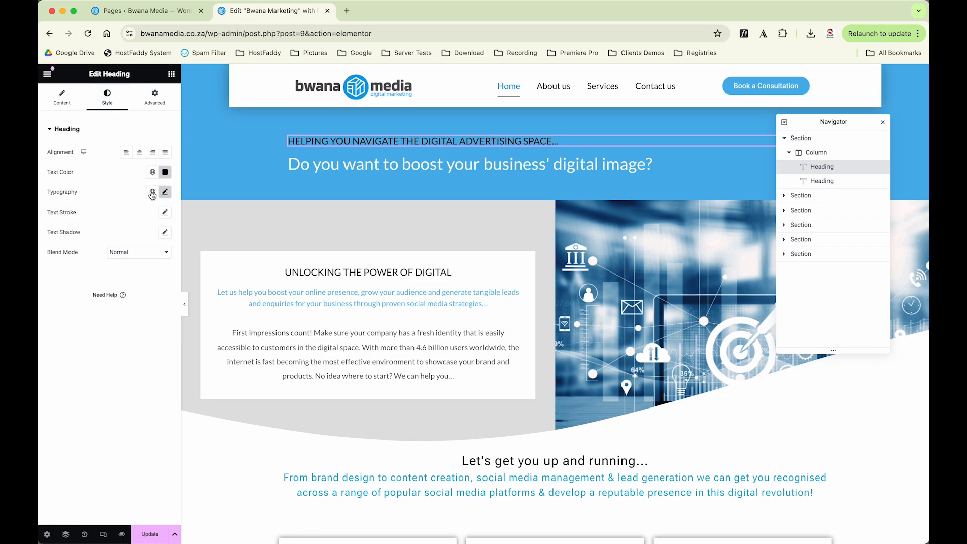
- Try the light grey text colour #E5E5E5 on the "HELPING YOU NAVIGATE..." heading, then return it to black
click(170, 172)
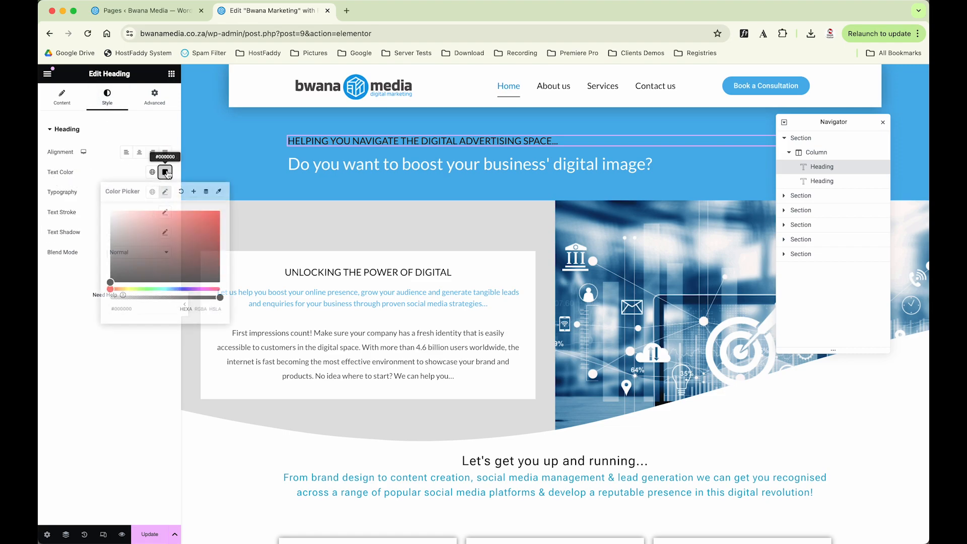
text(#BBBBBB)
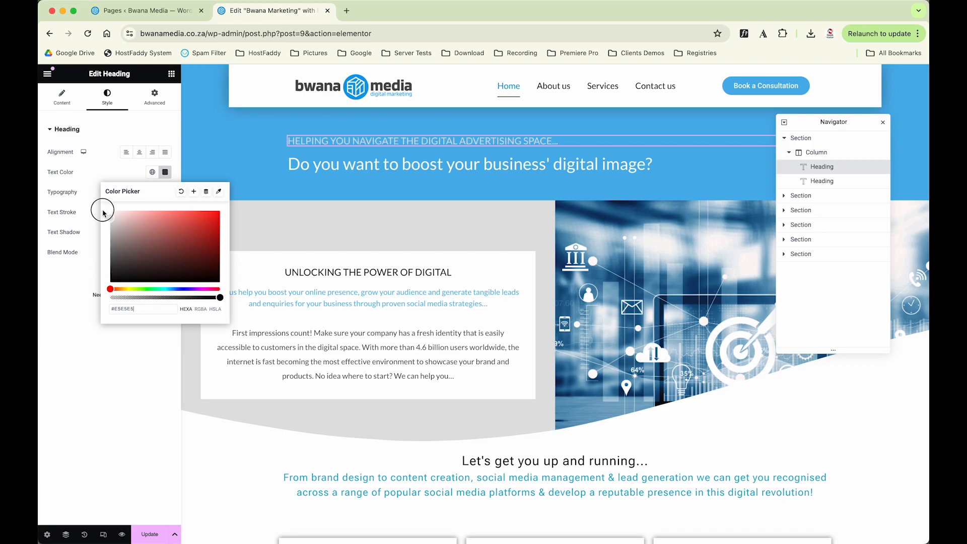
drag(156, 226, 102, 288)
click(86, 354)
- Try the alignment options on the "HELPING YOU NAVIGATE..." heading and finish with left alignment
click(140, 152)
click(126, 152)
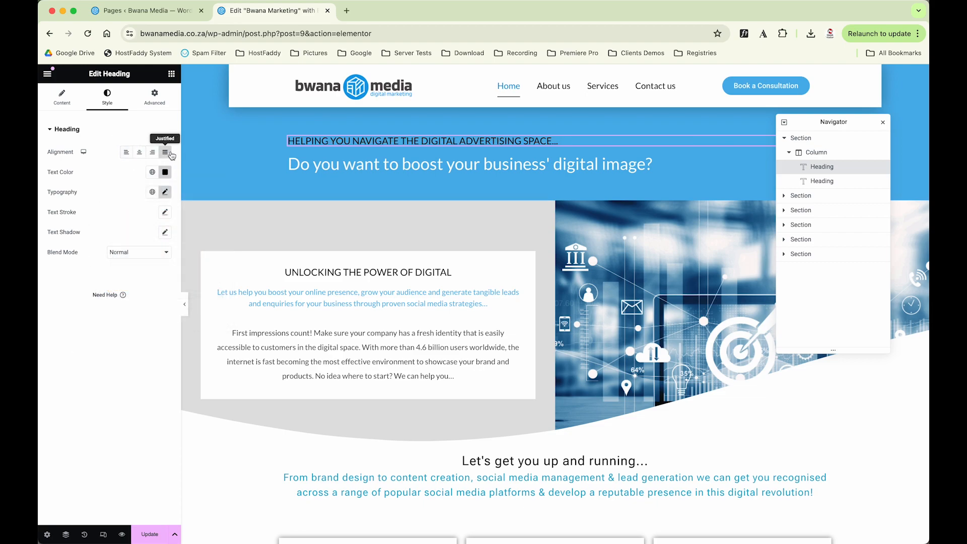
click(152, 153)
click(139, 153)
click(123, 154)
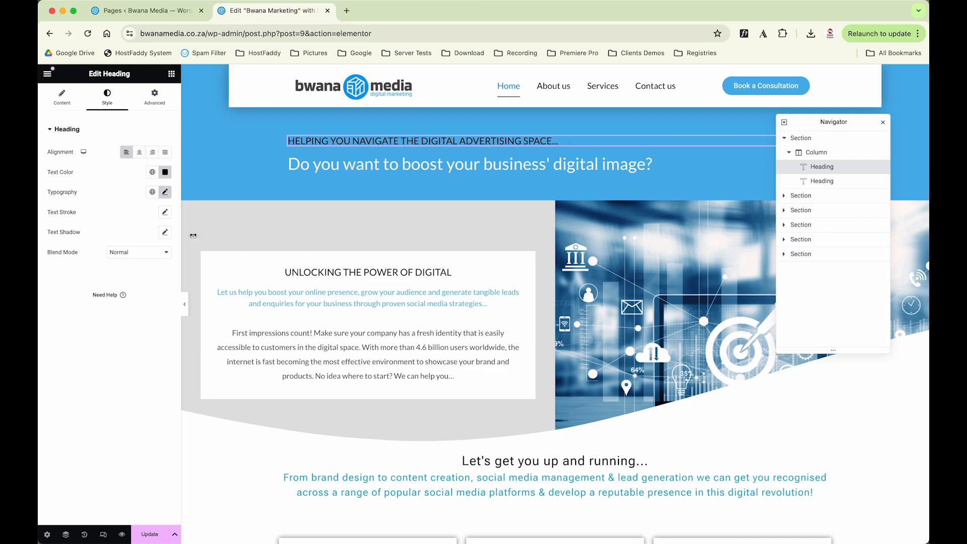
- Check the style and typography settings of the "Do you want to boost your business' digital image?" heading
click(369, 166)
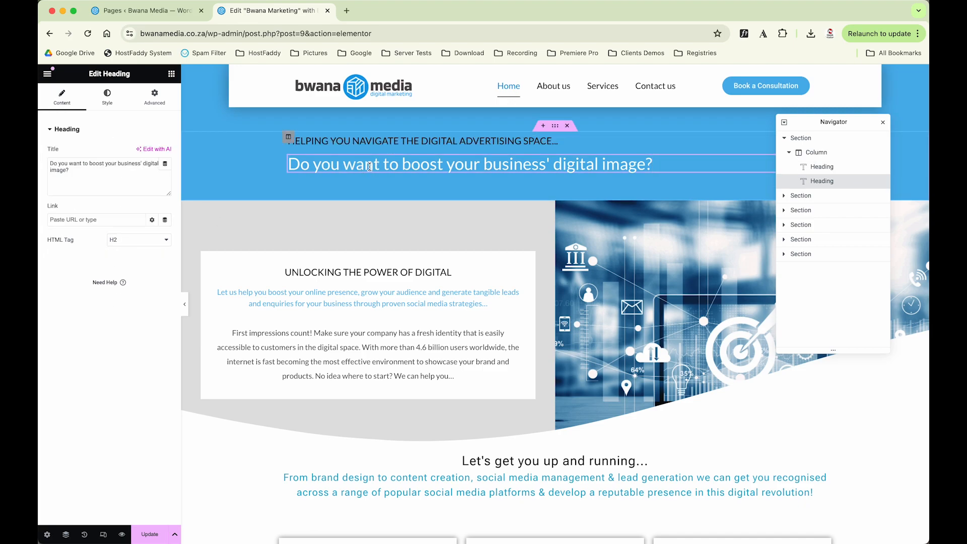
click(105, 101)
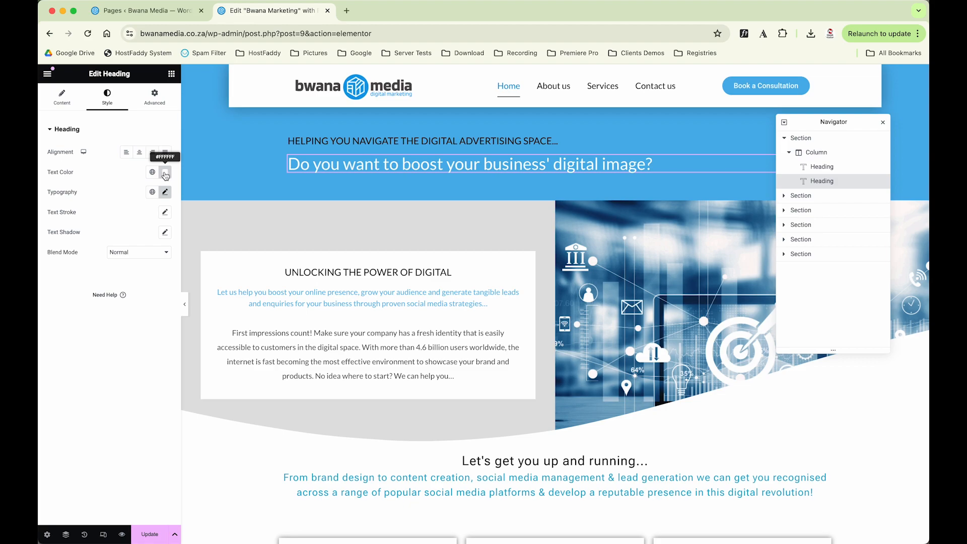
click(165, 193)
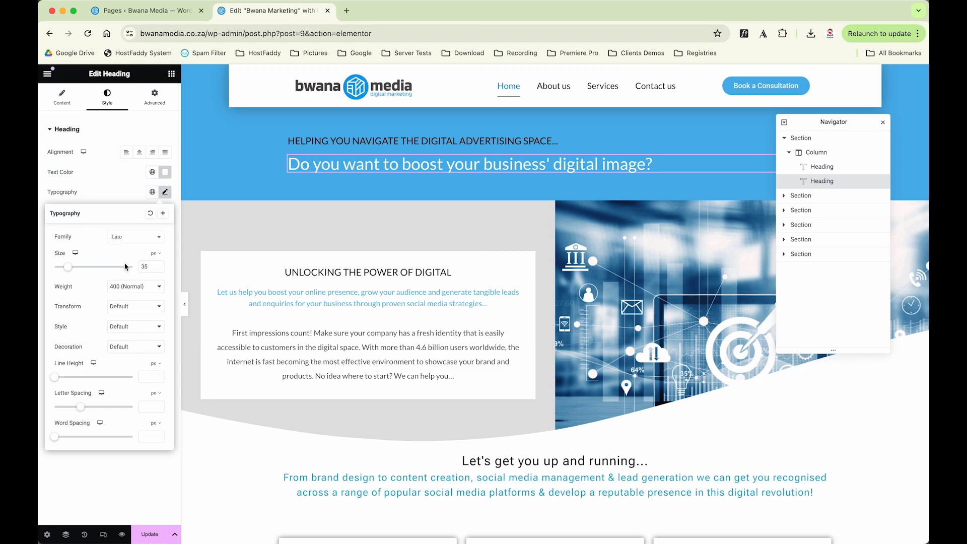
- Try a different letter spacing in the "HELPING YOU NAVIGATE..." heading's typography, then clear the letter spacing value
click(289, 140)
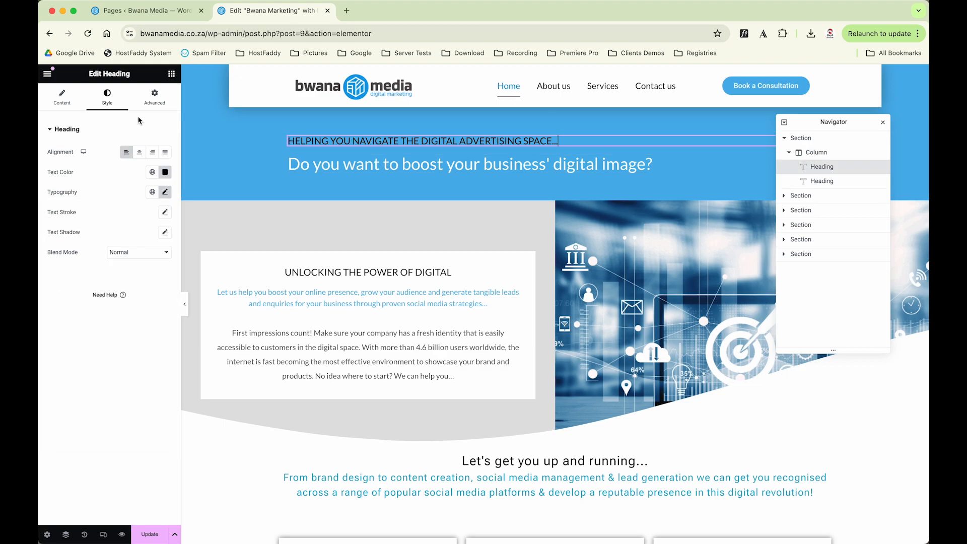
click(165, 192)
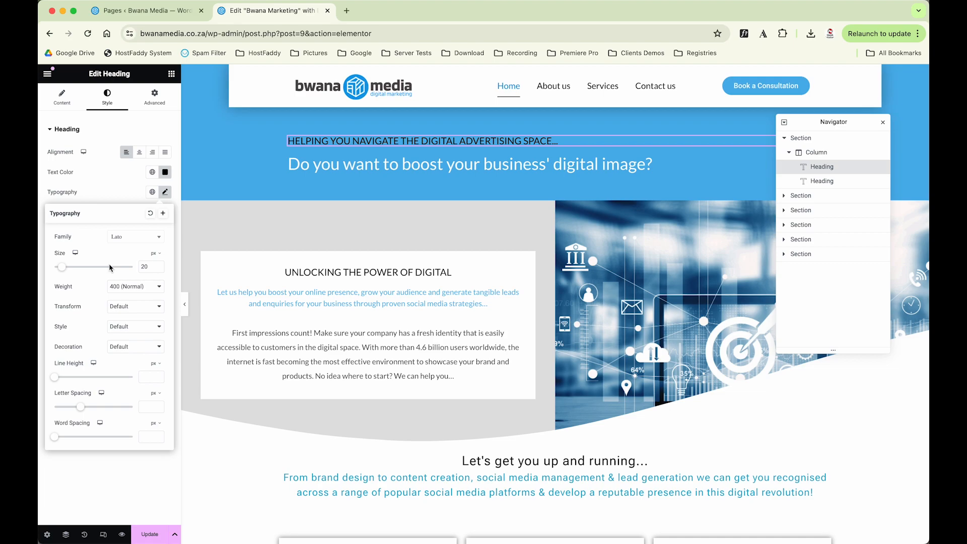
click(96, 408)
drag(97, 410, 73, 417)
double_click(145, 407)
key(BackSpace)
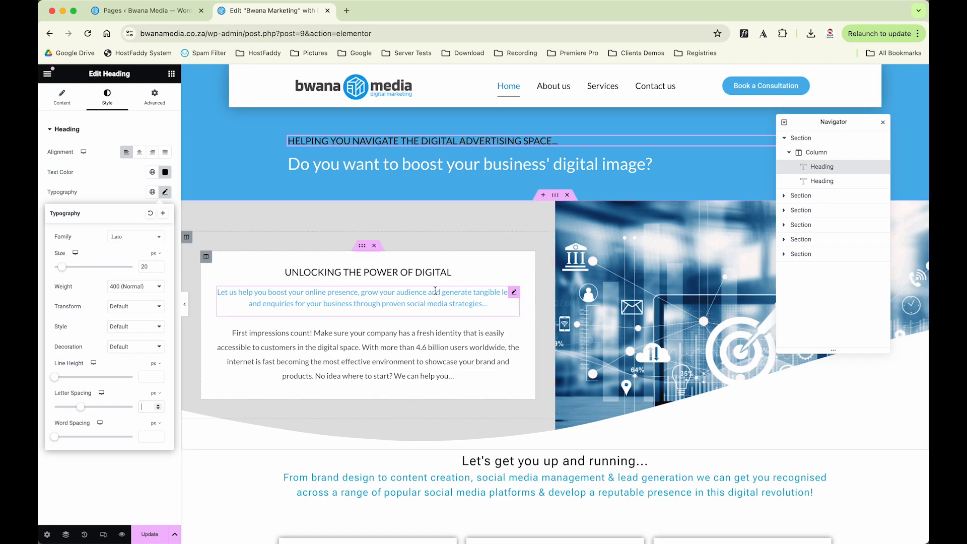
- Look at the layout settings of the image column, the grey text column and the banner column in turn
click(560, 206)
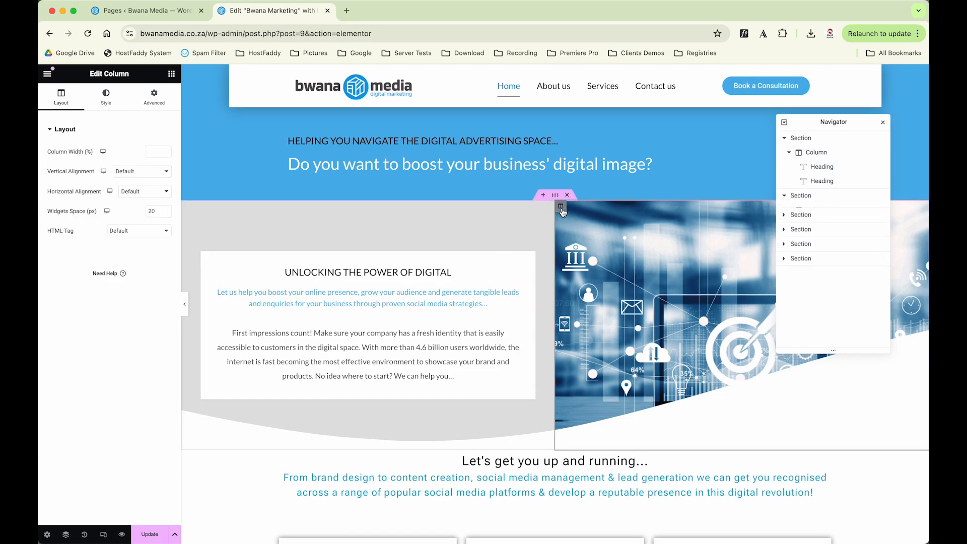
click(188, 239)
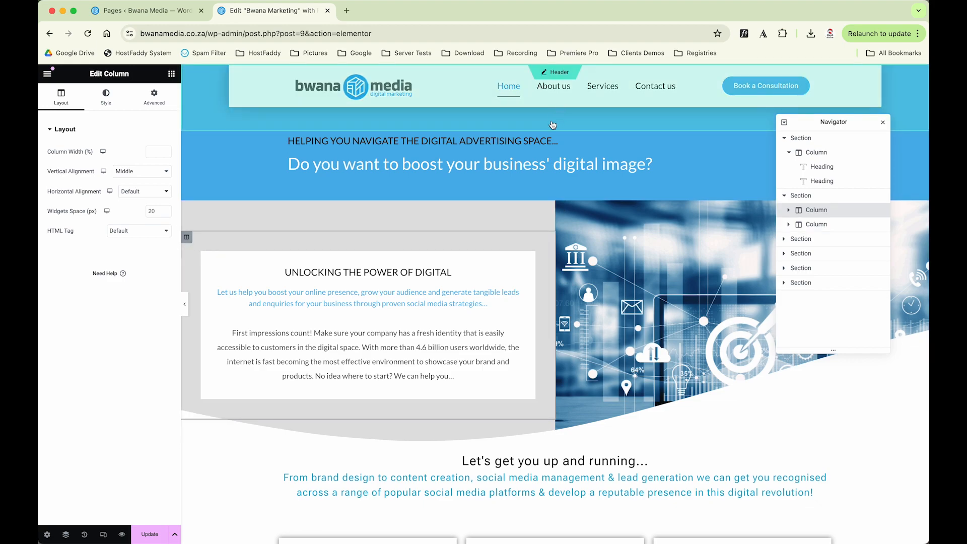
click(288, 137)
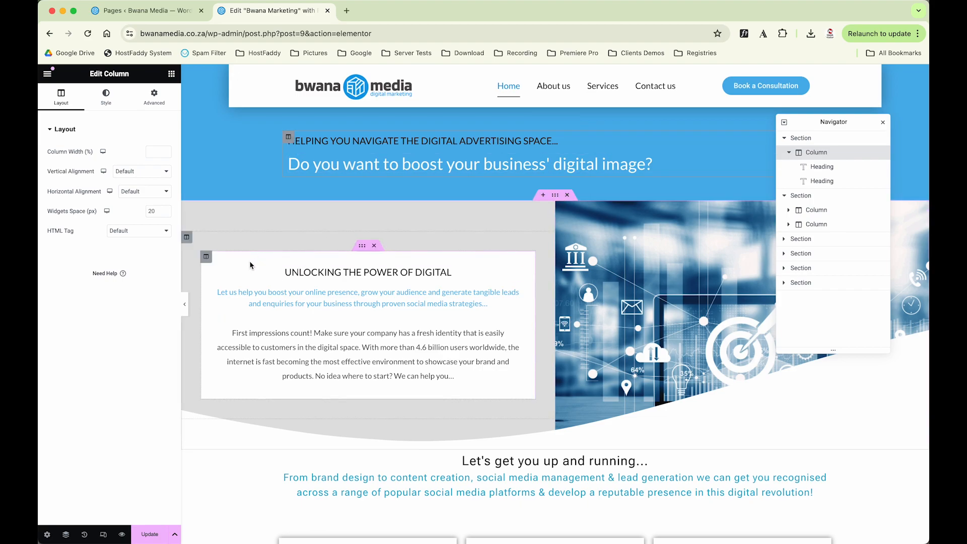
- View the available widgets, then check the background style of the white inner column containing "UNLOCKING THE POWER OF DIGITAL"
click(171, 74)
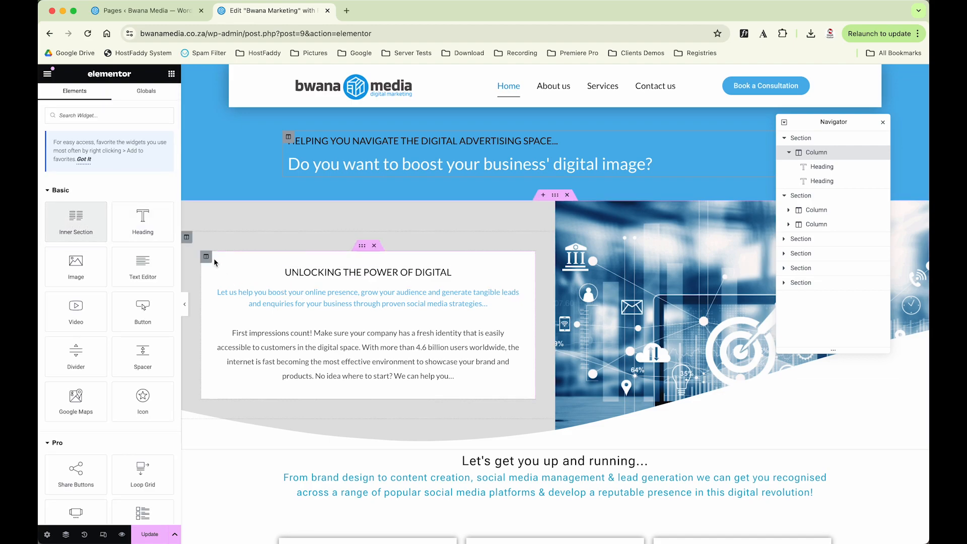
click(207, 258)
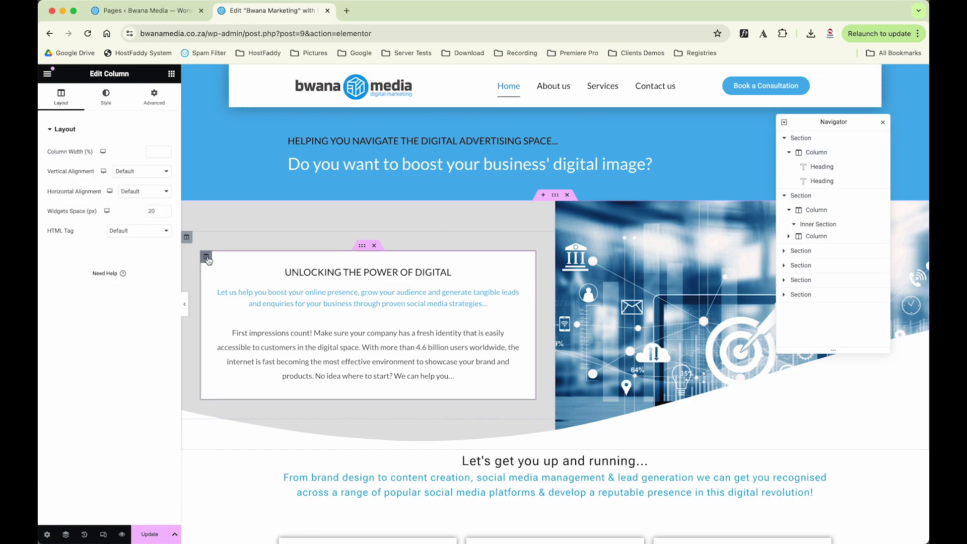
click(106, 99)
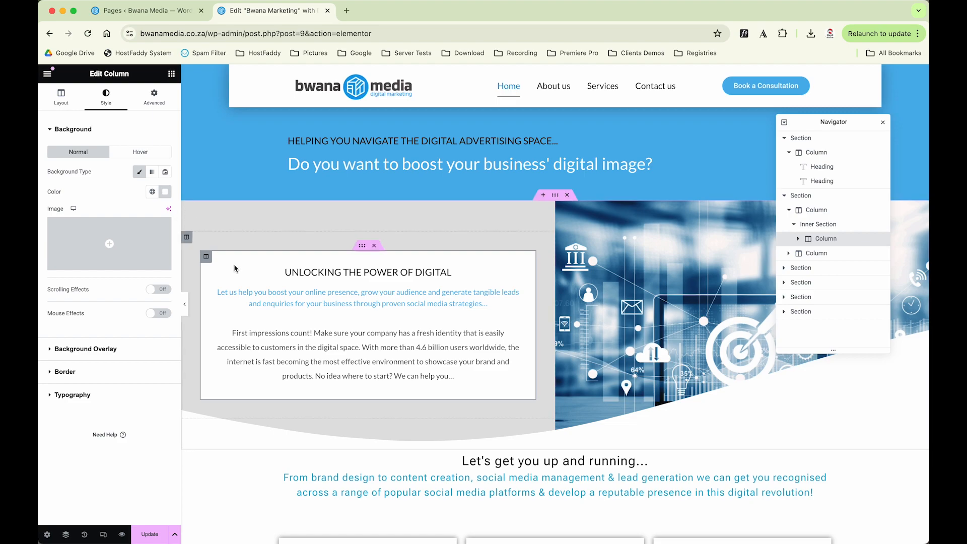
- Try left alignment on the "UNLOCKING THE POWER OF DIGITAL" heading, then centre it again
click(309, 269)
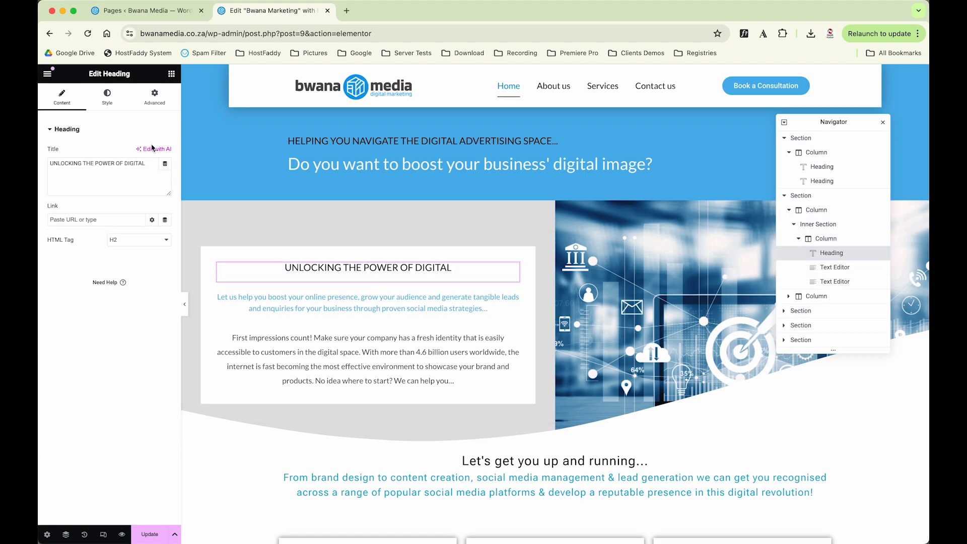
click(106, 104)
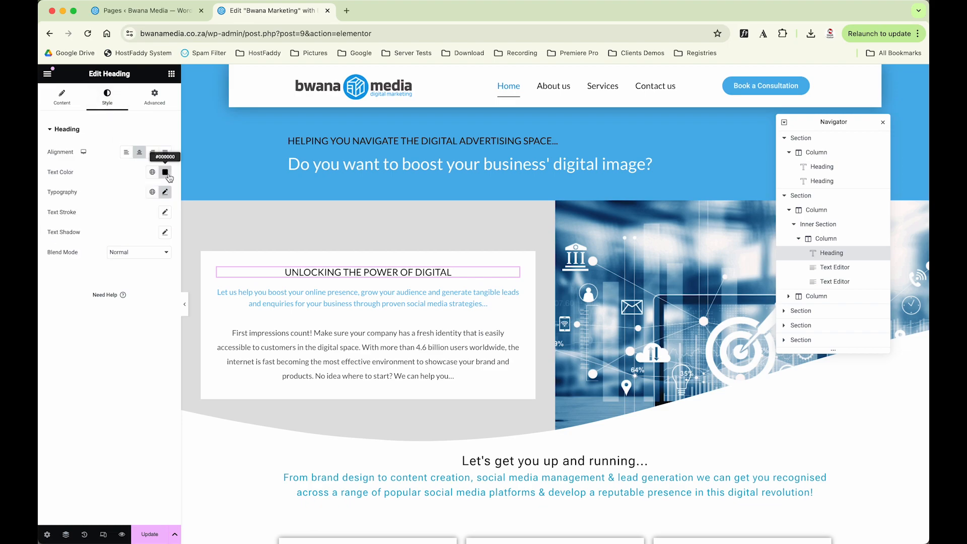
click(127, 152)
click(140, 153)
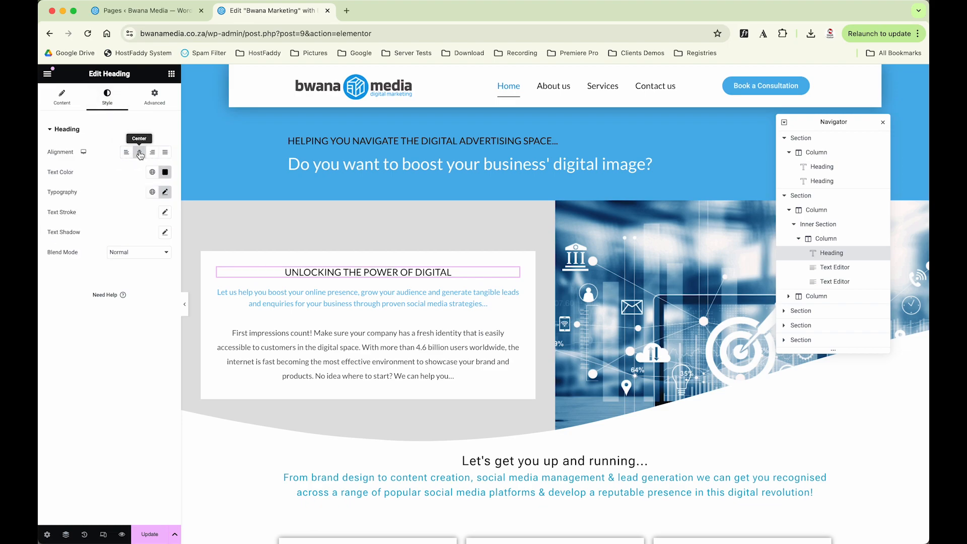
- Show the blue intro paragraph's extra formatting options, then try left alignment in its style settings and restore centre alignment
click(353, 298)
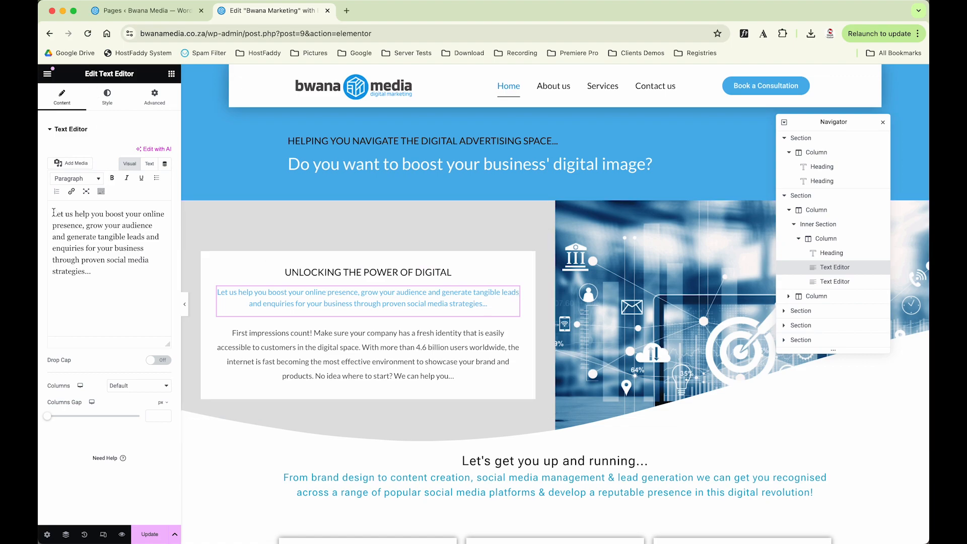
click(102, 192)
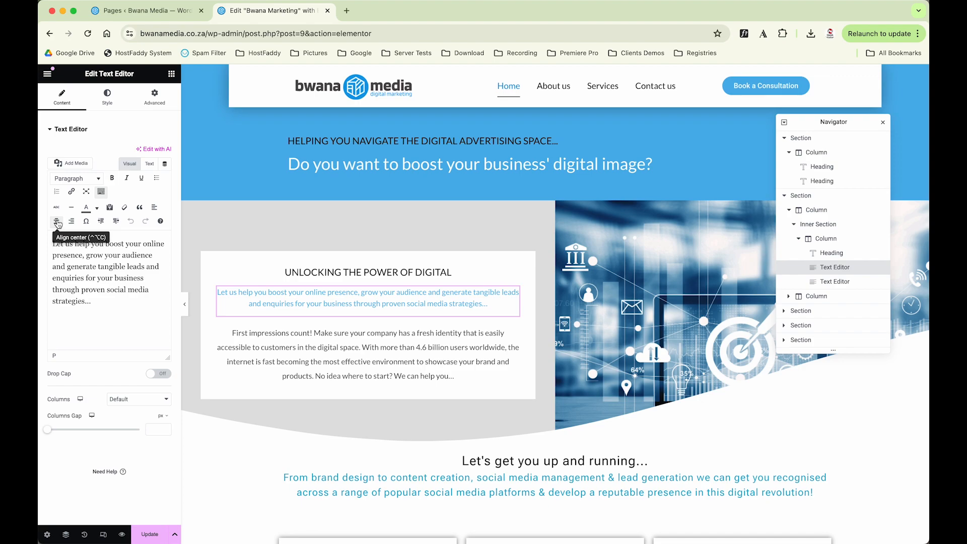
click(107, 98)
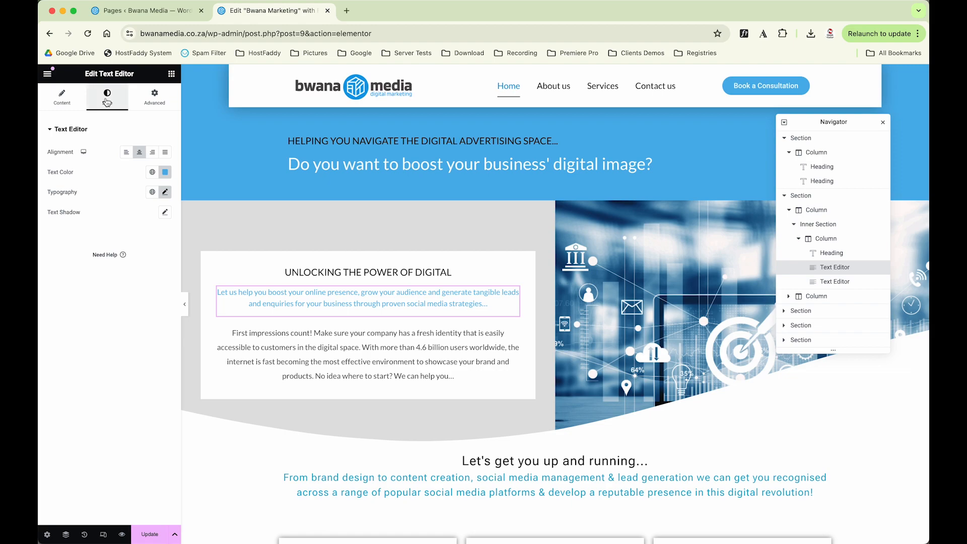
click(132, 154)
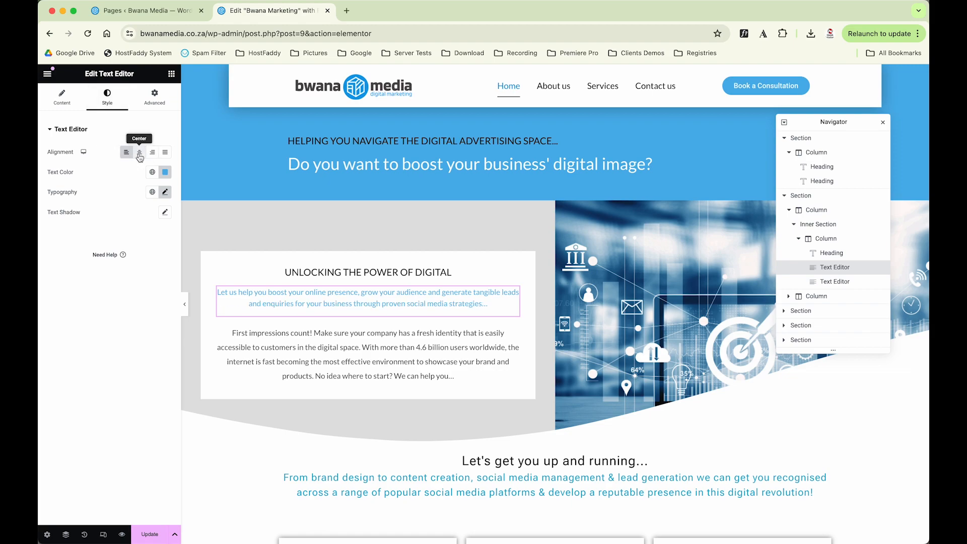
click(139, 152)
- Left-align all of the blue intro paragraph's text with the text editor's own formatting
click(58, 105)
click(102, 193)
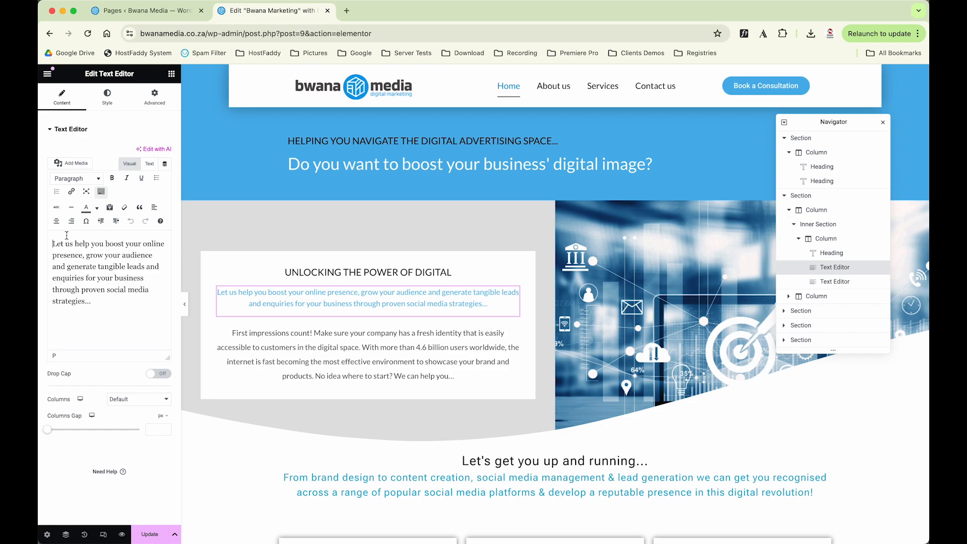
key(ctrl+a)
click(154, 208)
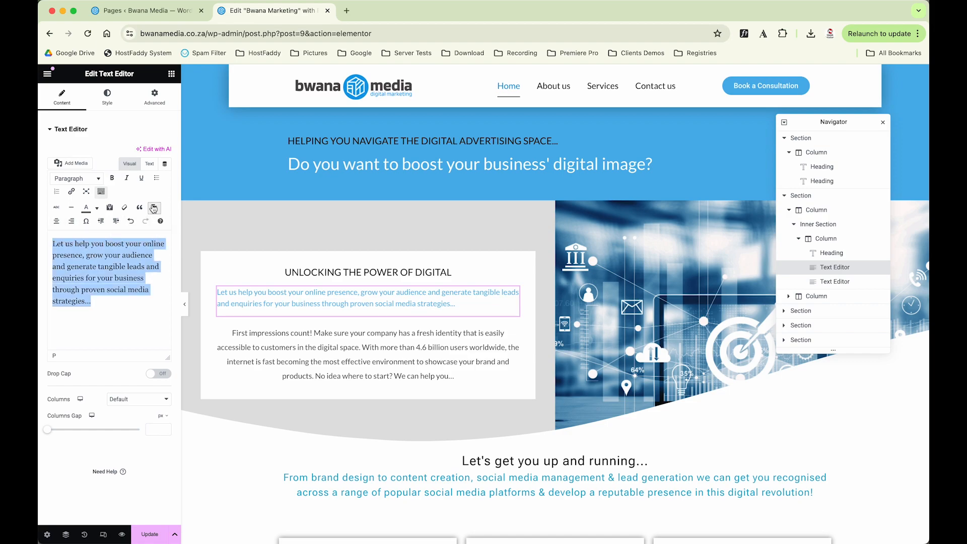
- Delete the inline style="text-align: left;" from the blue paragraph's HTML code and return to the visual editor
click(149, 164)
mouse_move(65, 199)
mouse_down()
mouse_move(135, 199)
mouse_move(74, 203)
mouse_up()
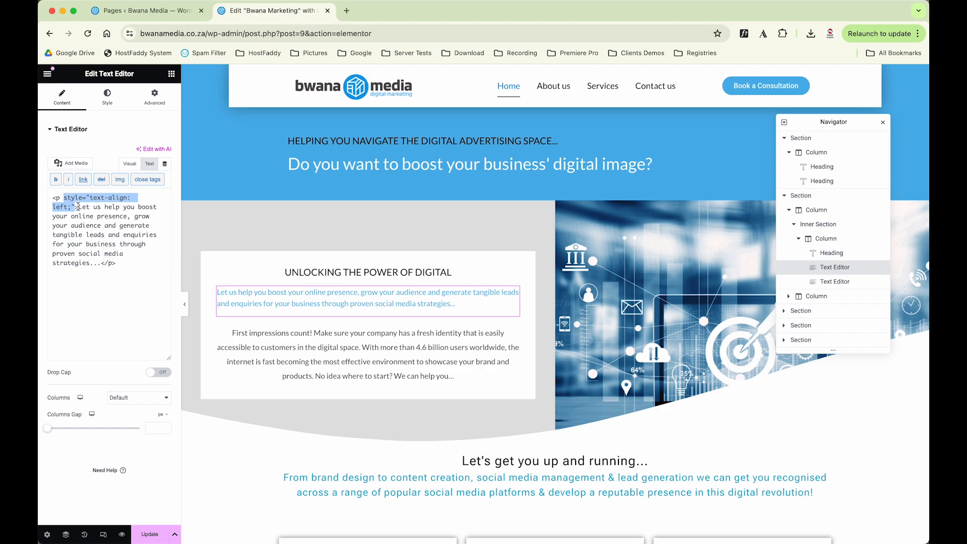
key(BackSpace)
key(BackSpace)
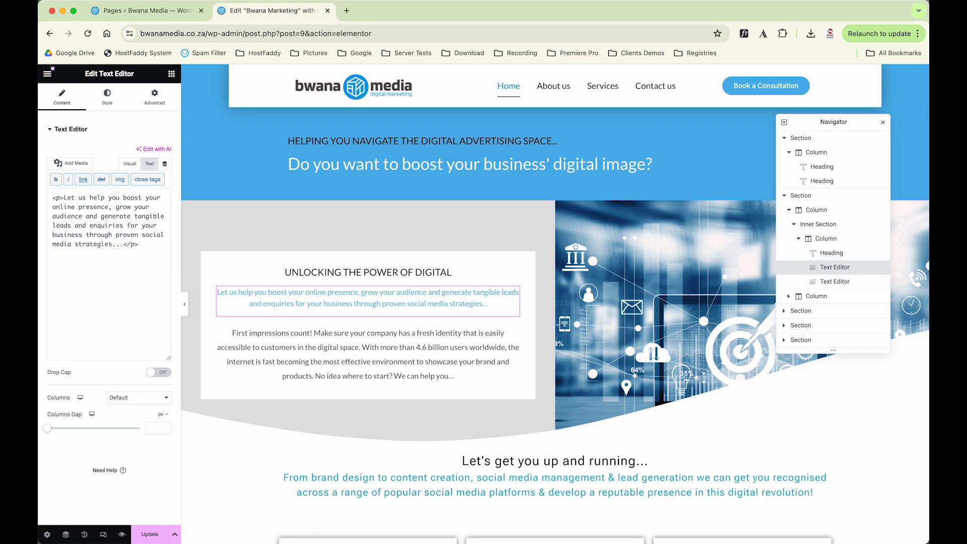
click(129, 165)
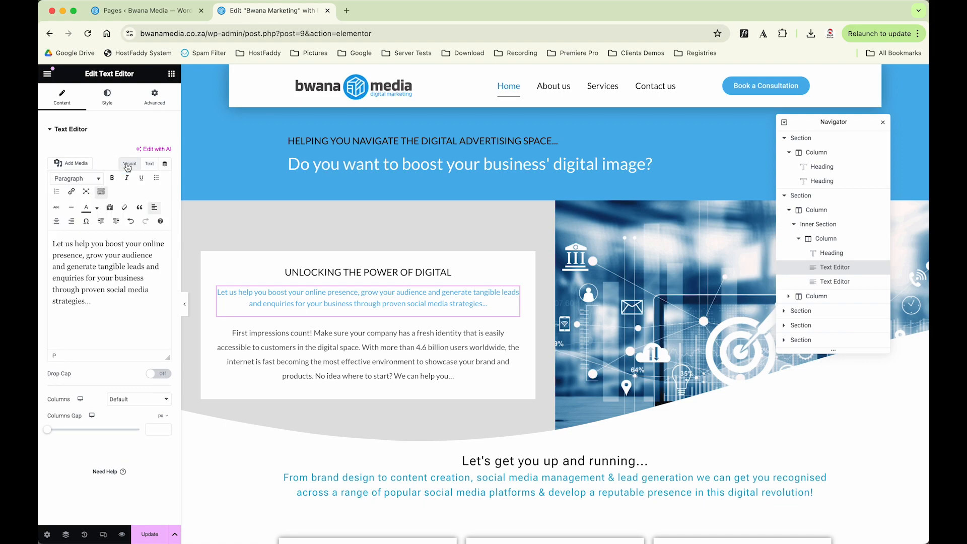
- Try bold formatting on the words "Let us help you" in the blue paragraph, then remove the bold
drag(52, 244, 116, 306)
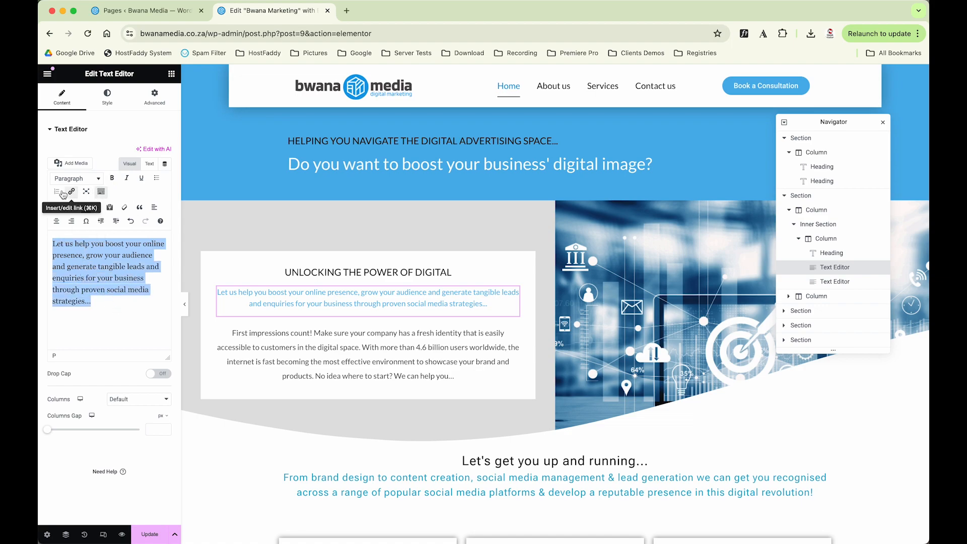
click(95, 270)
drag(52, 244, 98, 244)
click(111, 178)
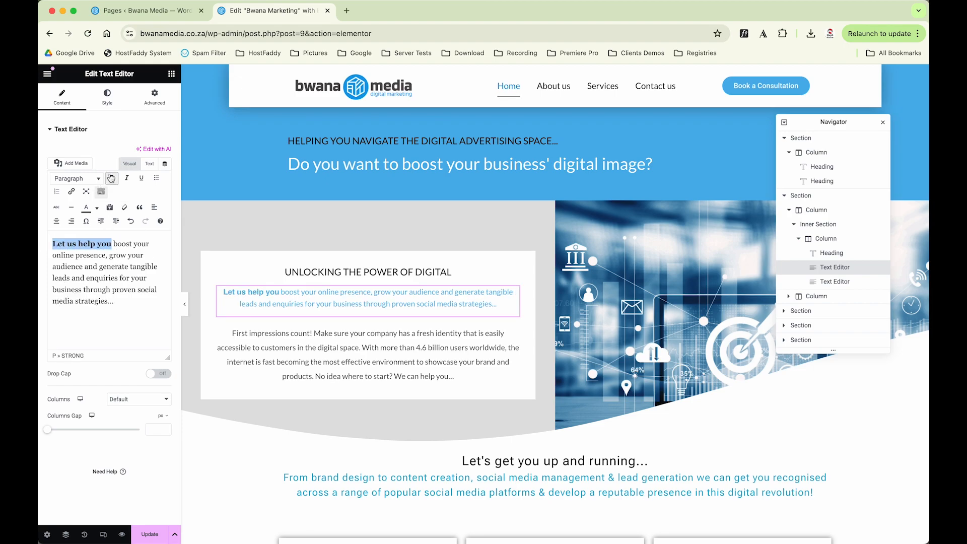
click(109, 266)
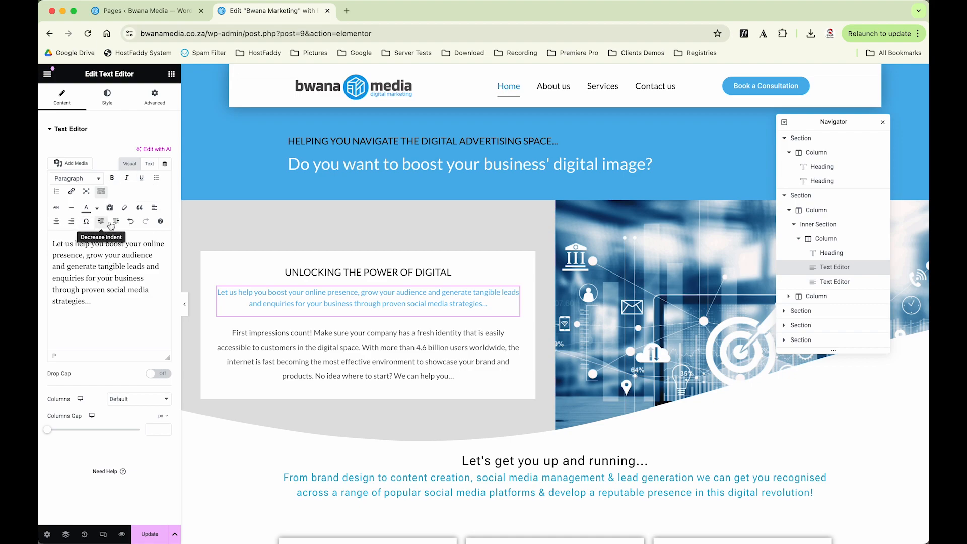
- Try right alignment on the blue intro paragraph, restore centre alignment, and check its typography settings
click(107, 96)
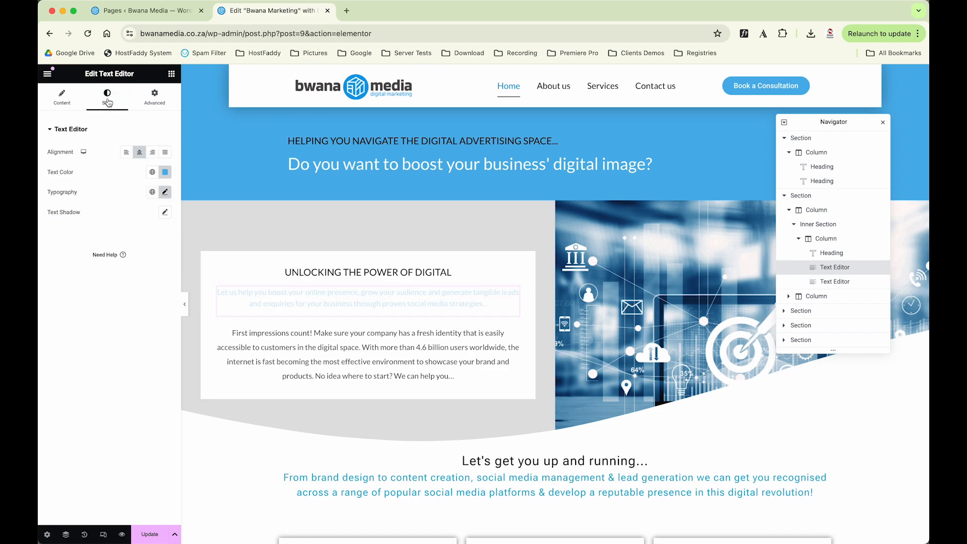
click(153, 152)
click(138, 153)
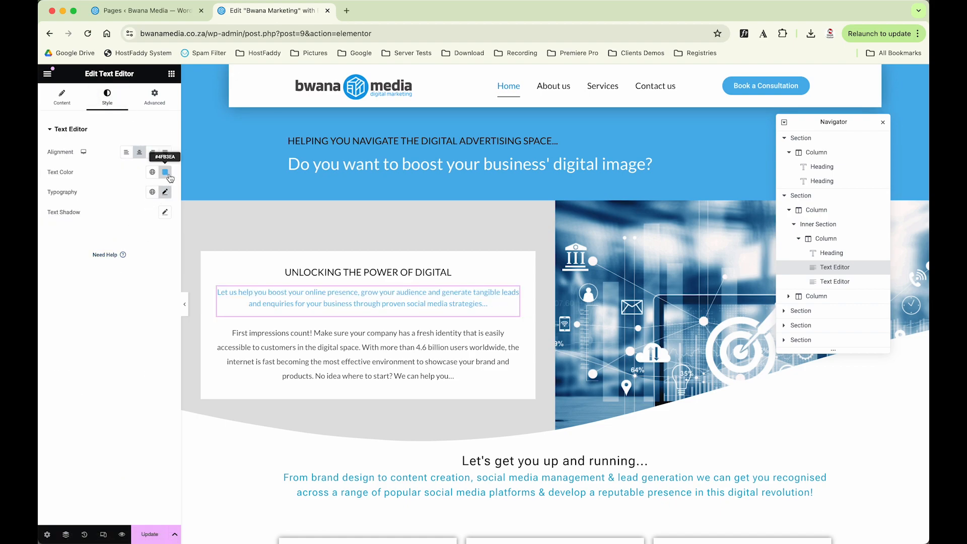
click(165, 193)
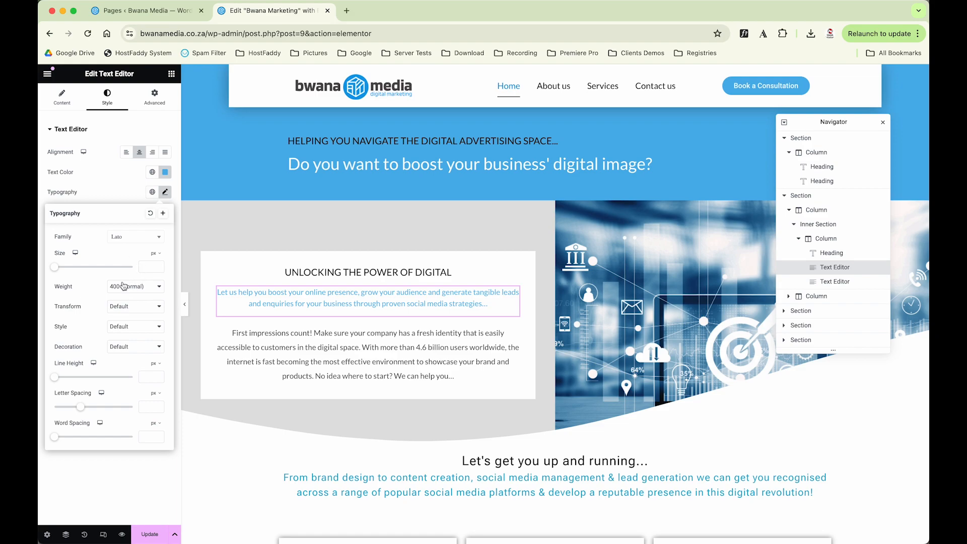
click(123, 185)
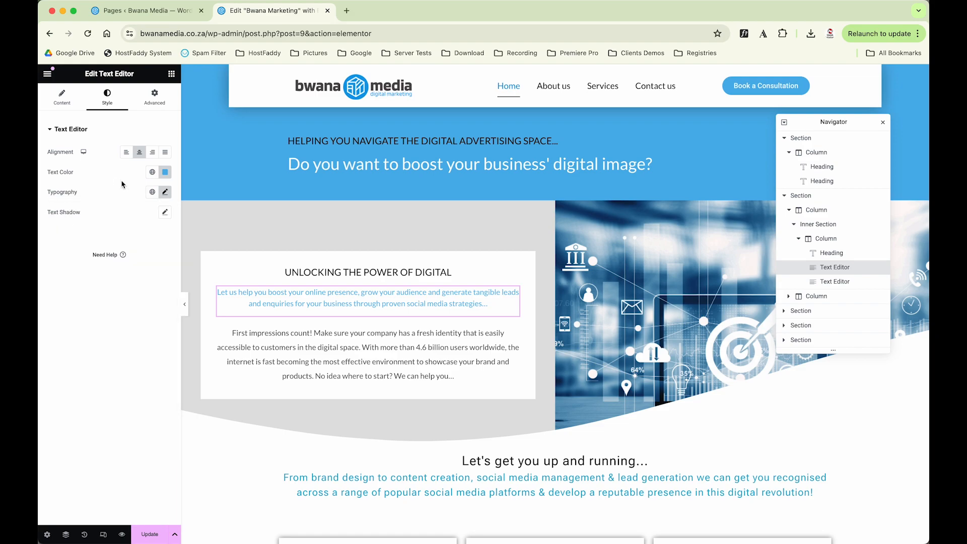
- Open the "First impressions count!" paragraph for editing and check its content in the HTML and visual views
click(301, 344)
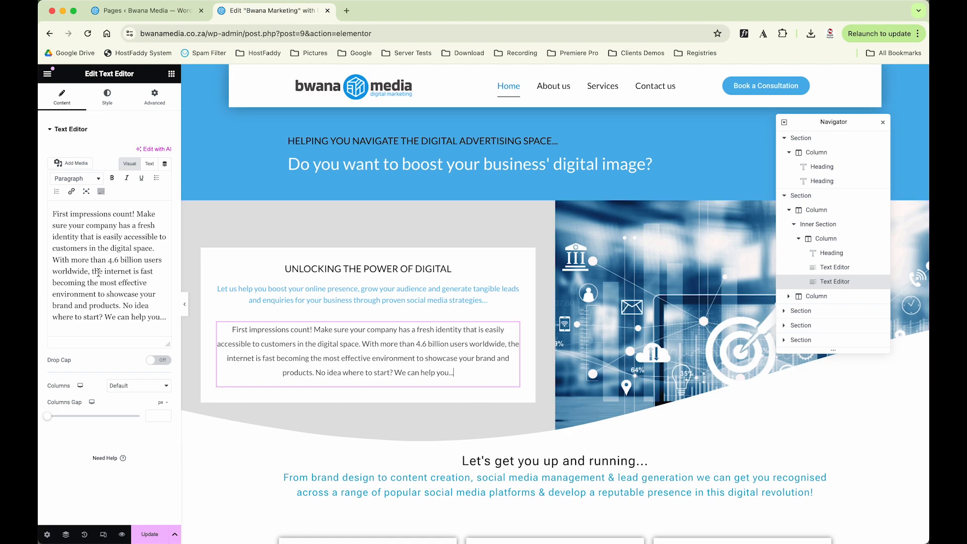
click(150, 164)
click(127, 164)
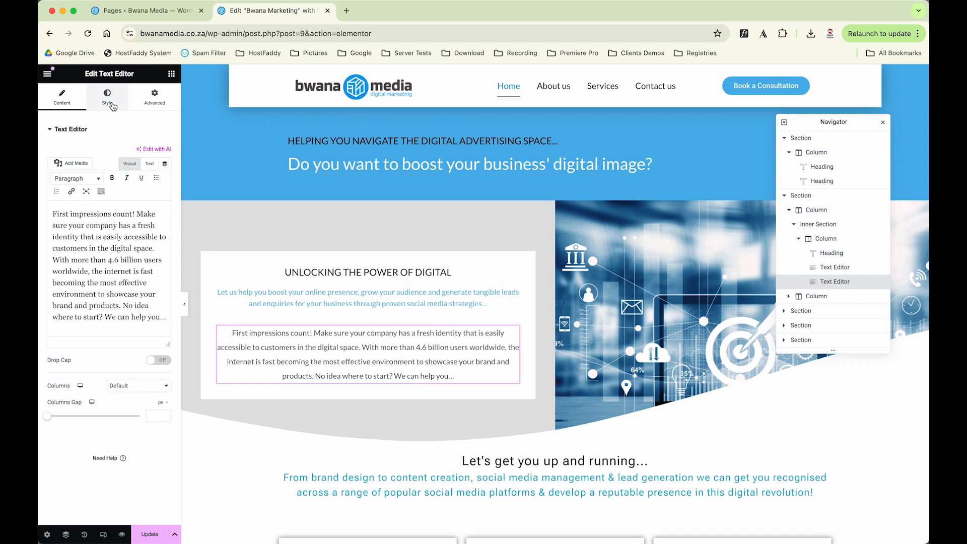
- Try a much larger line height in the "First impressions count!" paragraph's typography, then restore it to 30 px
click(107, 96)
click(165, 192)
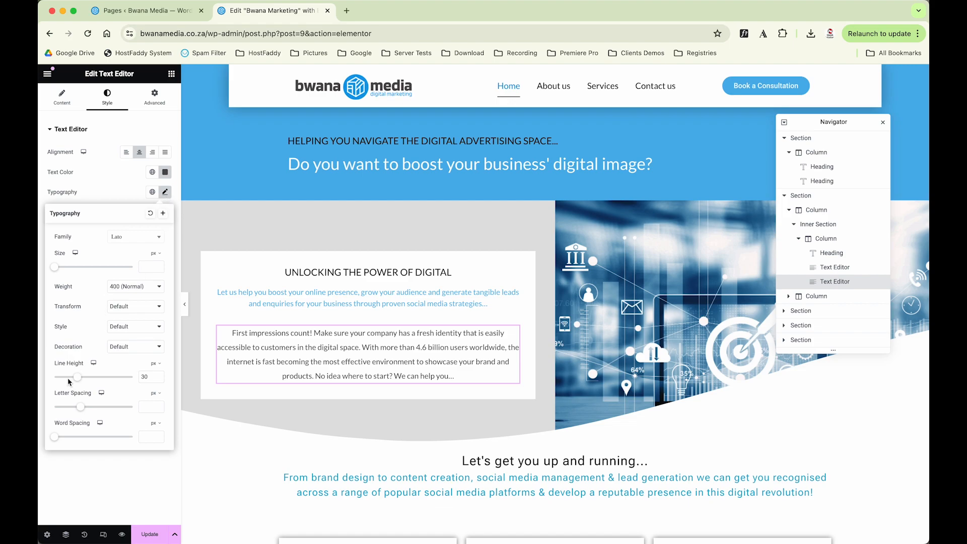
drag(79, 379, 118, 379)
double_click(145, 377)
text(30)
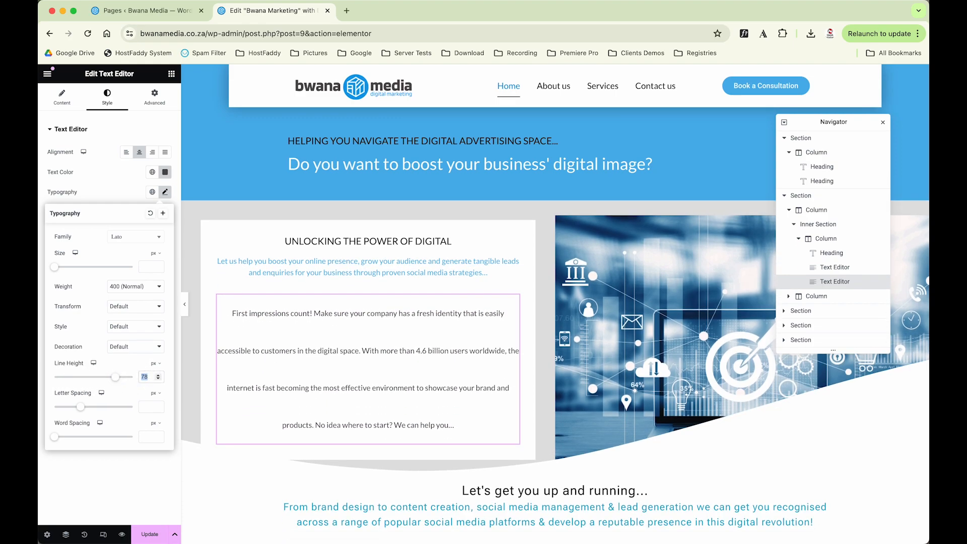
click(111, 190)
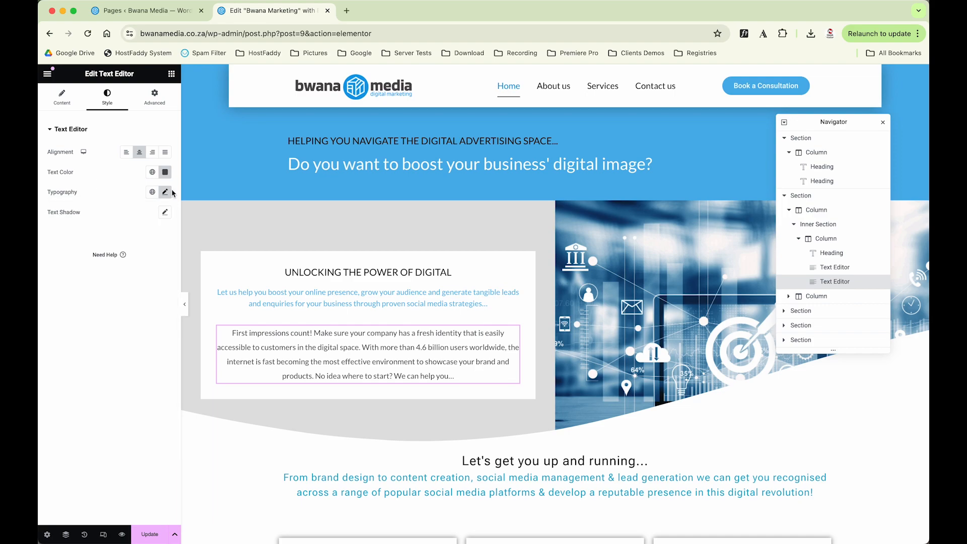
- Inspect the picture column's layout and style settings, expand the column in the Navigator, and select the image inside it
scroll(337, 314, down, 1)
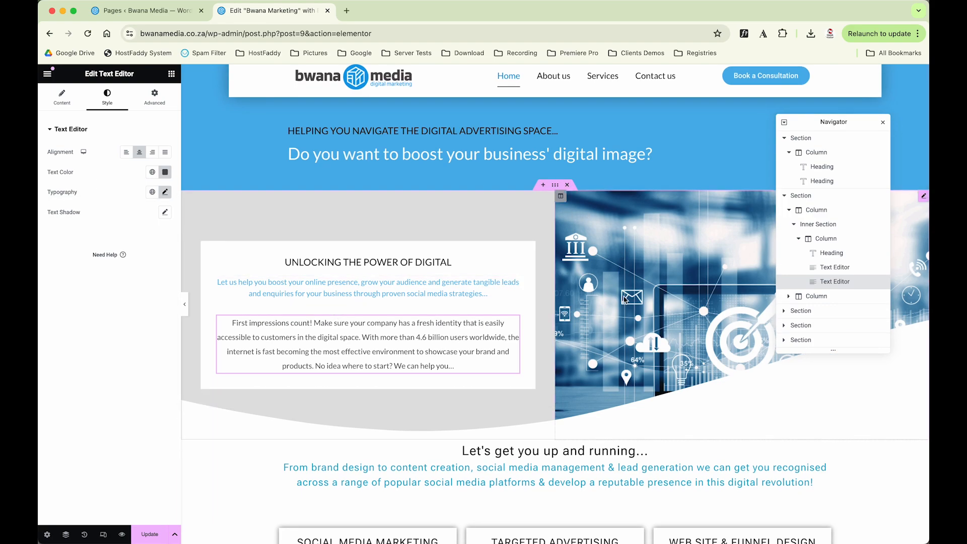
click(560, 196)
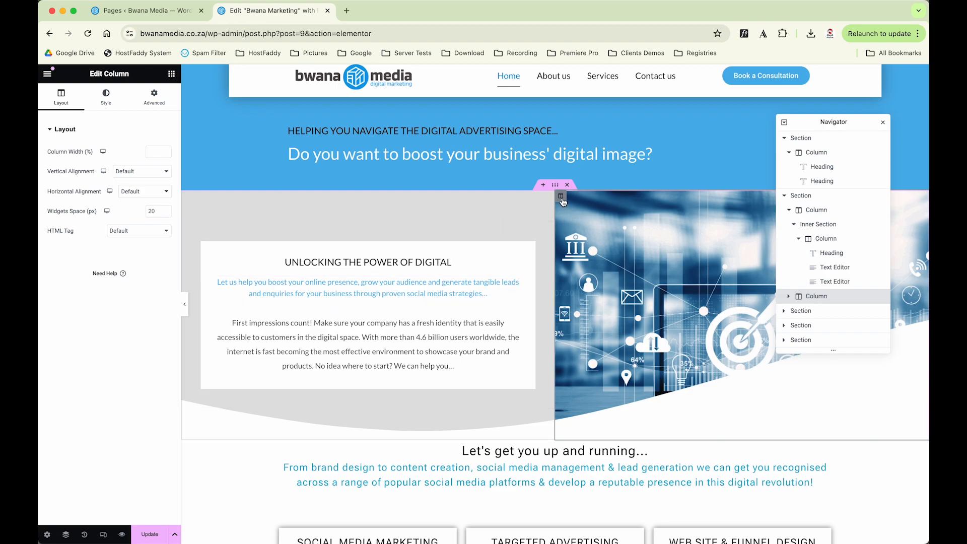
click(106, 96)
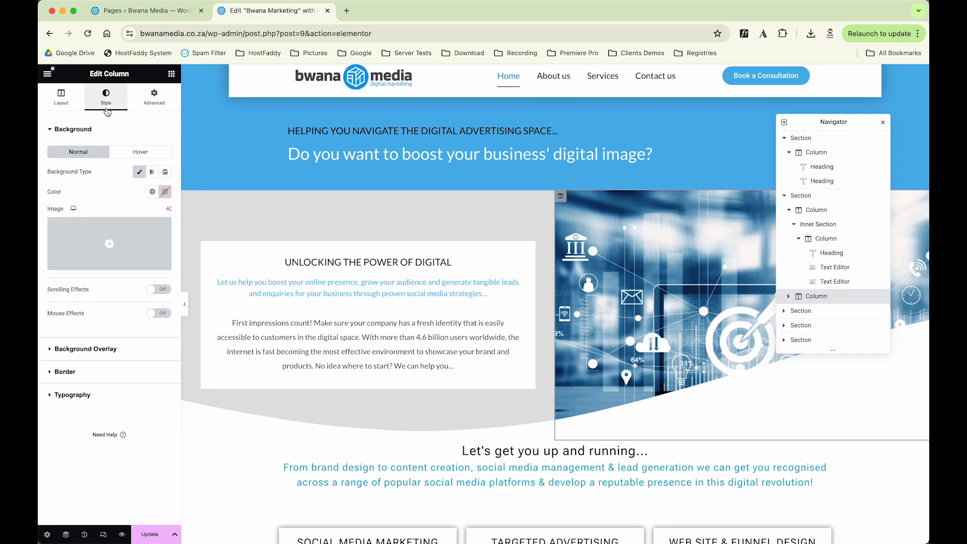
click(789, 297)
scroll(831, 280, down, 2)
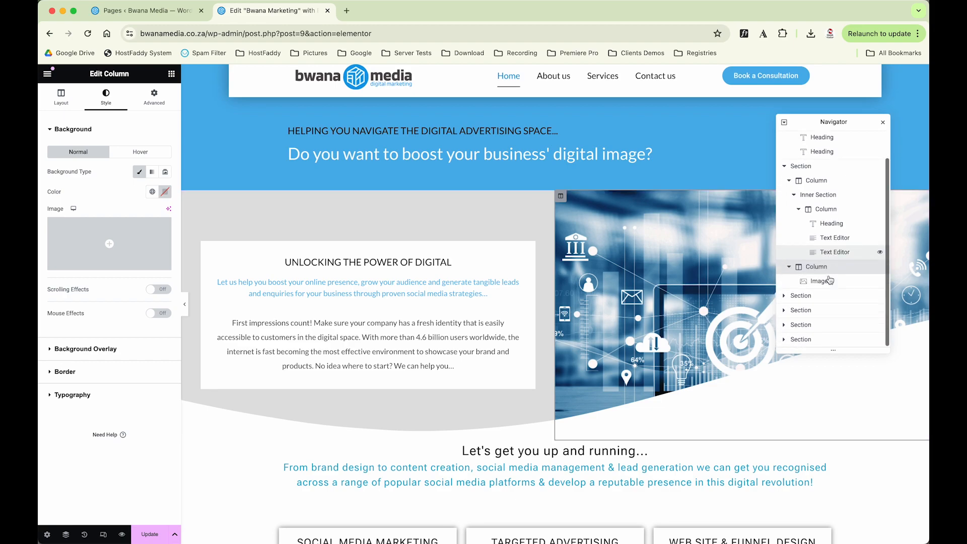
drag(809, 126, 816, 115)
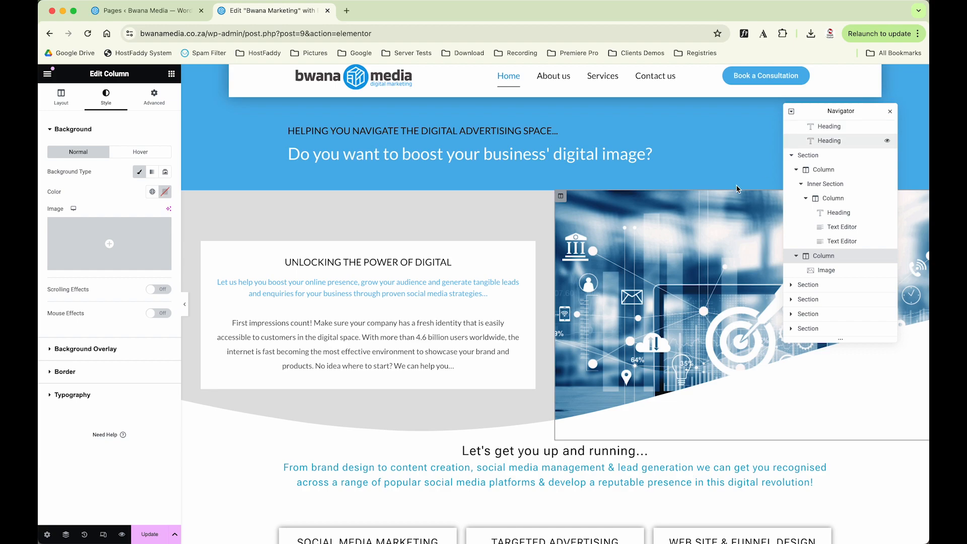
click(640, 317)
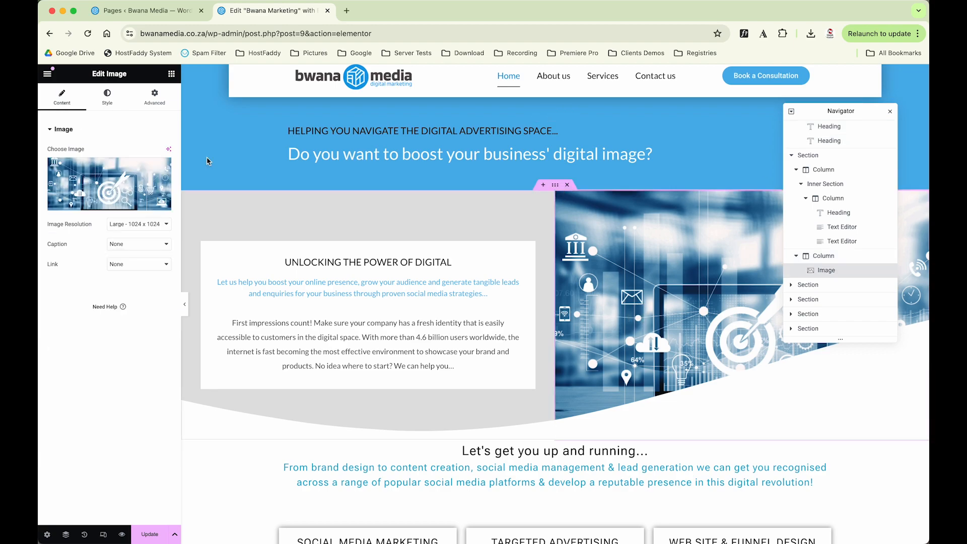
mouse_move(564, 200)
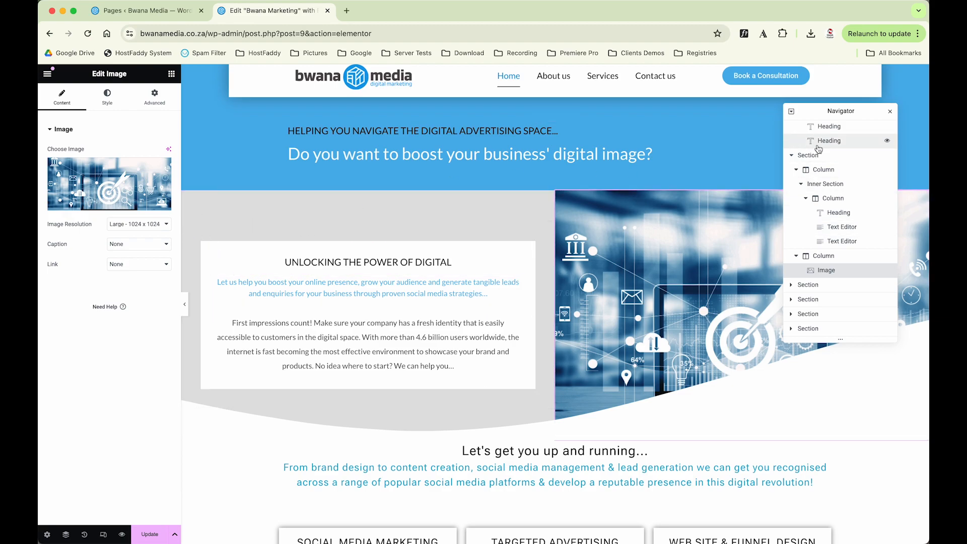
mouse_move(821, 110)
mouse_down()
mouse_move(808, 102)
mouse_move(822, 115)
mouse_up()
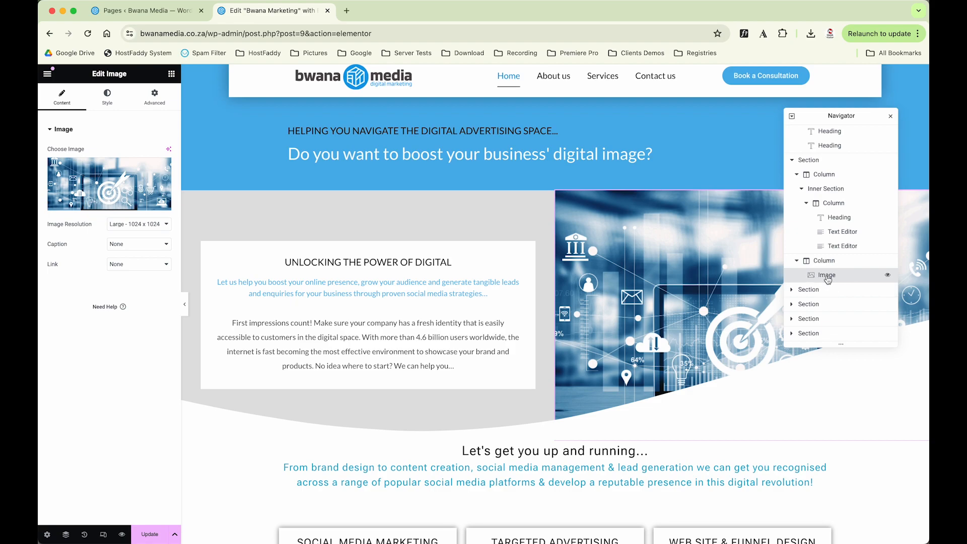
- Look at the Image widget in the elements list, then open the picture's media chooser and close it without replacing the image
click(171, 74)
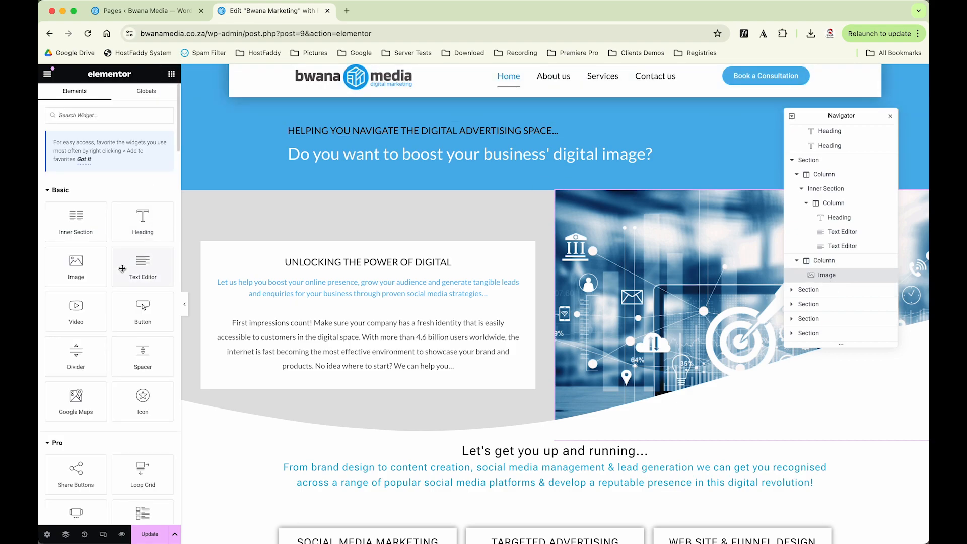
drag(82, 269, 82, 264)
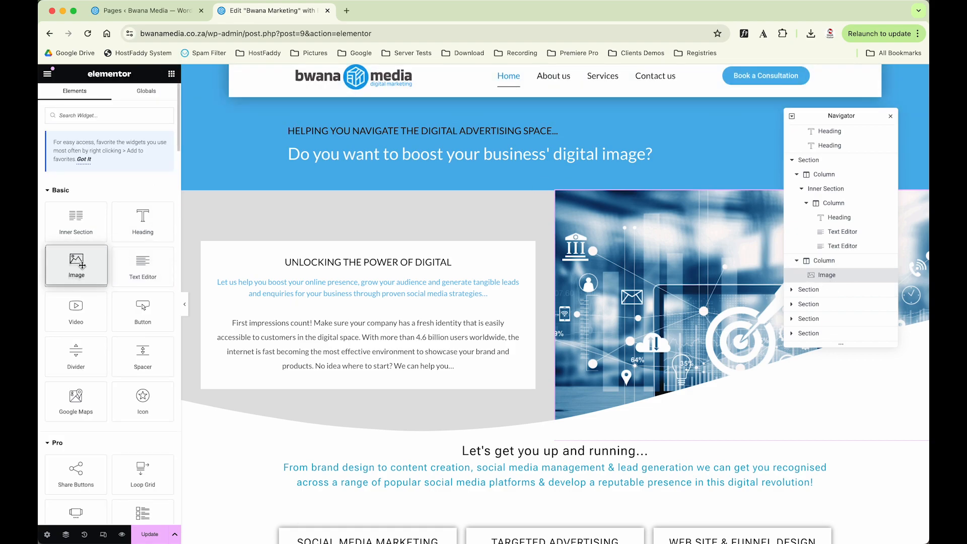
click(644, 312)
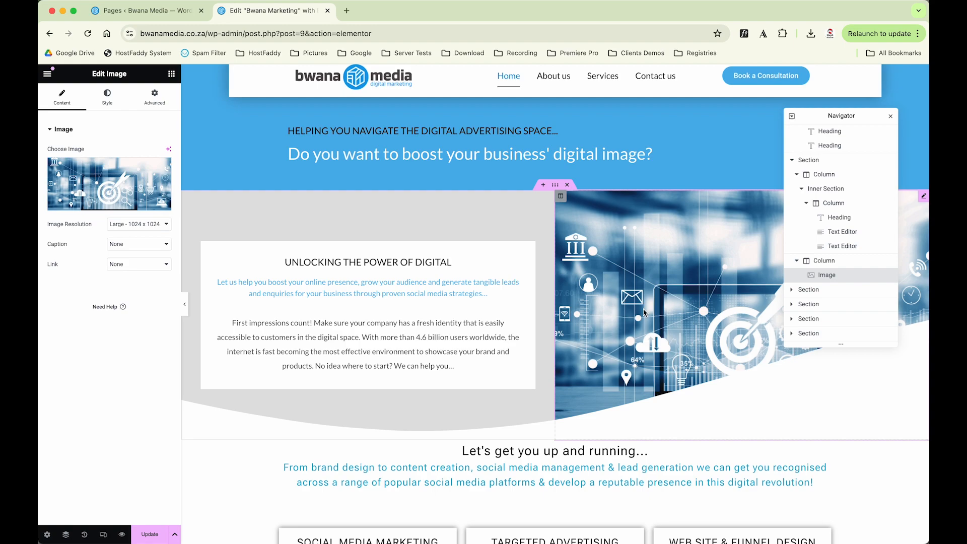
click(105, 182)
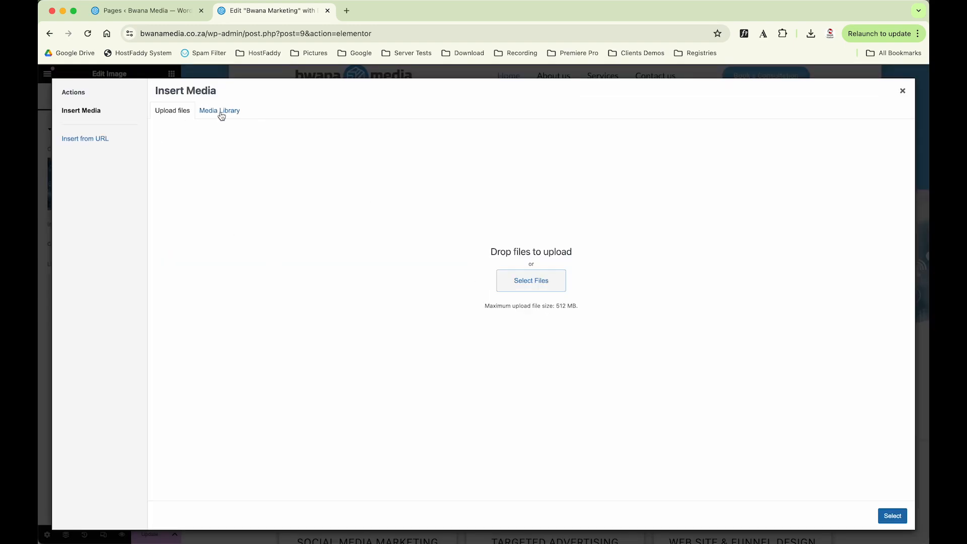
click(901, 94)
- Open the bottom shape divider settings of the section containing the white text box and the picture
scroll(428, 227, down, 3)
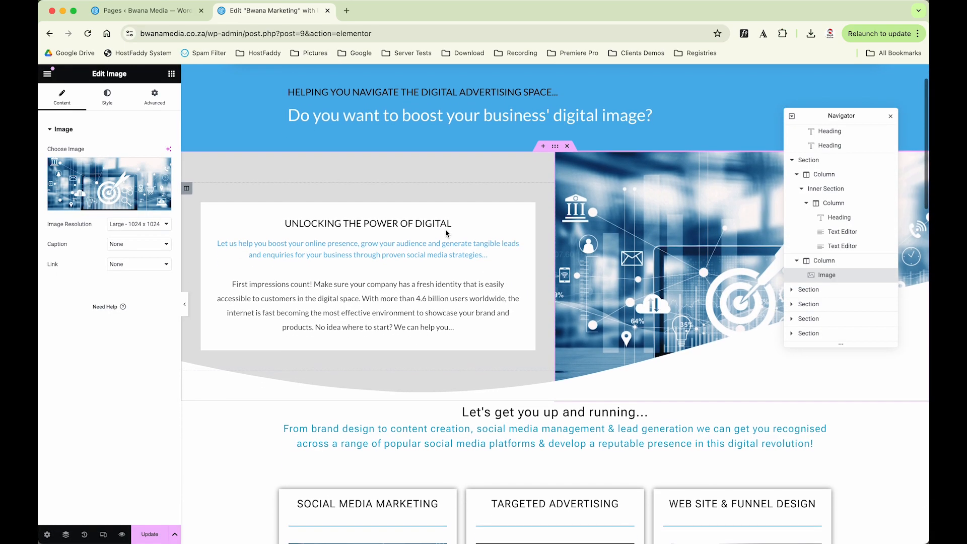
scroll(446, 233, down, 2)
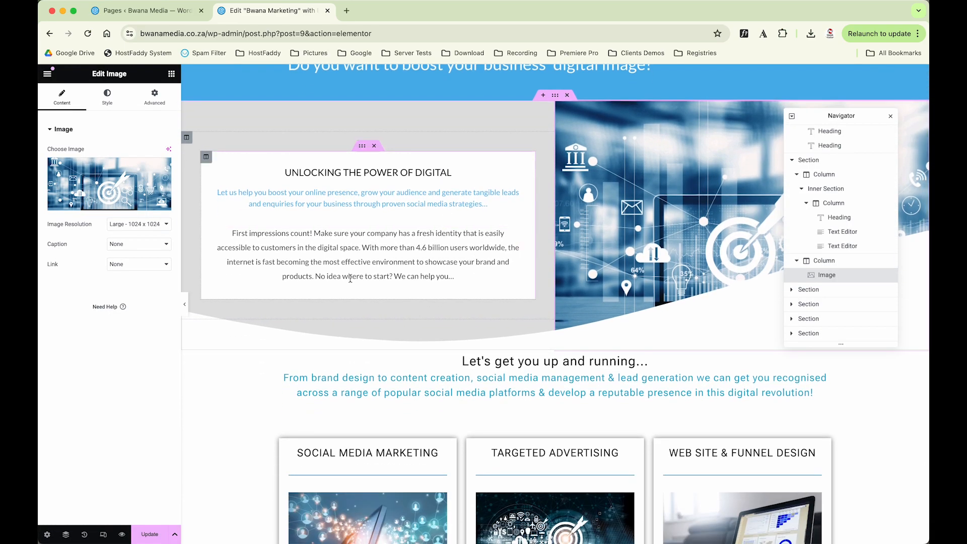
scroll(478, 259, up, 2)
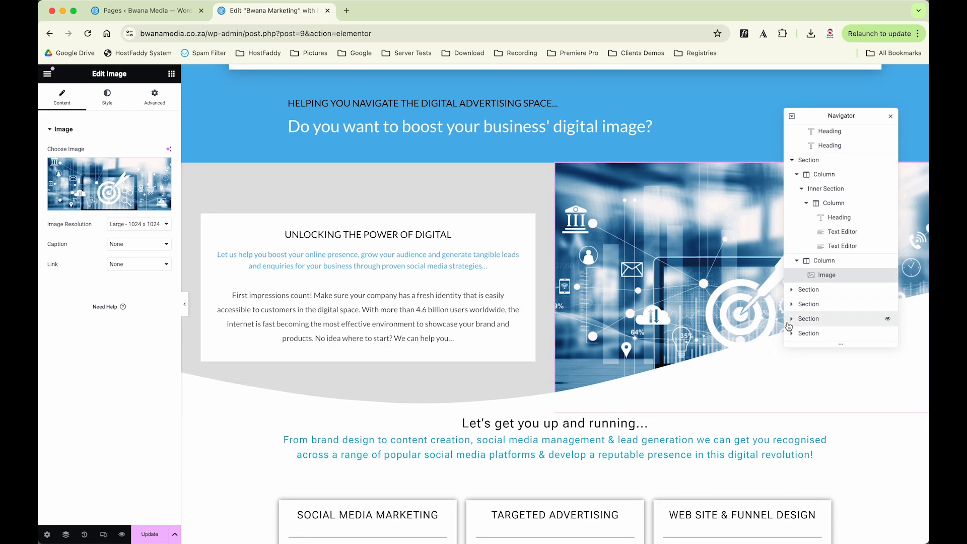
click(556, 158)
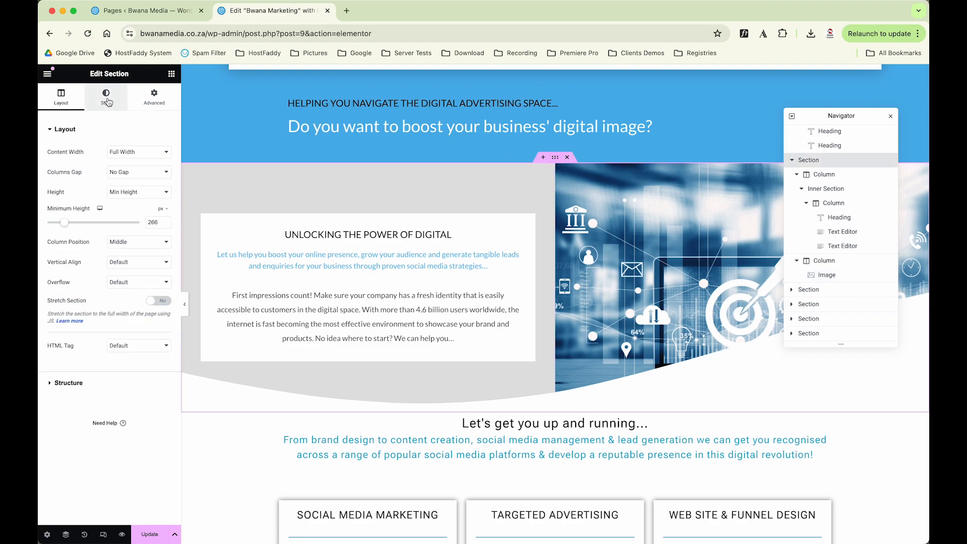
click(107, 98)
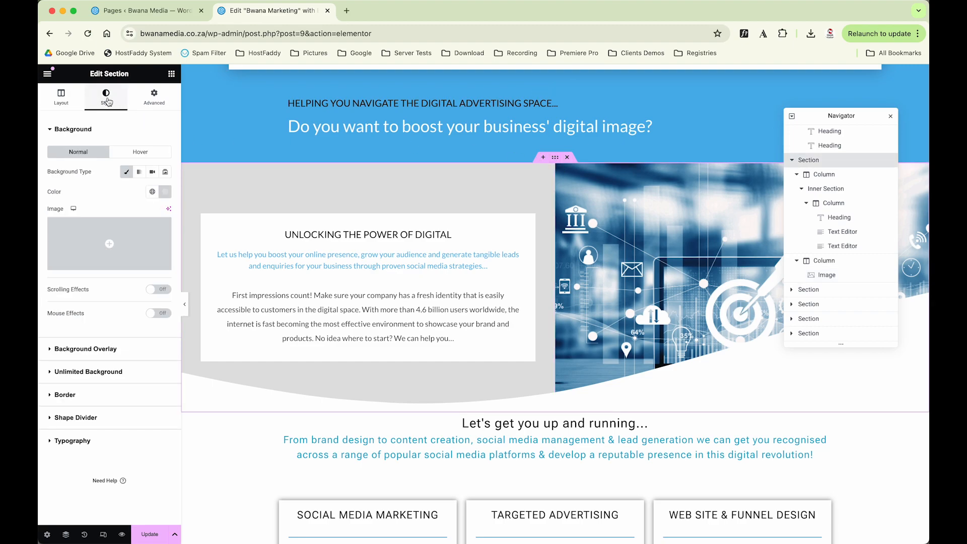
click(70, 419)
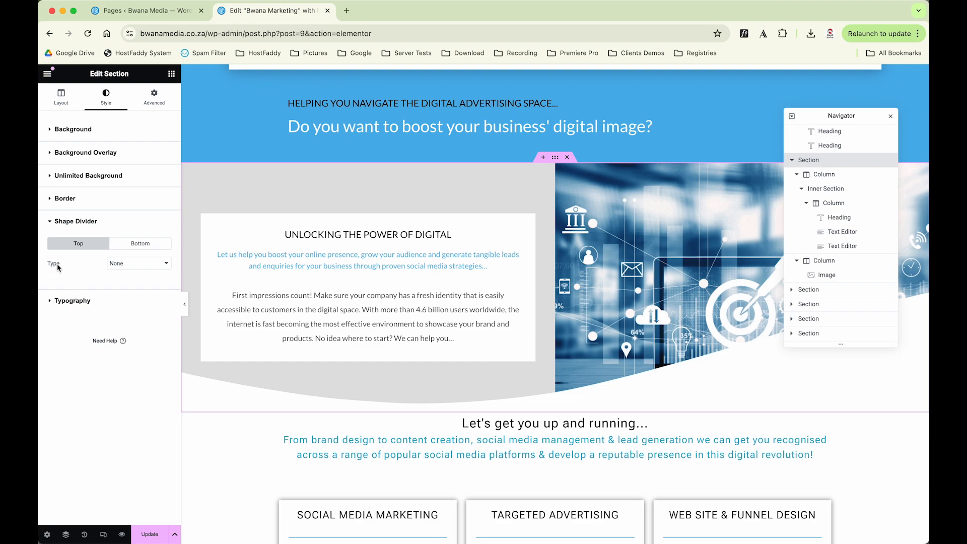
click(131, 244)
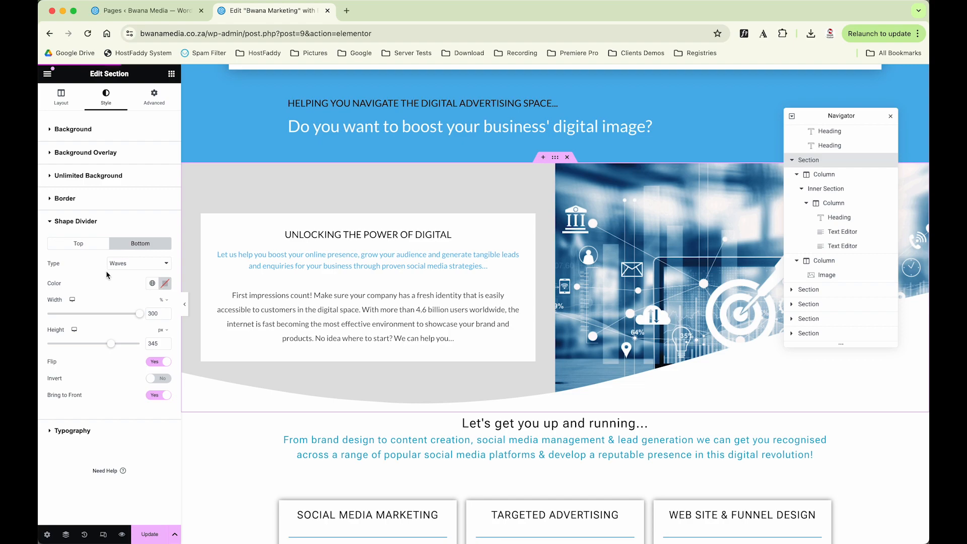
- Try other width and height values on the bottom Waves divider, then restore them to 300% and 345 px
drag(140, 313, 71, 356)
drag(158, 344, 103, 344)
text(345)
- Try toggling Flip, Invert and Bring to Front on the bottom Waves divider, returning each option to its original state
click(166, 365)
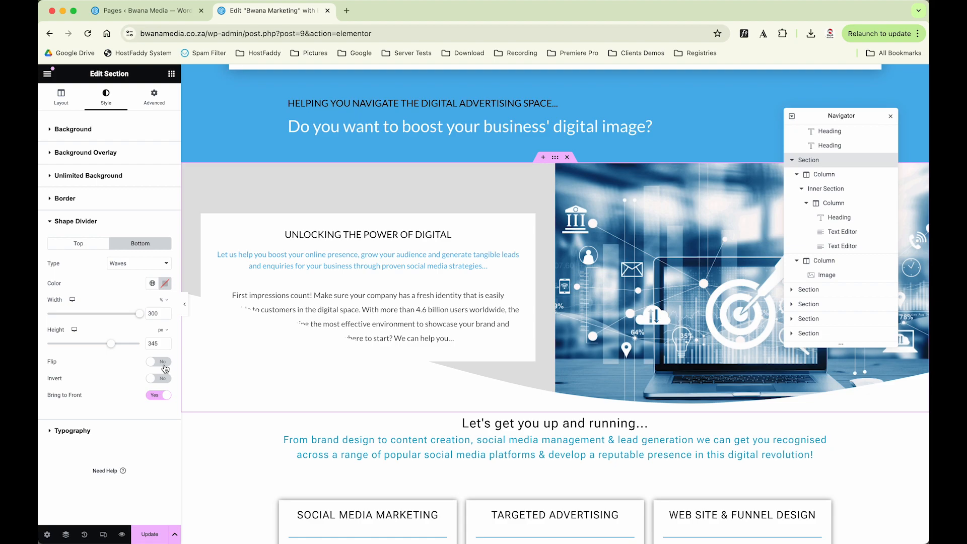
click(165, 365)
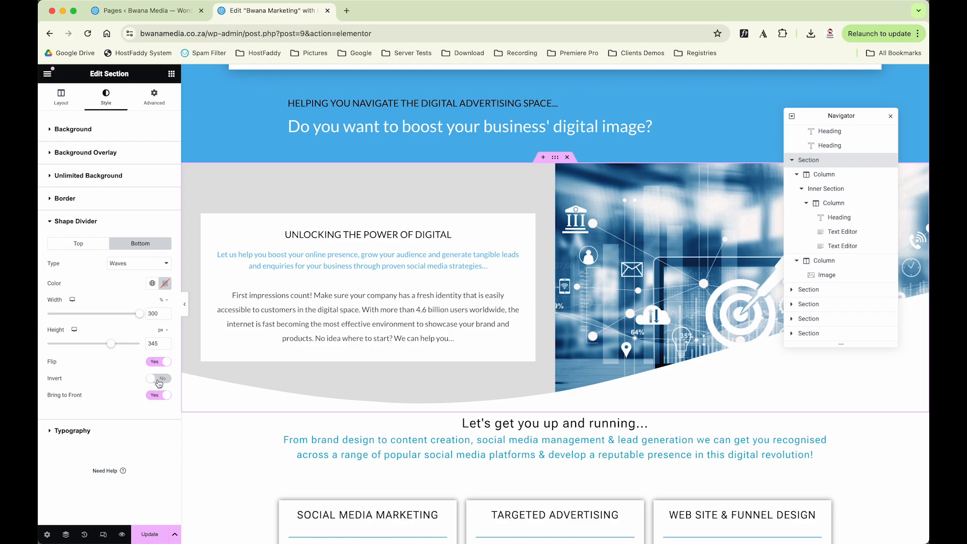
click(159, 381)
click(159, 381)
click(168, 396)
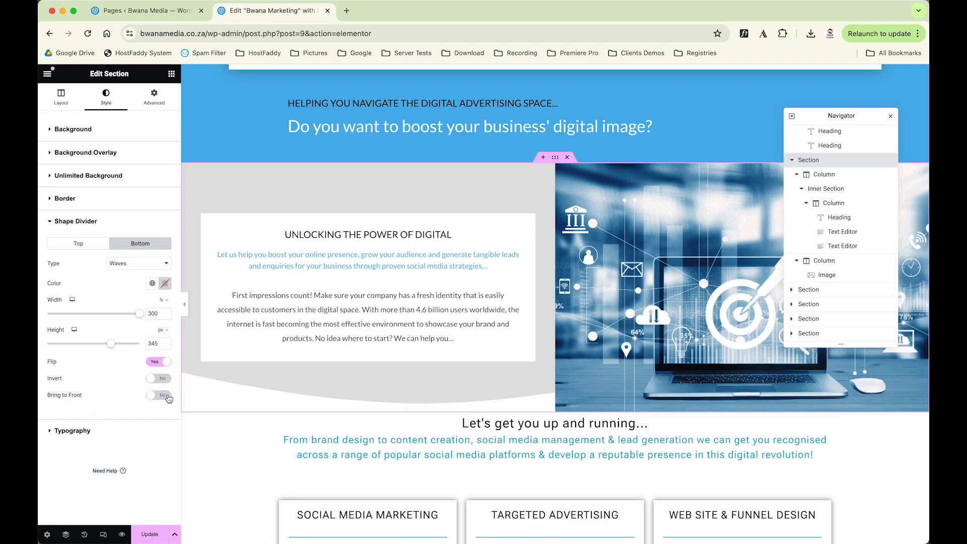
click(168, 396)
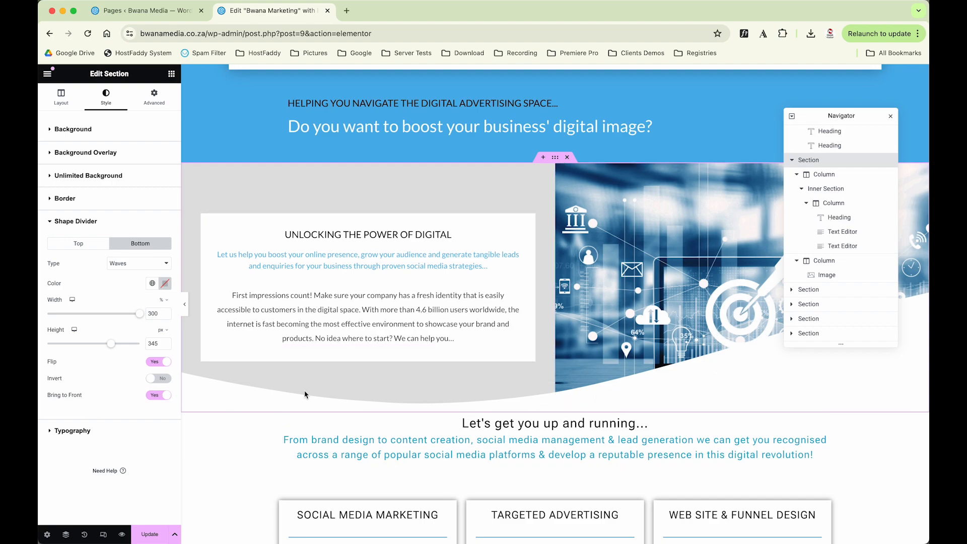
- Select the "Let's get you up and running..." section, then view the content settings of its heading and blue text
scroll(304, 393, down, 5)
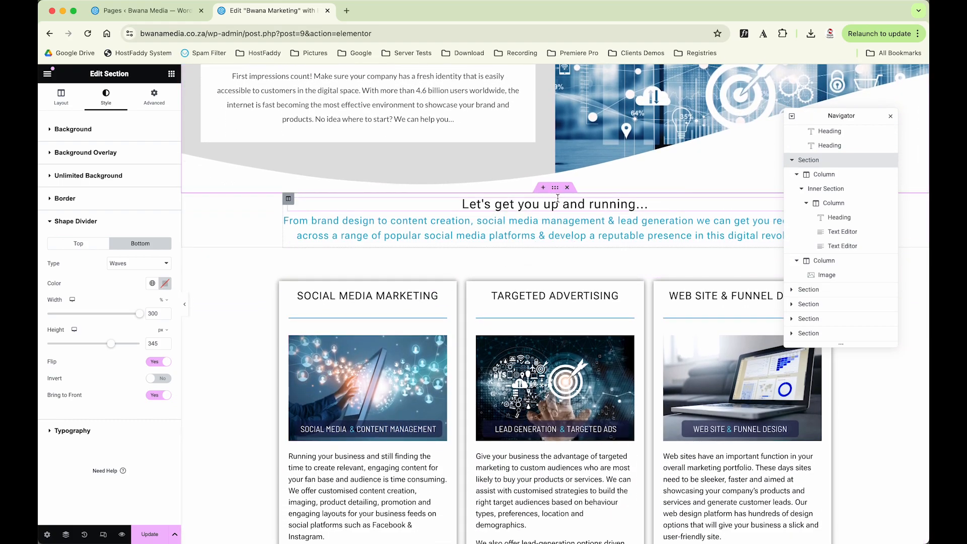
scroll(501, 214, up, 4)
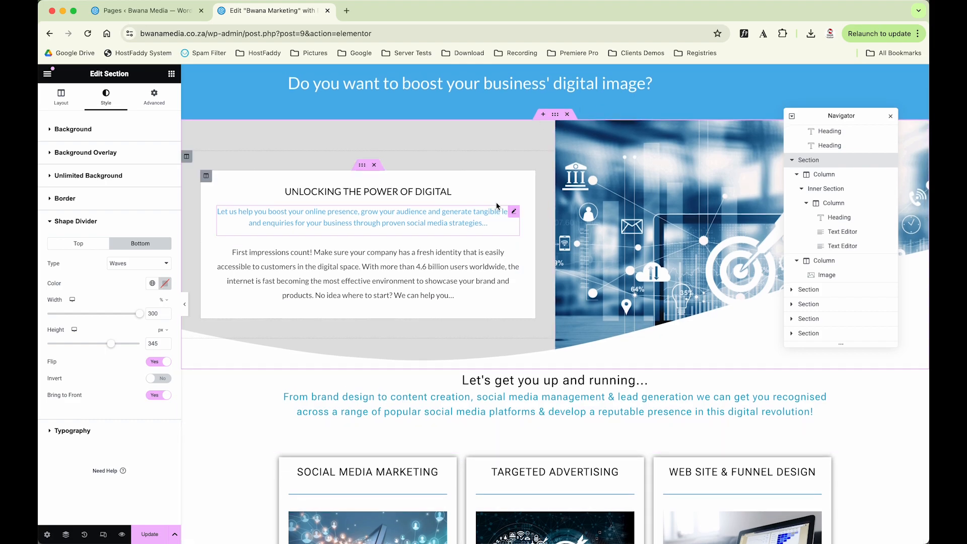
scroll(529, 201, down, 4)
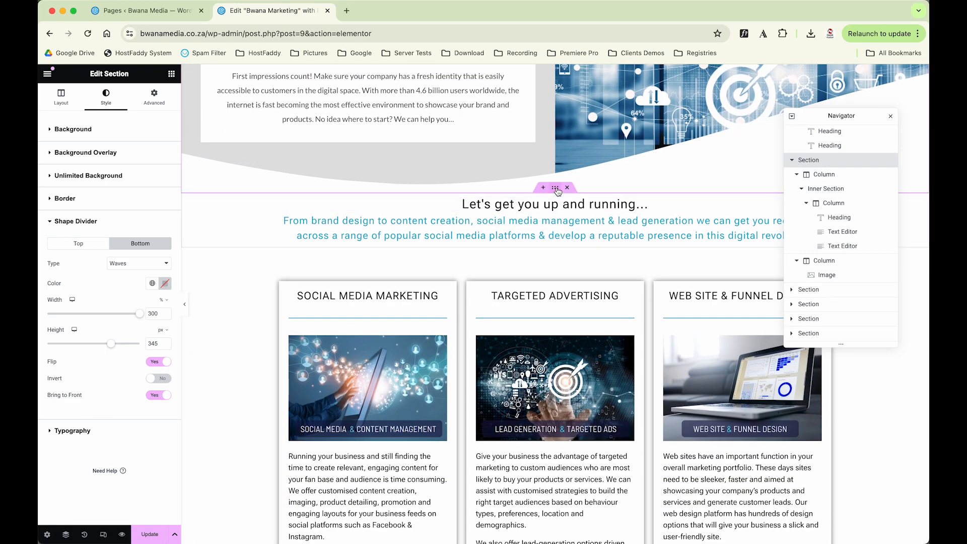
click(555, 188)
click(474, 205)
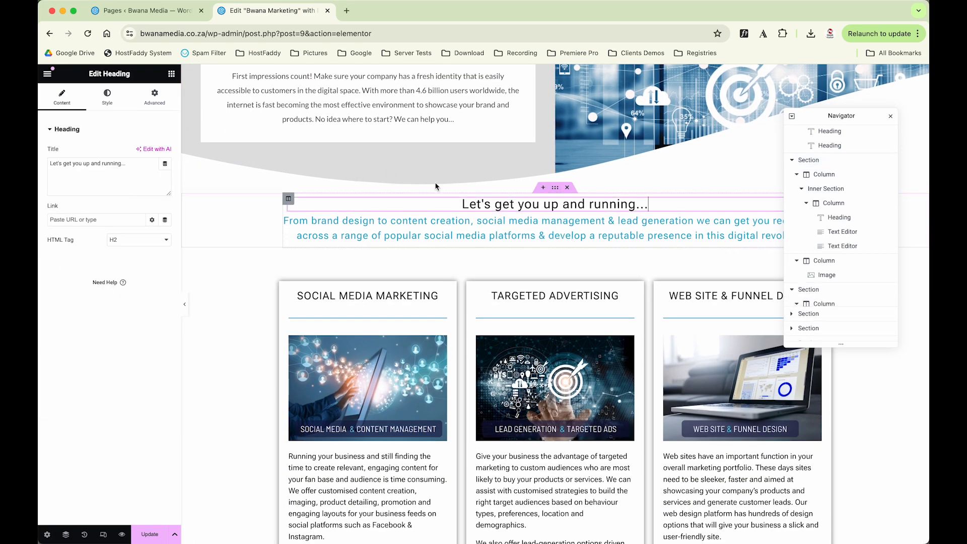
click(447, 227)
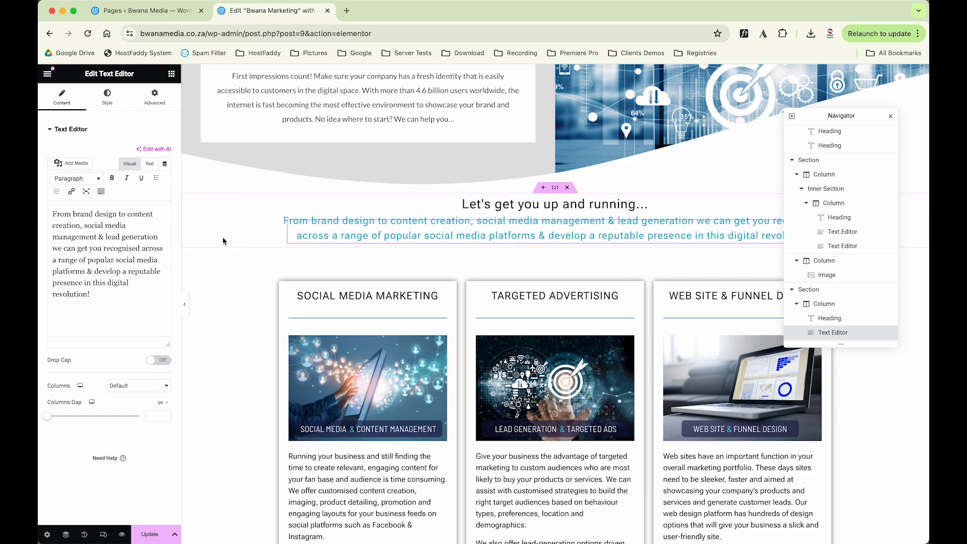
- View the settings of the three-column inner section, then of the Social Media Marketing column's heading, divider, image and text
scroll(216, 272, down, 3)
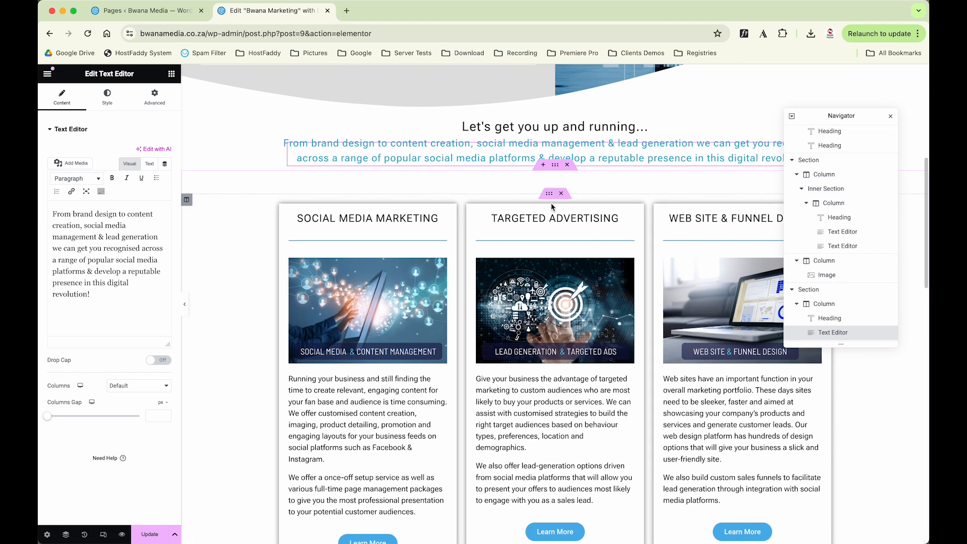
click(552, 194)
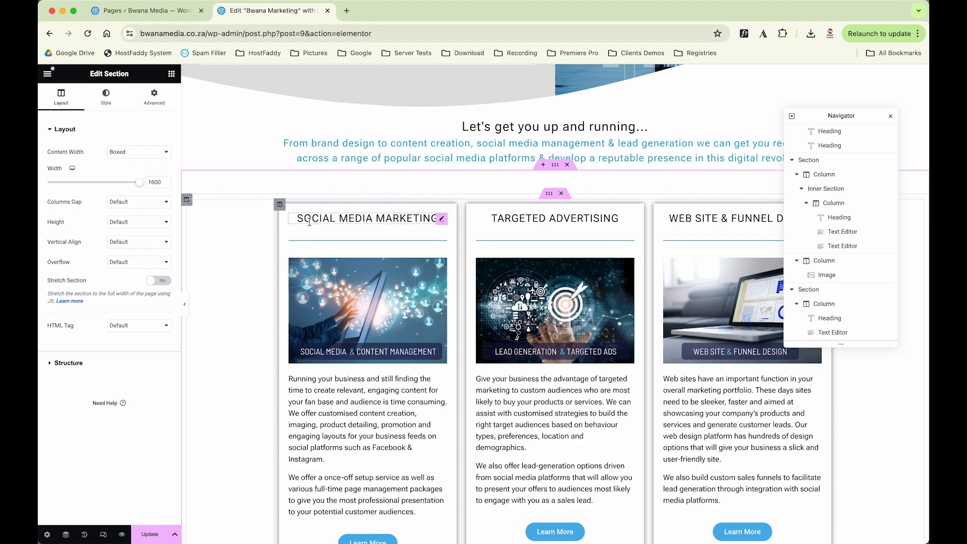
click(331, 219)
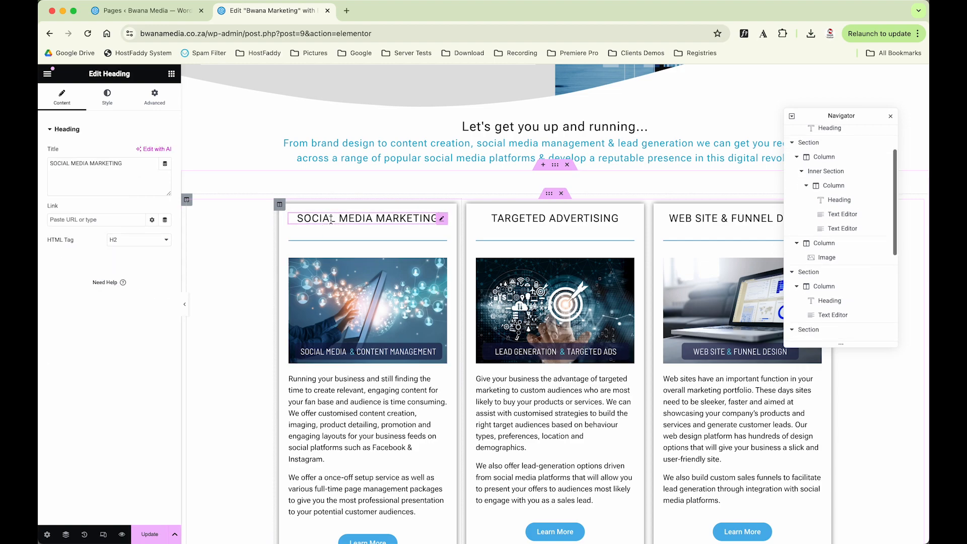
click(335, 240)
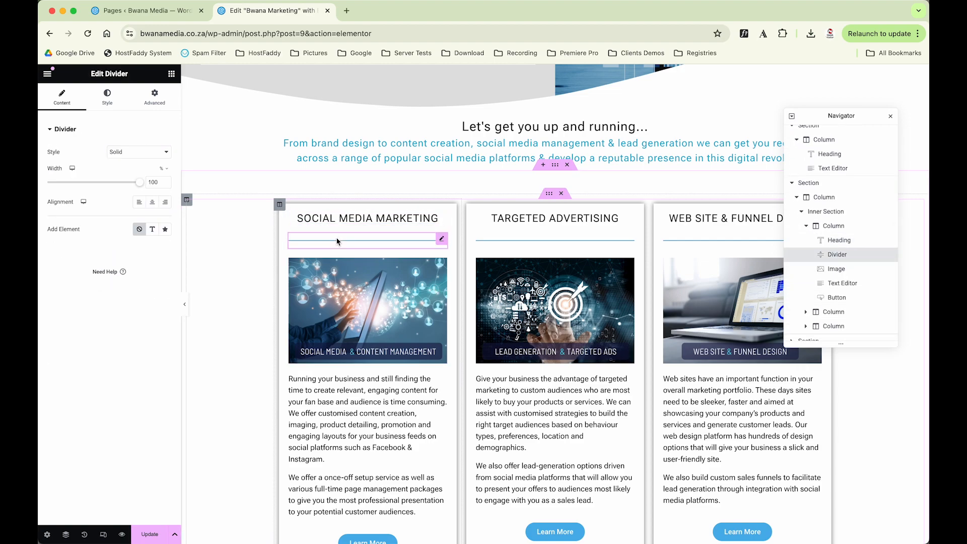
click(327, 307)
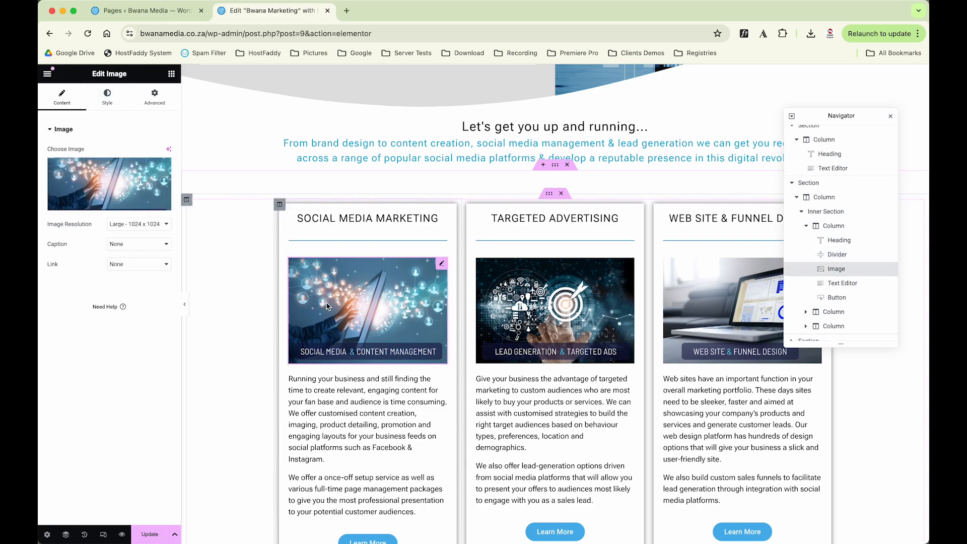
scroll(329, 309, down, 3)
click(337, 302)
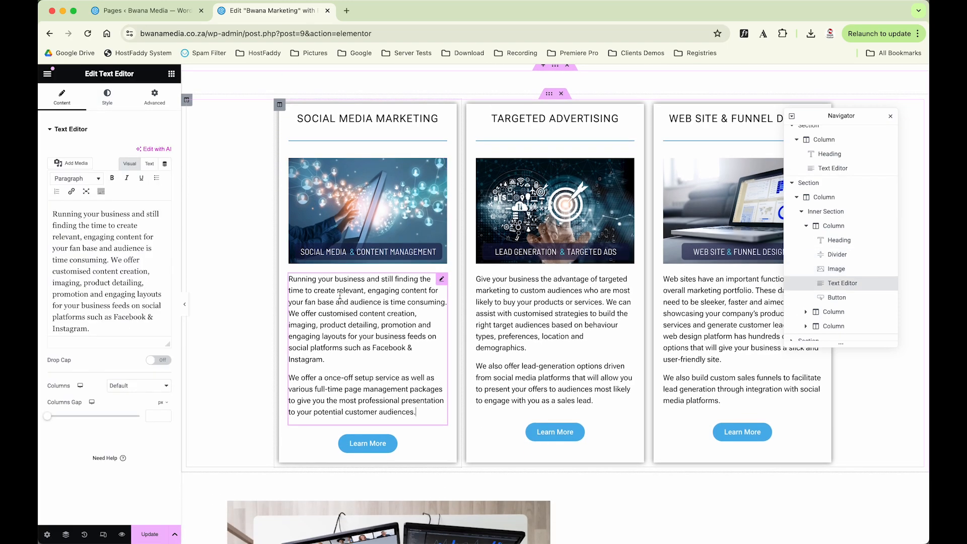
- View the content and style settings of the Learn More button in the Social Media Marketing column
scroll(219, 242, down, 2)
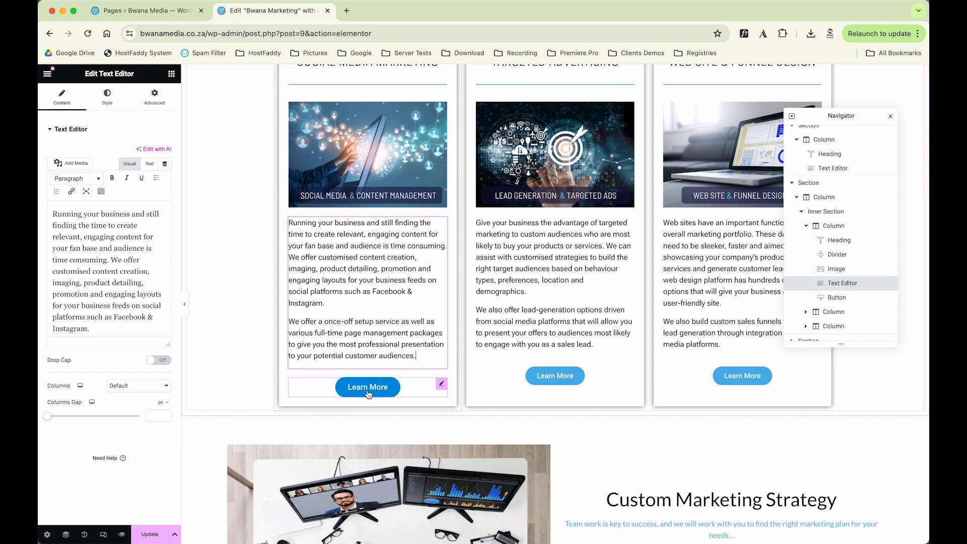
click(368, 388)
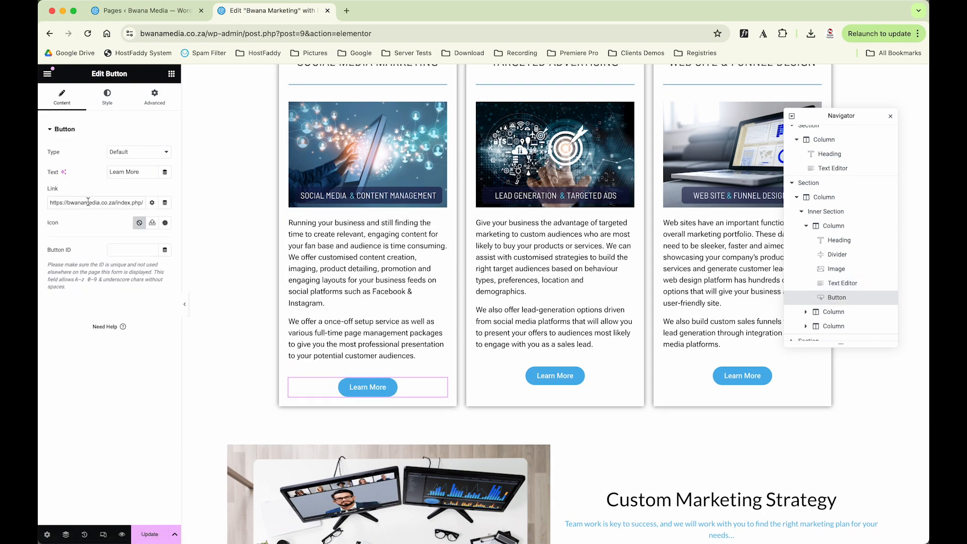
click(147, 172)
click(107, 97)
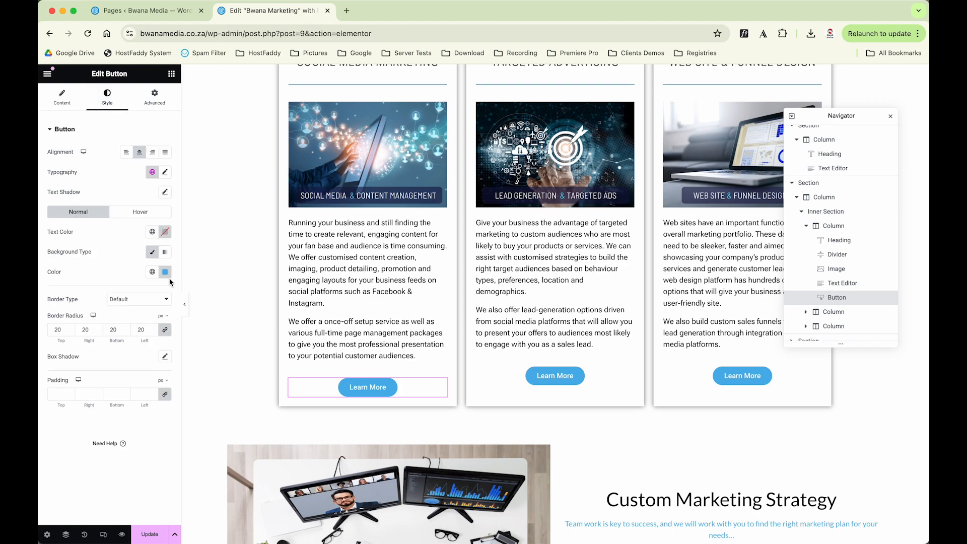
- Try other border radius values on the Learn More button, restore them to 20 px, and view its hover style settings
click(71, 330)
click(70, 329)
click(71, 334)
click(71, 333)
click(70, 329)
text(20)
click(135, 212)
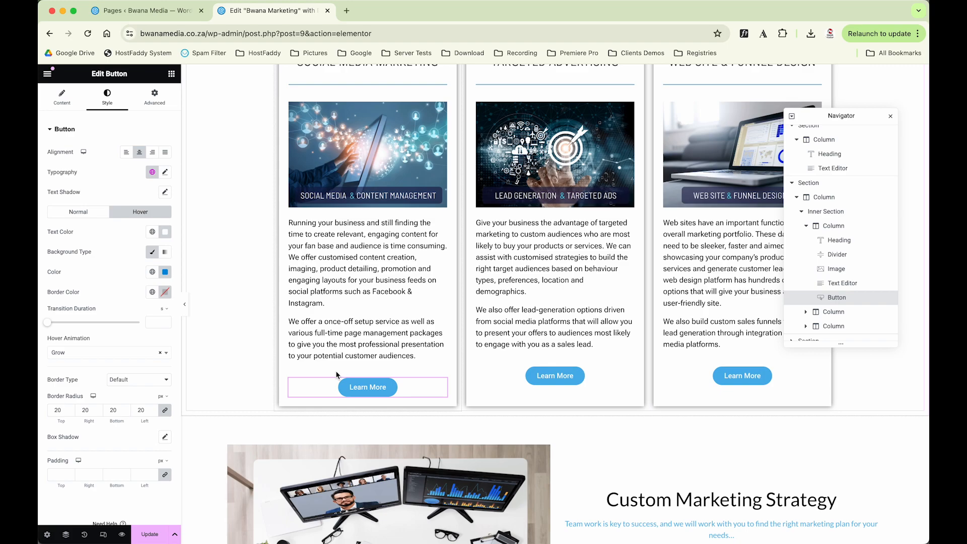
- Try smaller, negative and larger margins such as 50 px on the Social Media Marketing column, then restore them to 10 px
scroll(337, 375, up, 3)
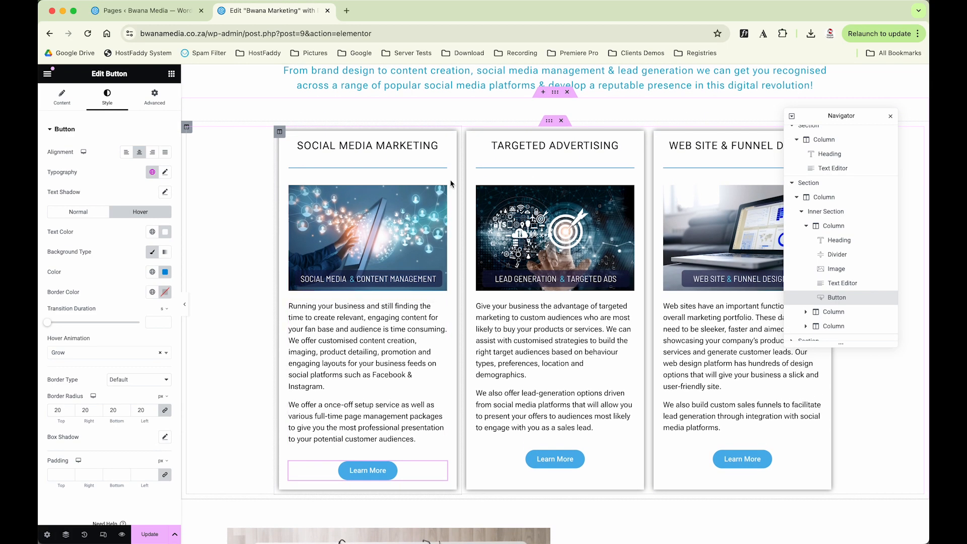
click(280, 133)
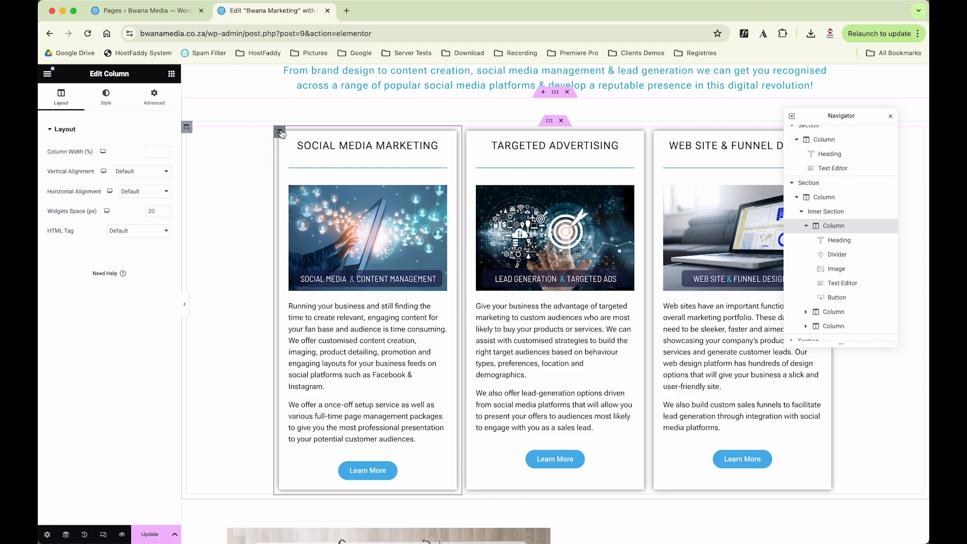
click(156, 100)
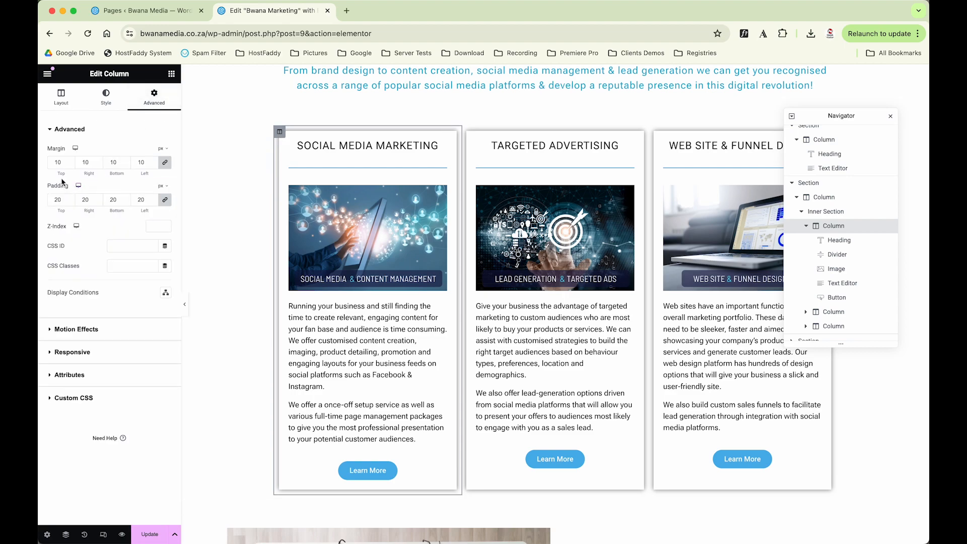
click(69, 164)
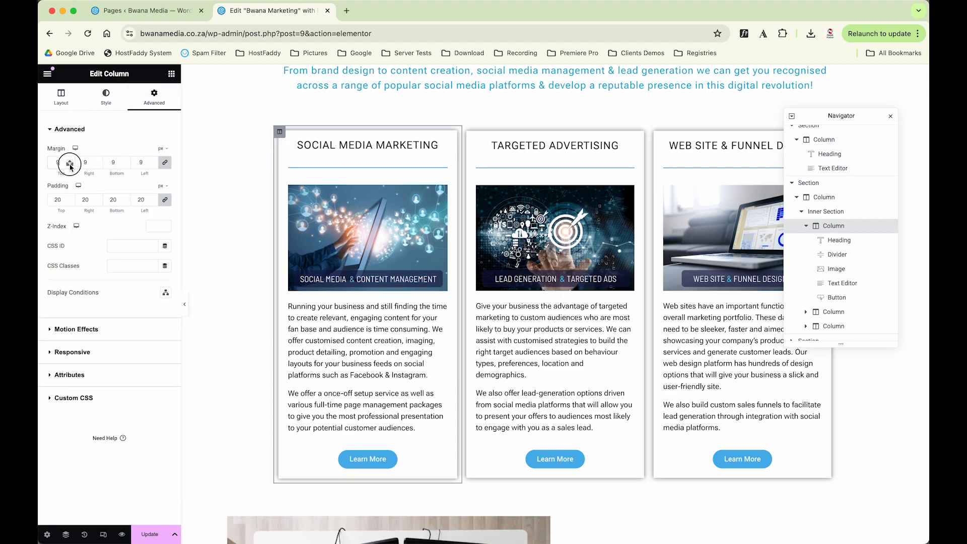
click(70, 165)
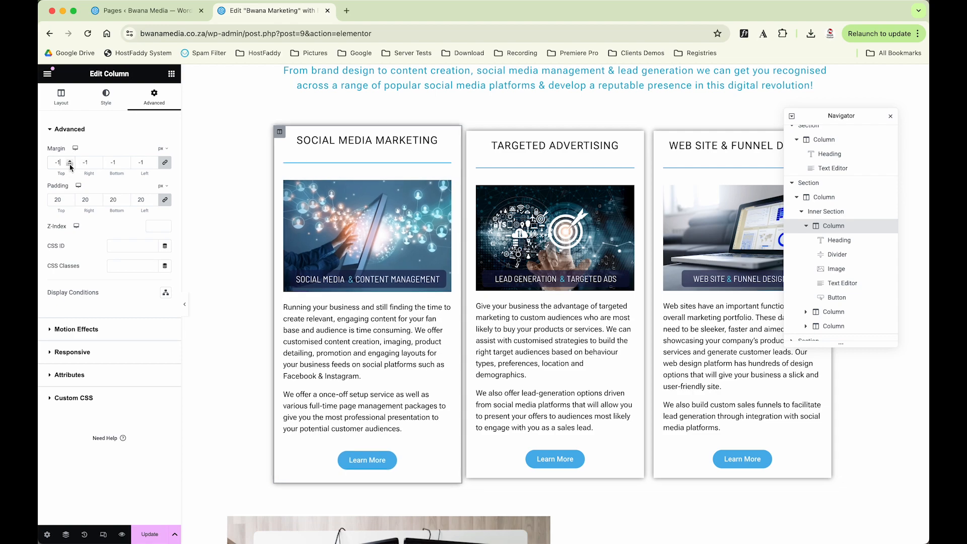
click(70, 161)
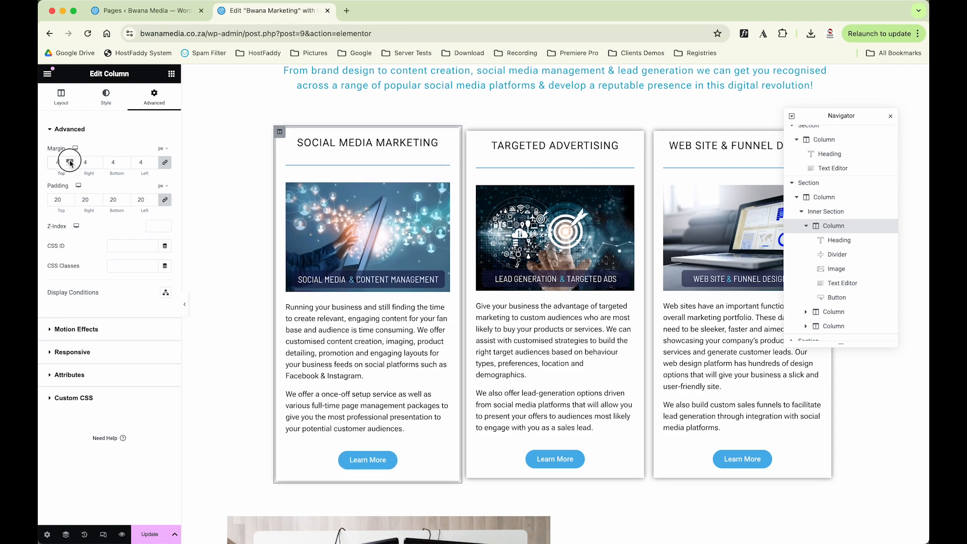
click(70, 161)
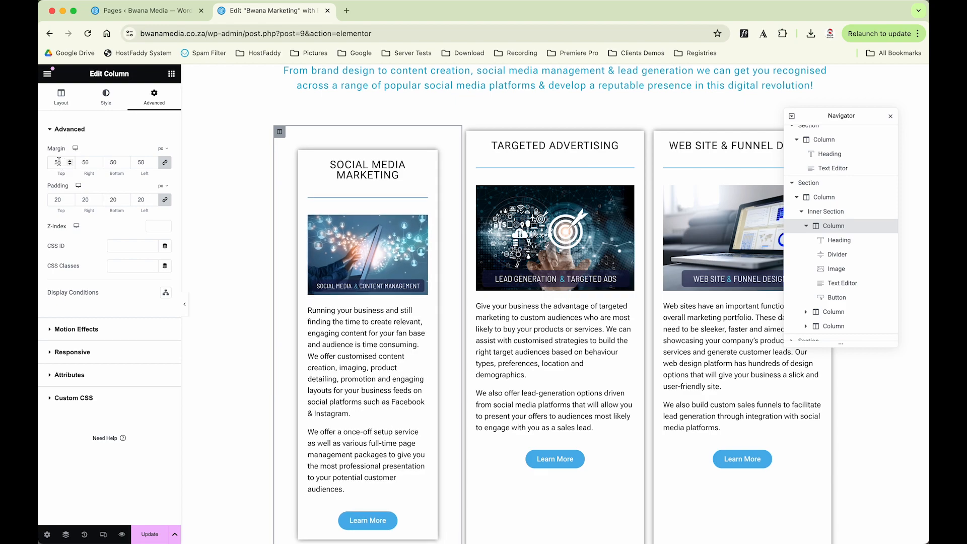
key(BackSpace)
text(1)
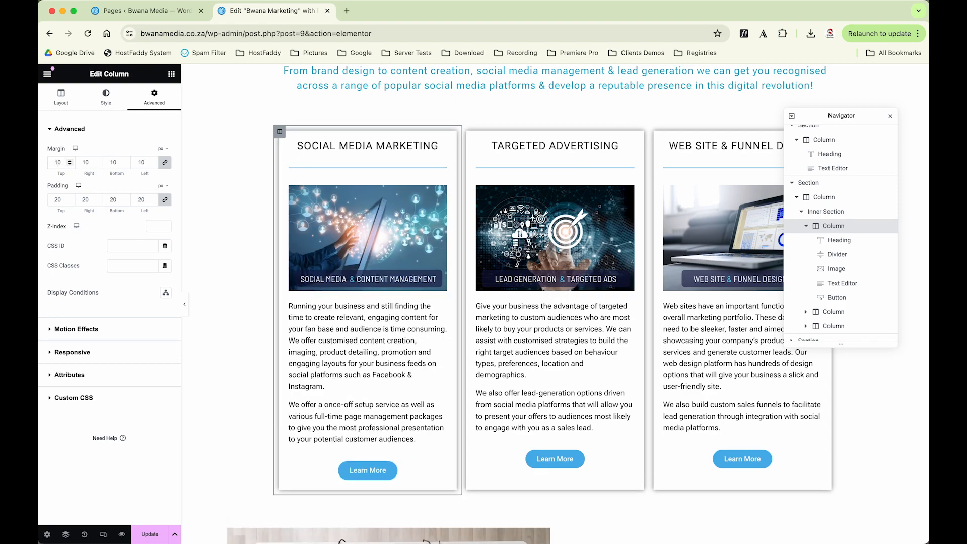
- View the background, border and box shadow settings of the Social Media Marketing column
click(110, 101)
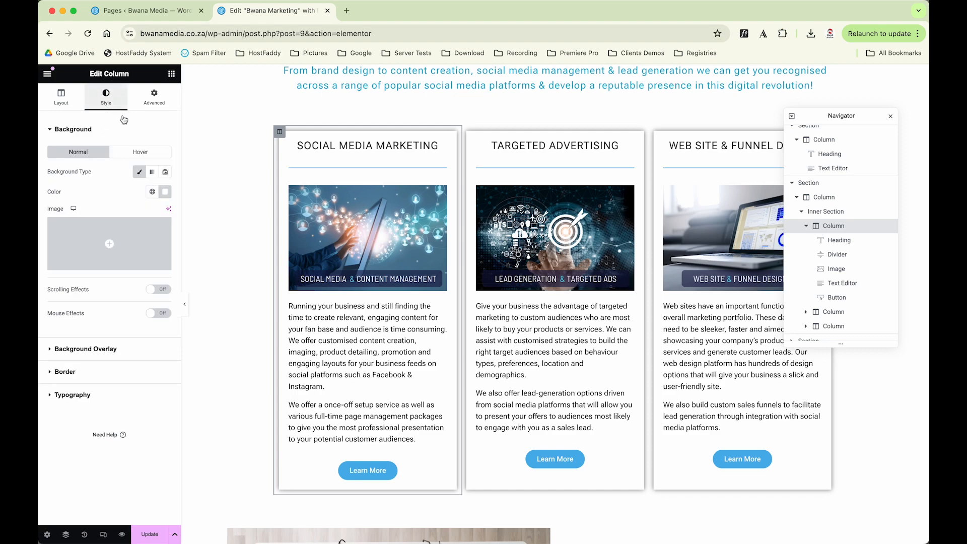
click(61, 373)
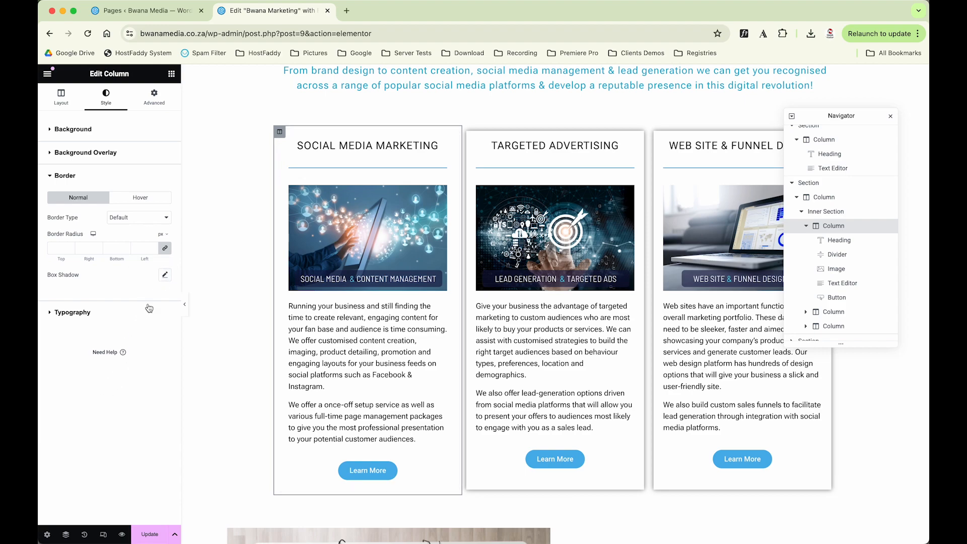
click(165, 275)
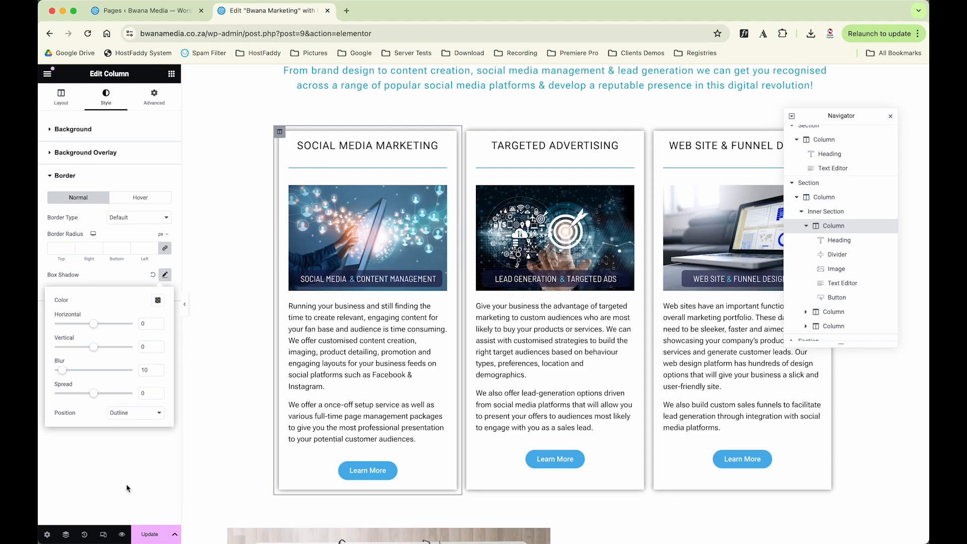
click(127, 471)
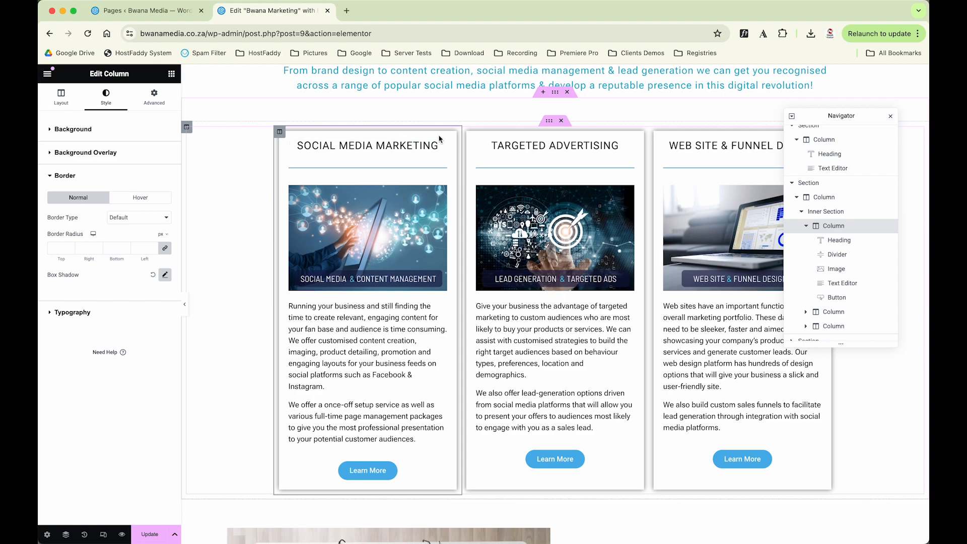
- View the content settings of the heading, divider, image, text and button in the Targeted Advertising column
click(506, 146)
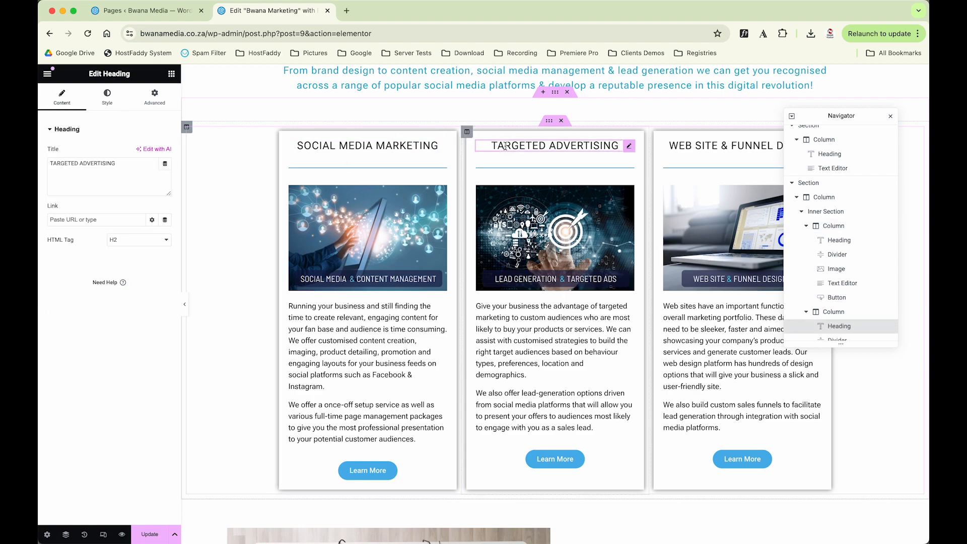
click(526, 169)
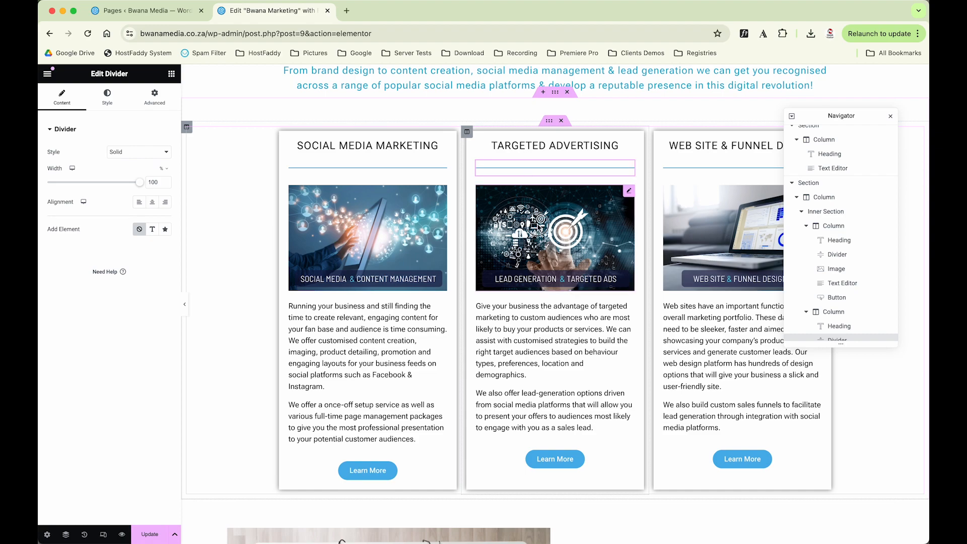
click(538, 228)
click(579, 353)
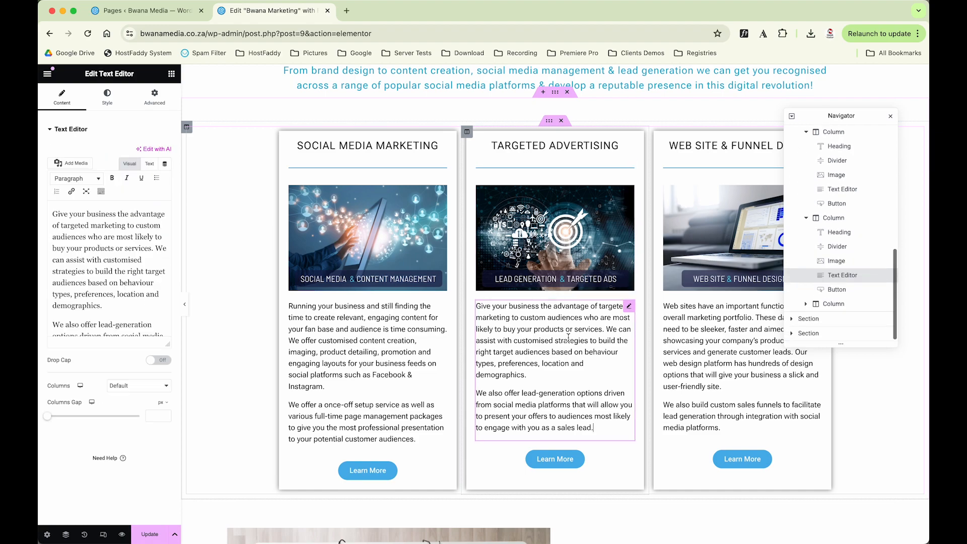
click(571, 464)
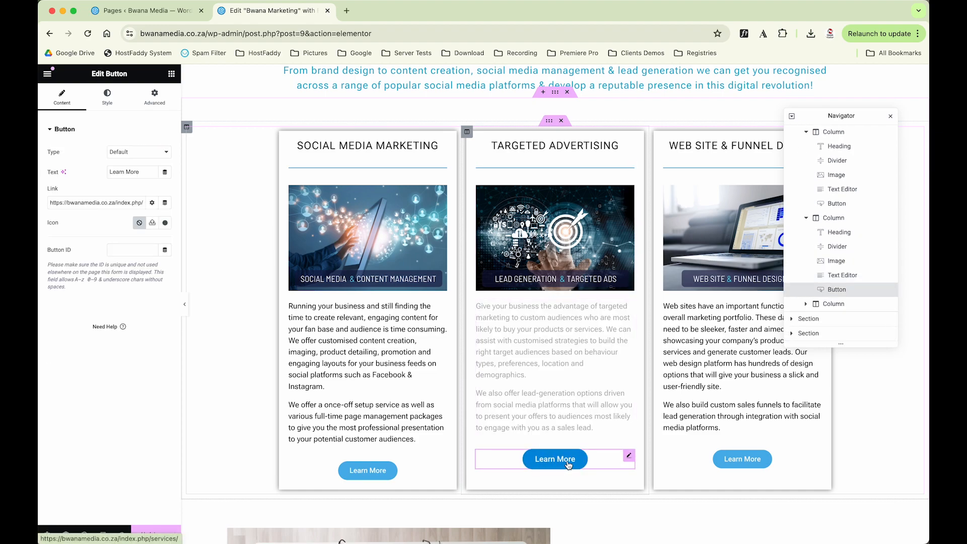
- View the margin, padding, border and box shadow settings of the Targeted Advertising column
click(468, 133)
click(154, 97)
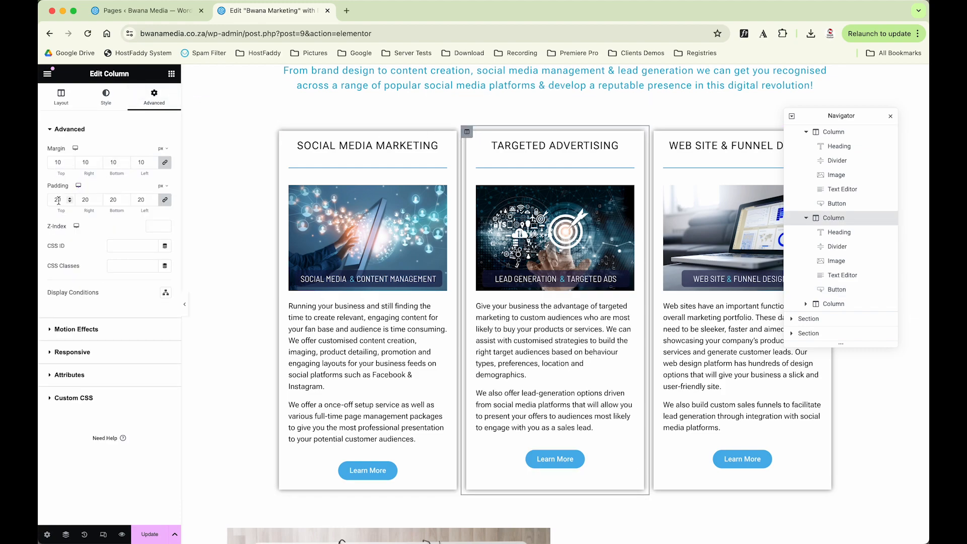
click(106, 96)
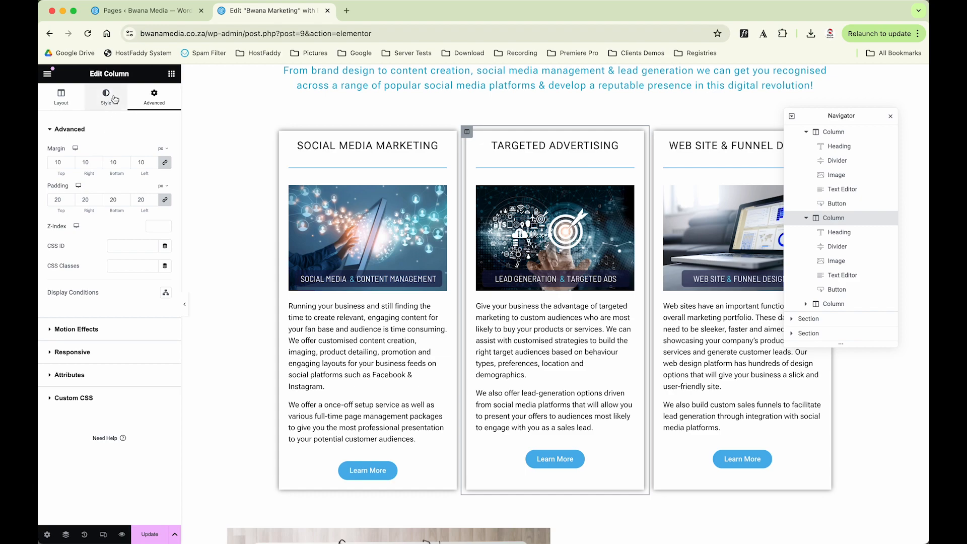
click(91, 370)
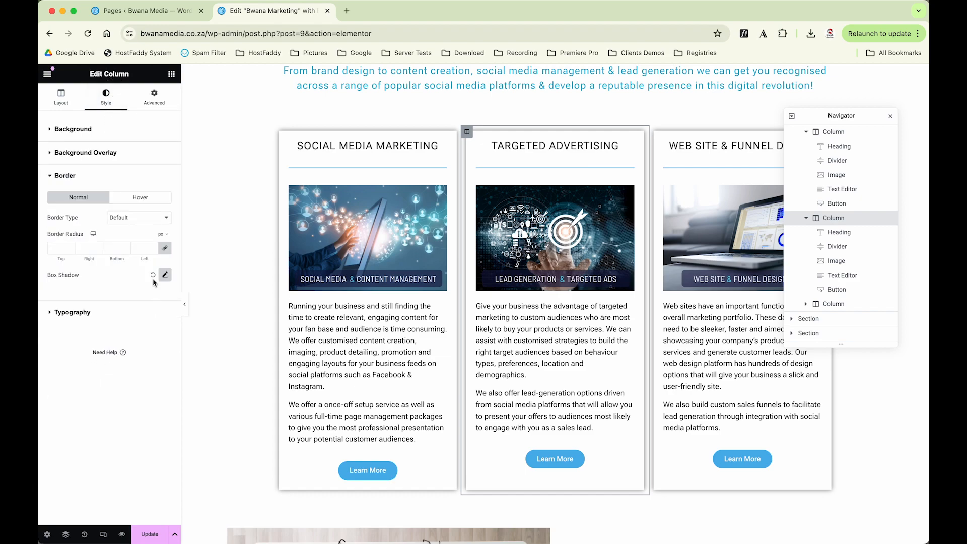
click(165, 276)
click(129, 505)
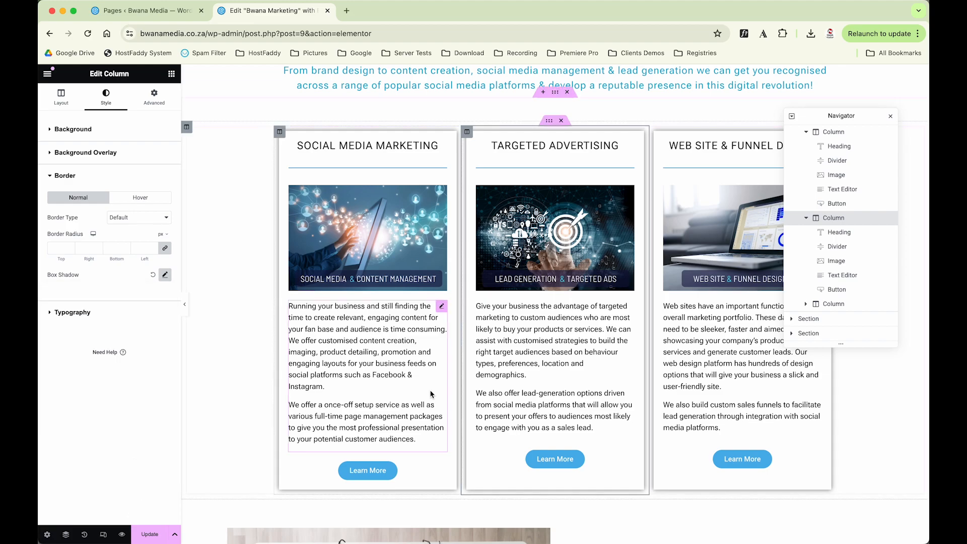
- View the settings of the Custom Marketing Strategy section, its image column and the desk picture inside it
scroll(432, 395, down, 4)
scroll(431, 395, down, 4)
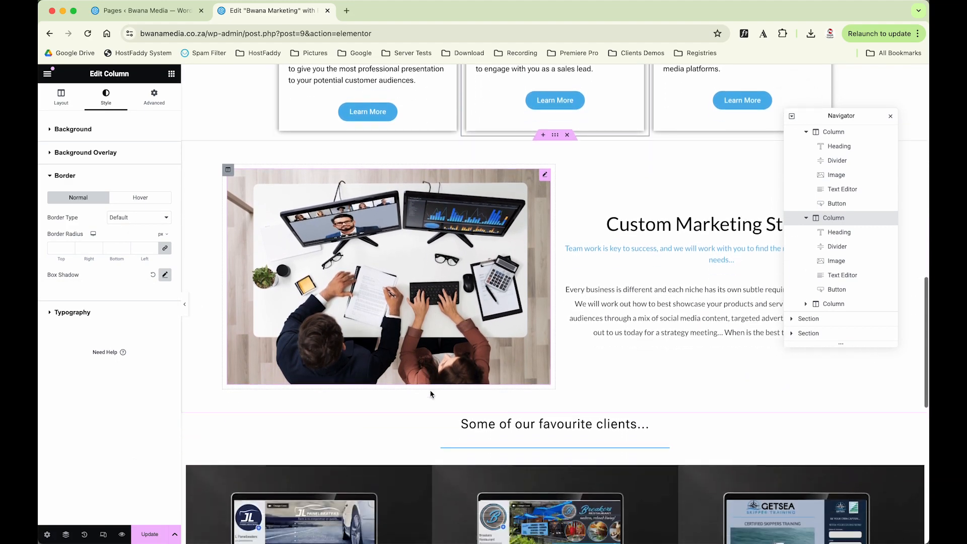
click(556, 148)
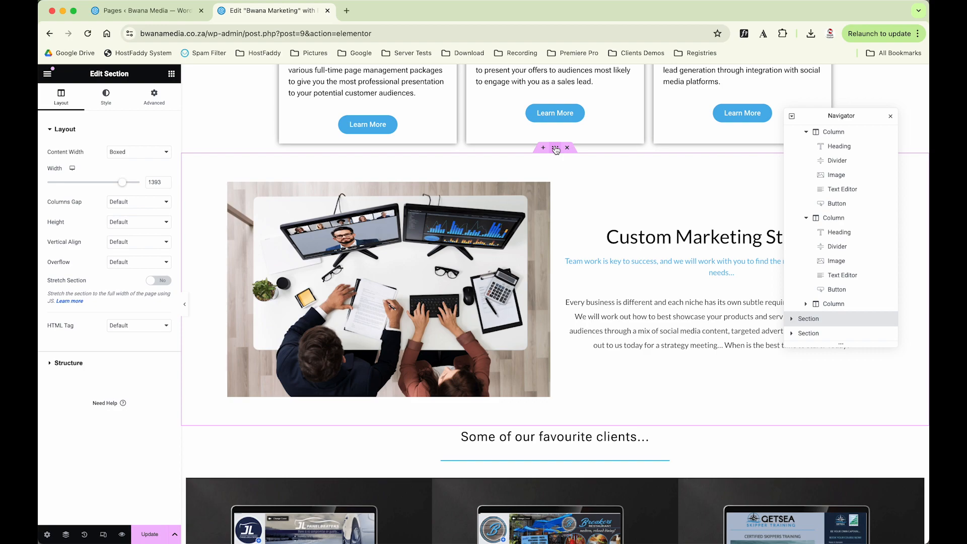
click(280, 201)
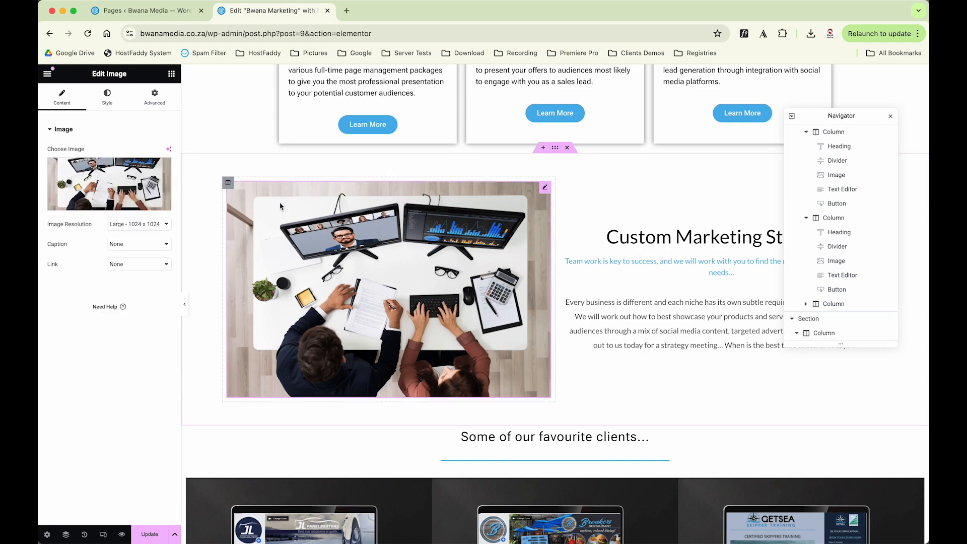
click(228, 185)
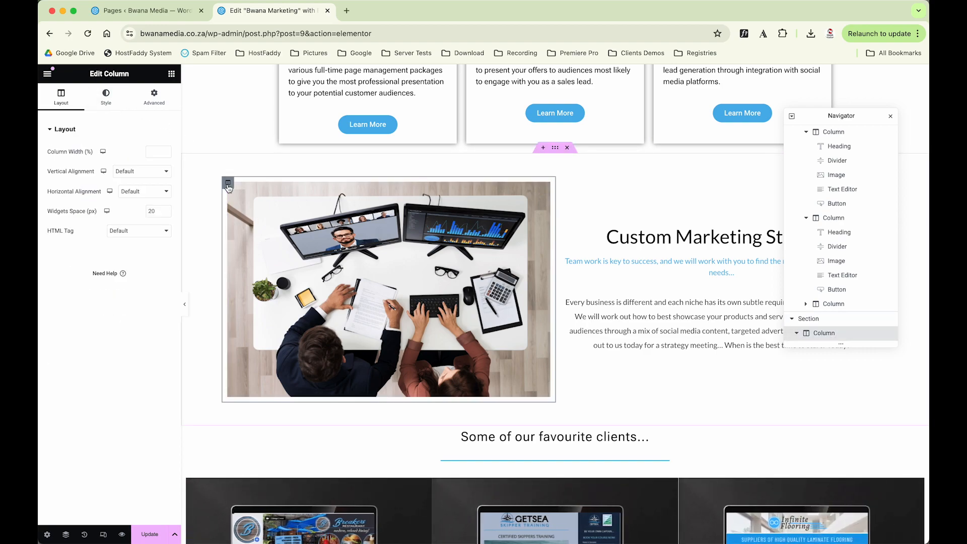
click(319, 240)
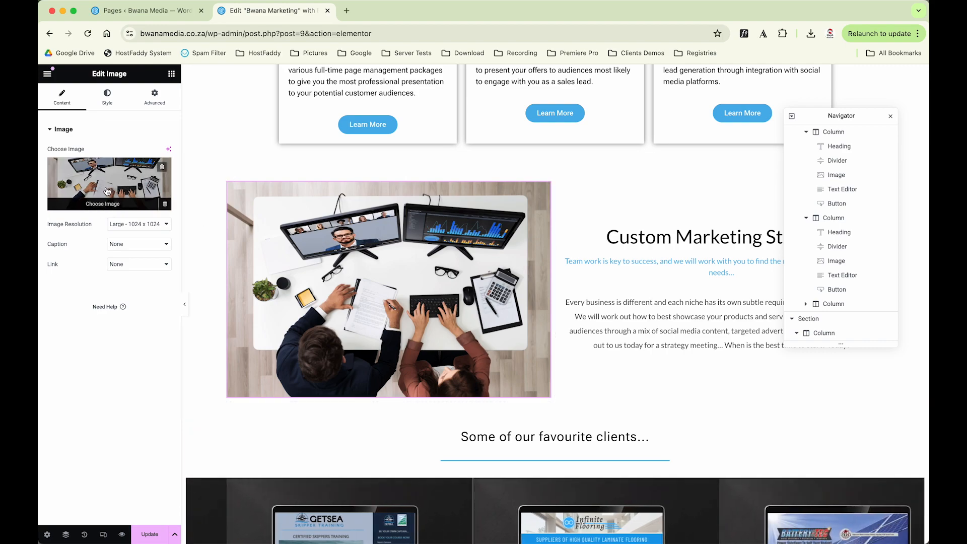
- View the content settings of the Custom Marketing Strategy heading and the two text blocks below it
click(695, 237)
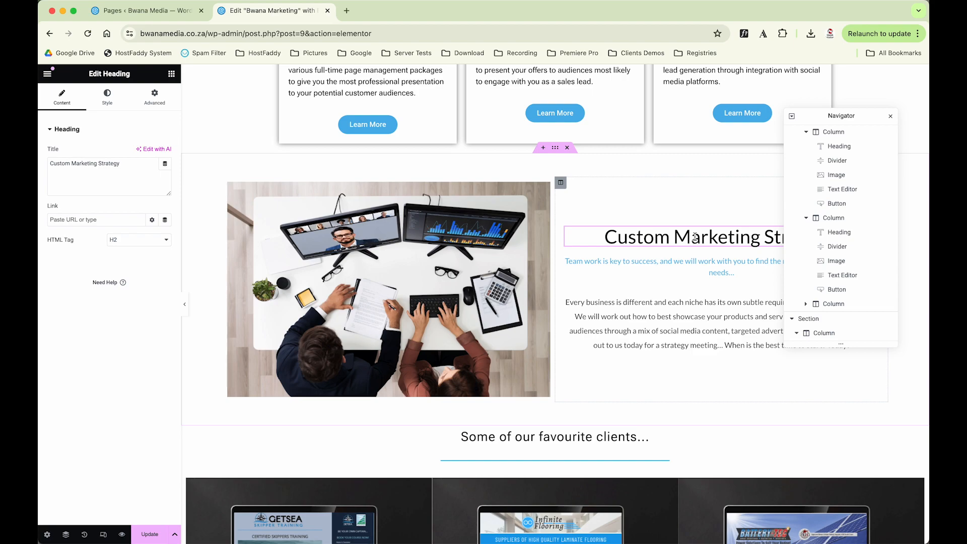
click(692, 263)
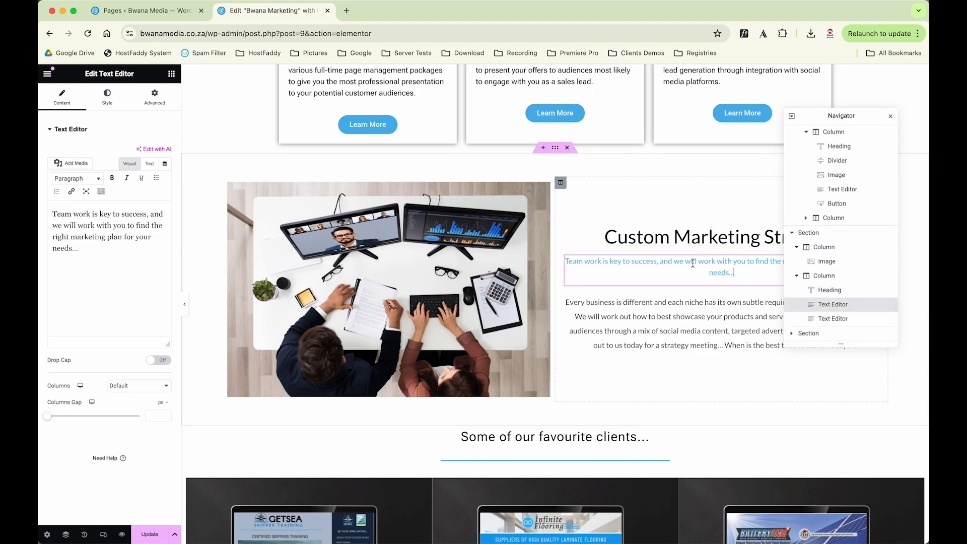
click(636, 305)
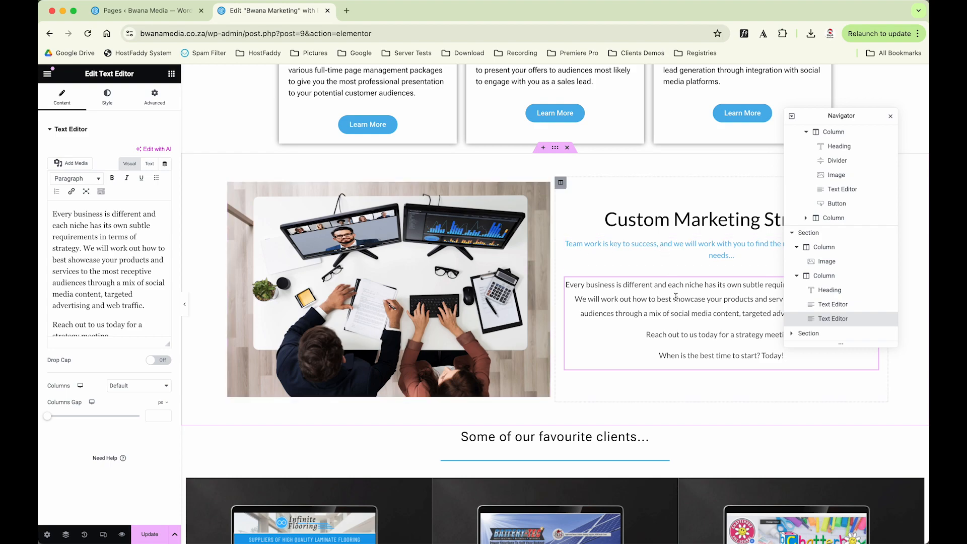
- View the settings of the "Some of our favourite clients..." section, its heading and its divider
scroll(557, 299, down, 3)
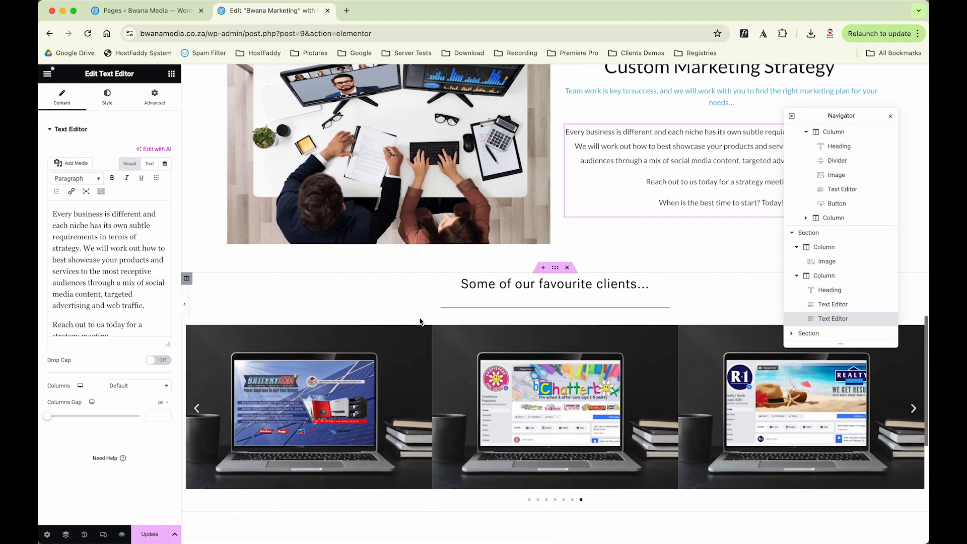
click(555, 269)
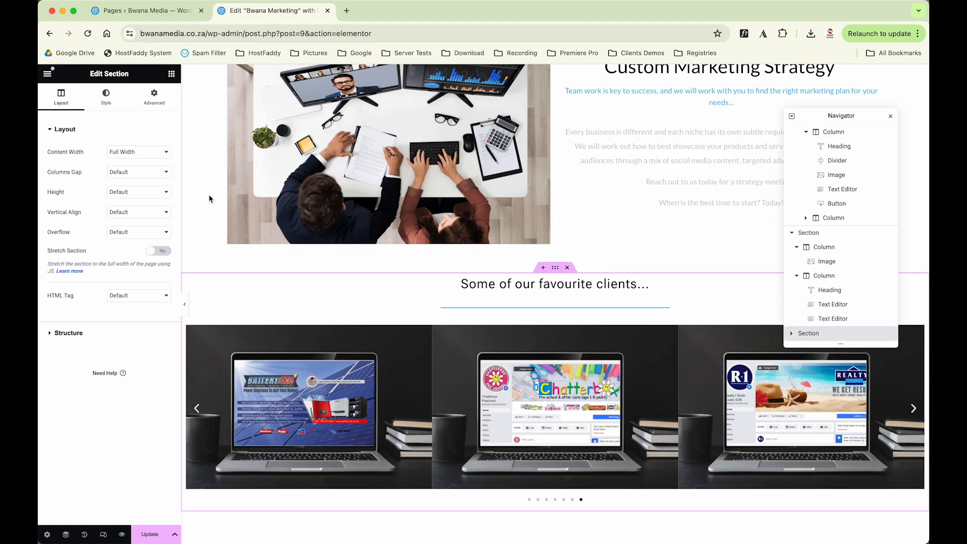
click(460, 282)
click(469, 309)
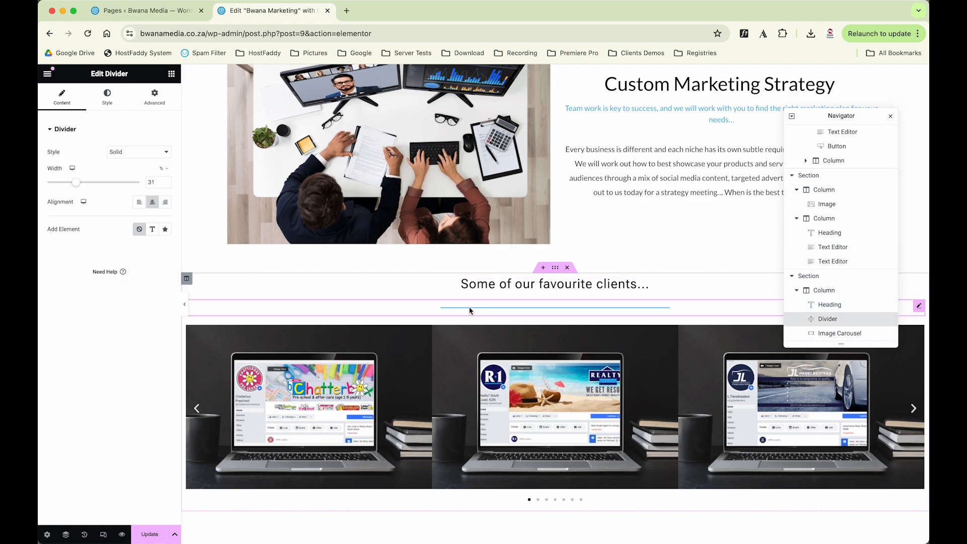
scroll(470, 311, down, 1)
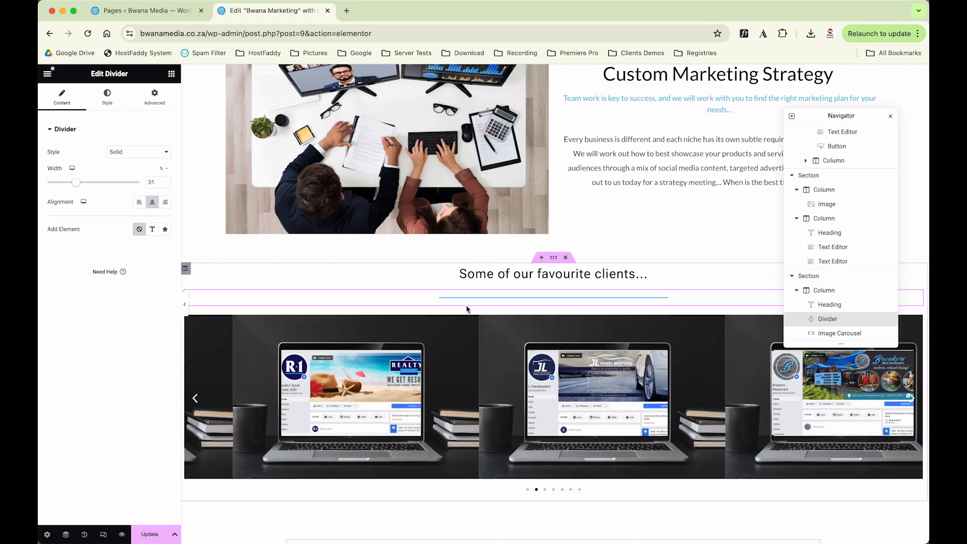
scroll(467, 306, down, 5)
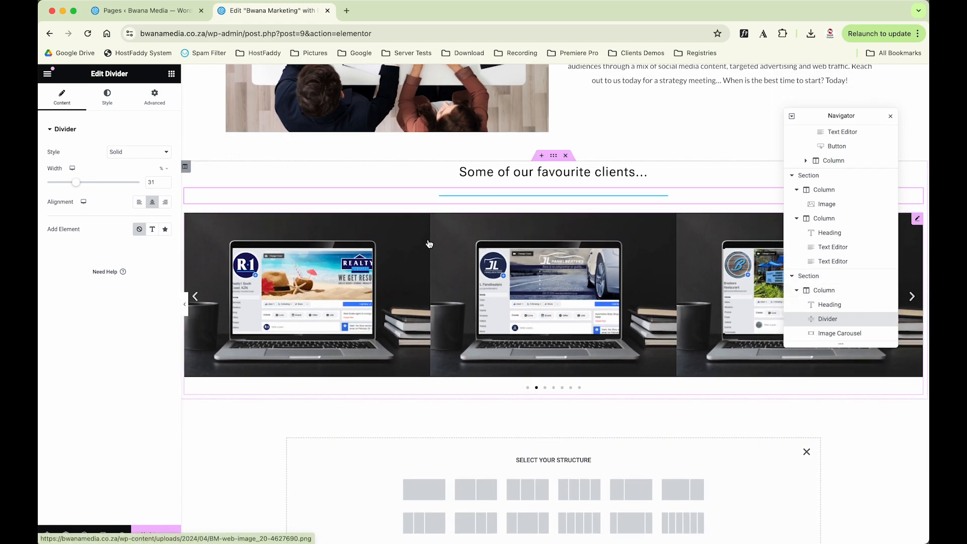
- Preview two of the client carousel pictures enlarged in the lightbox and close each preview
click(554, 278)
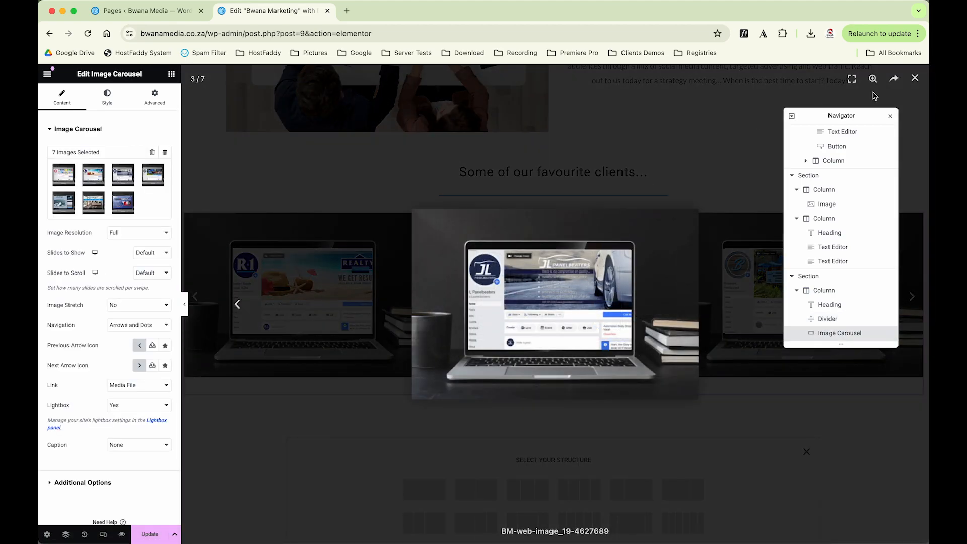
click(916, 79)
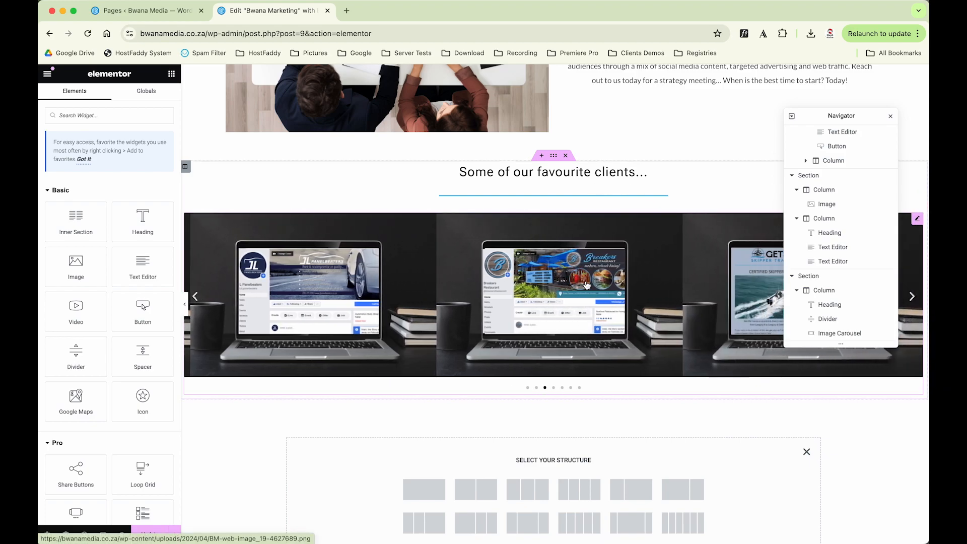
click(587, 285)
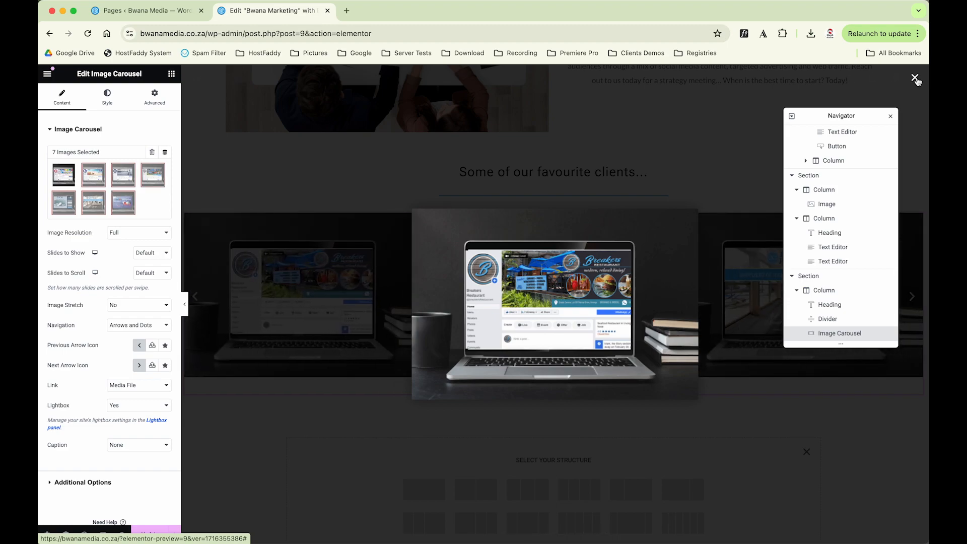
click(915, 79)
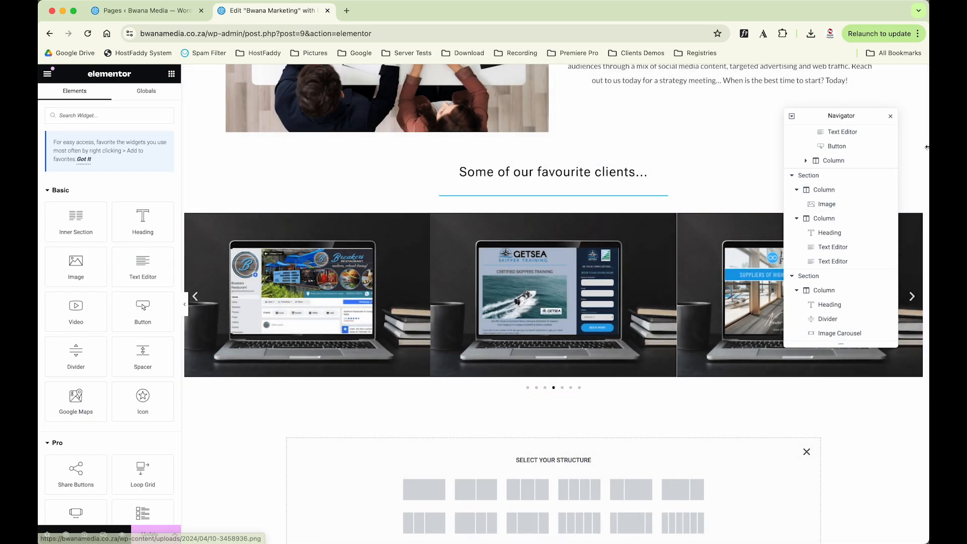
- Move the Navigator clear of the carousel's edit handle, open the carousel's gallery and reinsert its pictures in the same order
drag(863, 119, 797, 76)
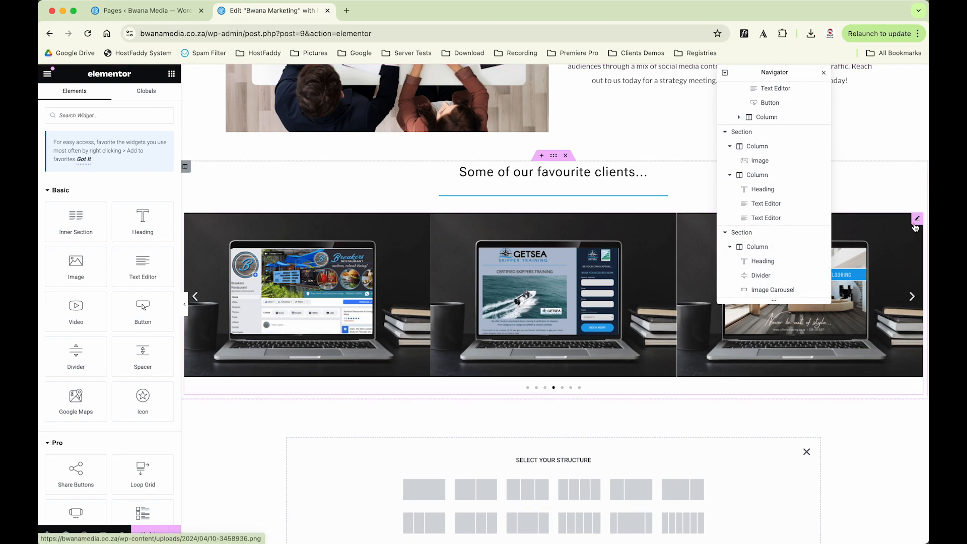
click(917, 220)
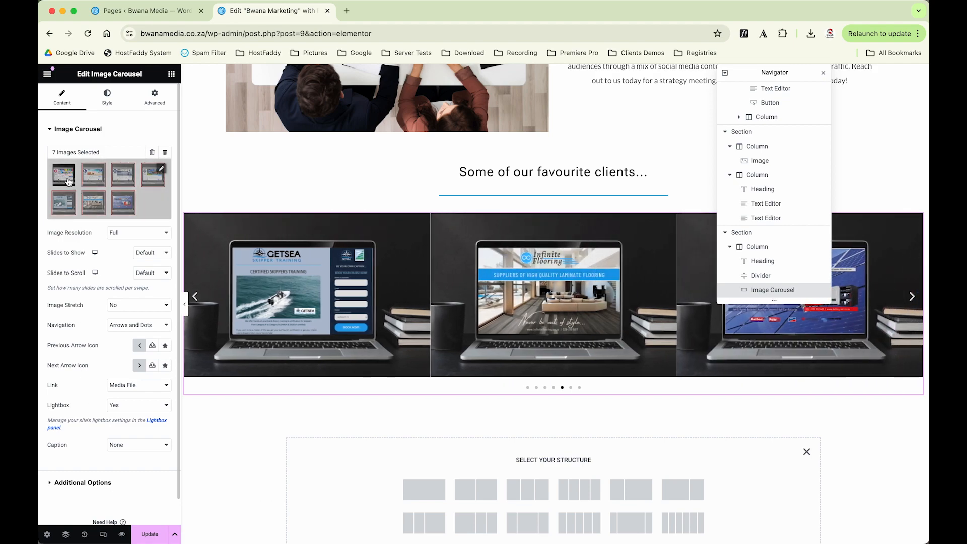
click(115, 191)
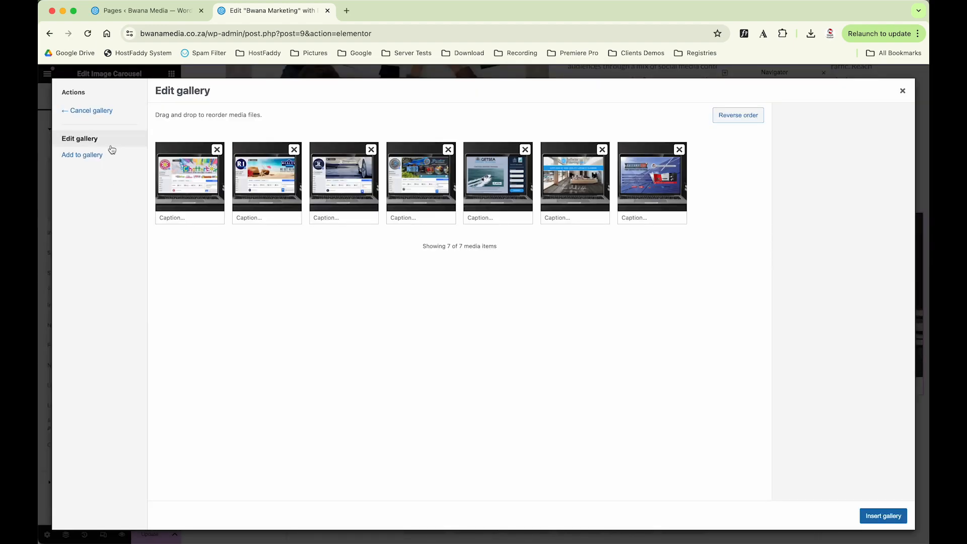
mouse_move(195, 172)
mouse_down()
mouse_move(292, 173)
mouse_move(195, 179)
mouse_up()
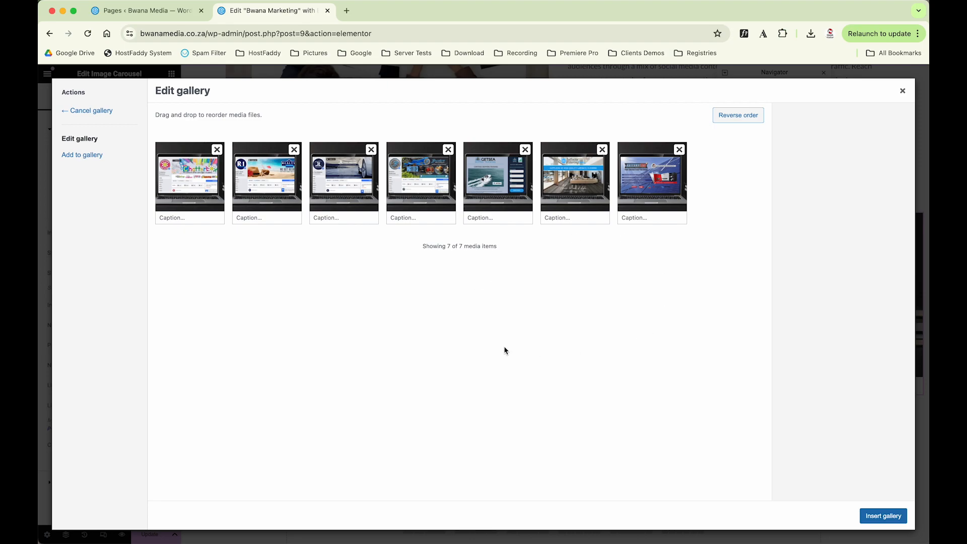
click(874, 514)
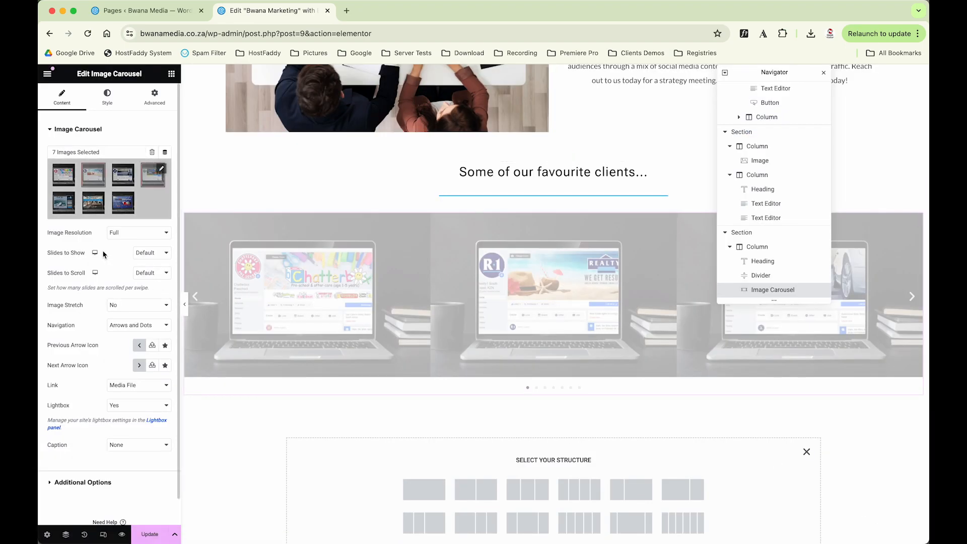
- Try the Thumbnail - 150 x 150 and Large - 1024 x 1024 image resolutions on the client carousel, and restore Full
click(132, 234)
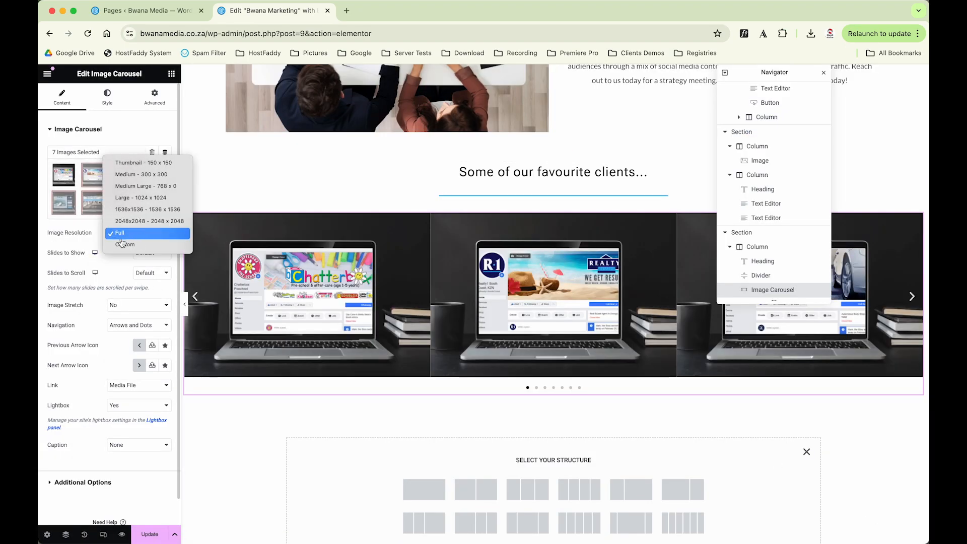
click(133, 163)
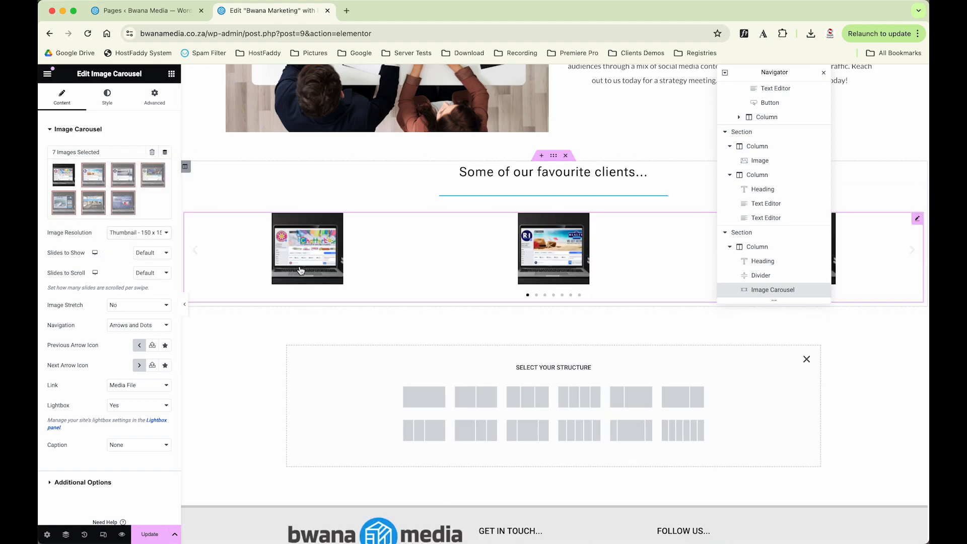
click(141, 233)
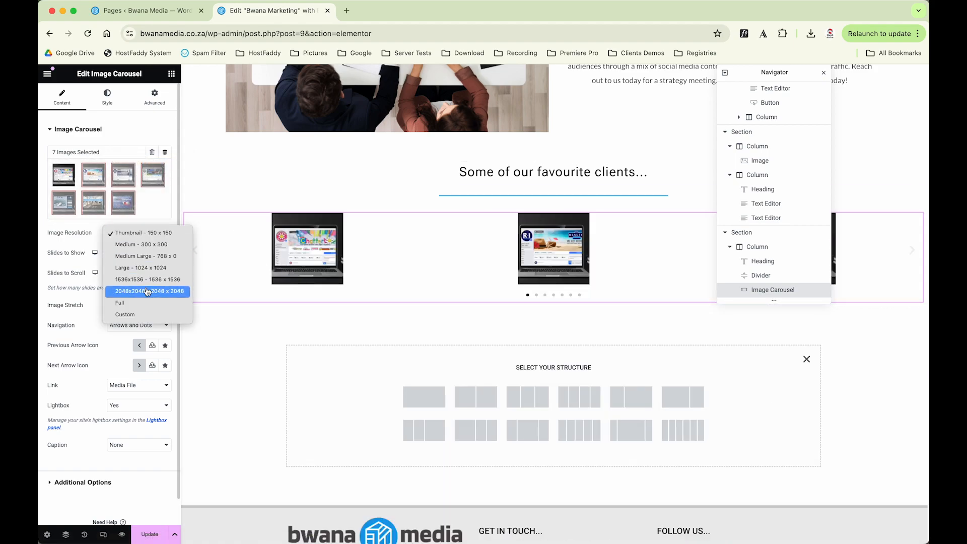
click(147, 267)
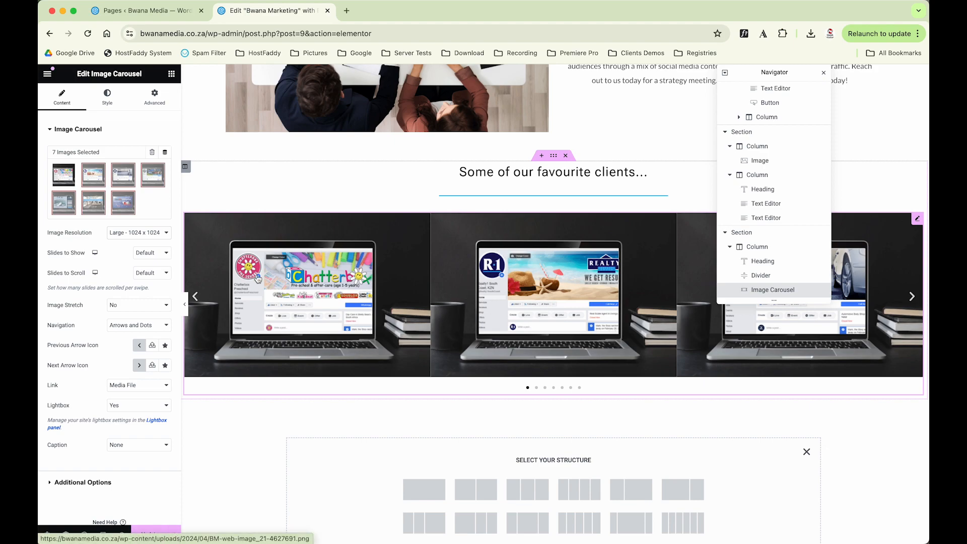
click(143, 233)
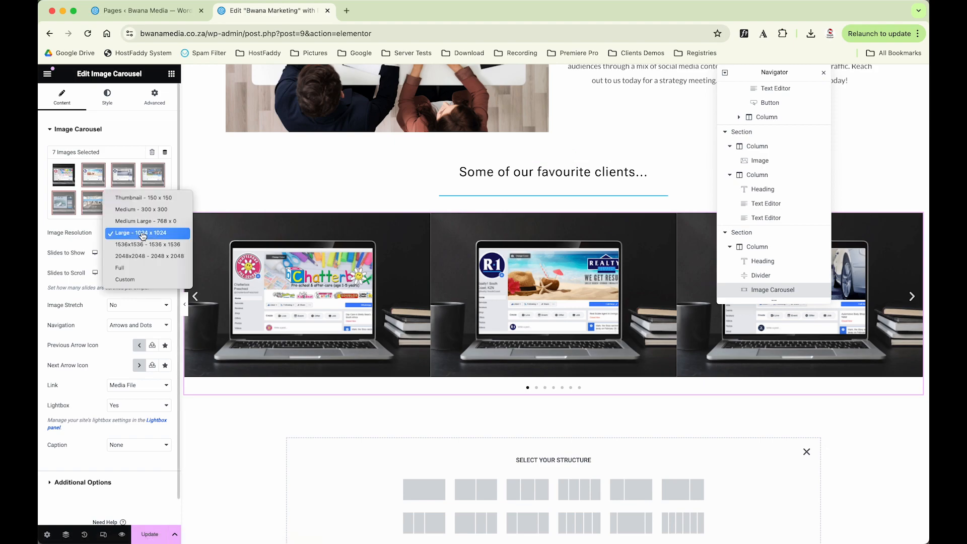
click(133, 268)
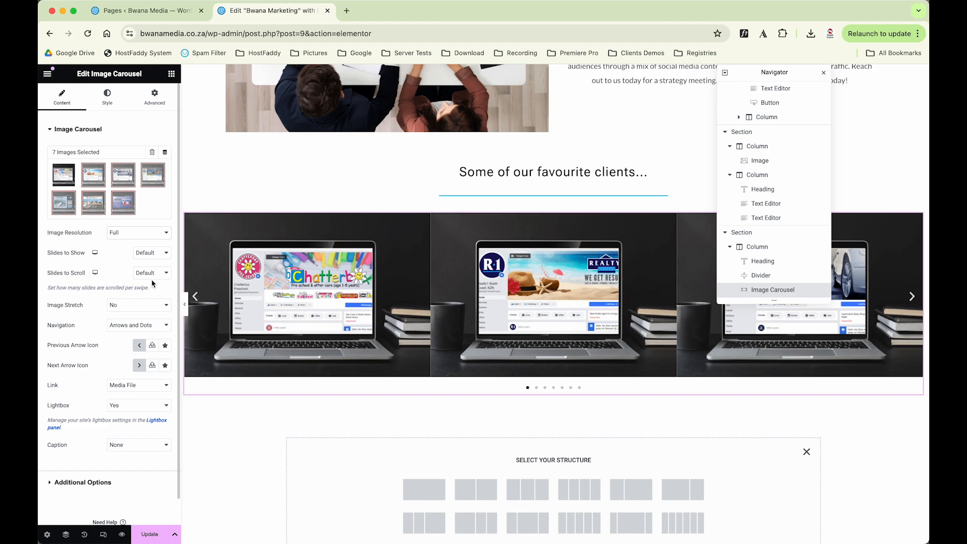
- View the carousel's options for slides to show, slides to scroll, navigation and lightbox without changing them
click(154, 277)
click(113, 271)
click(139, 276)
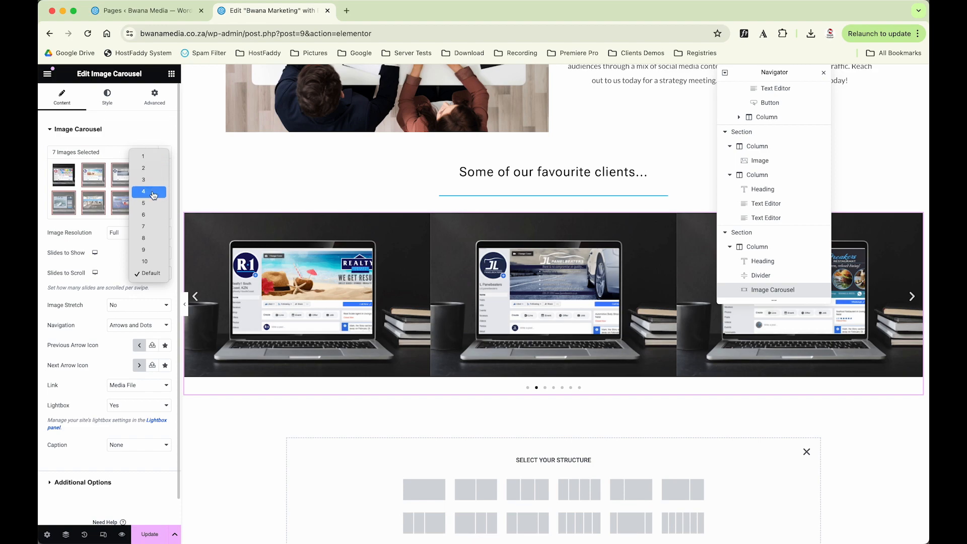
click(120, 258)
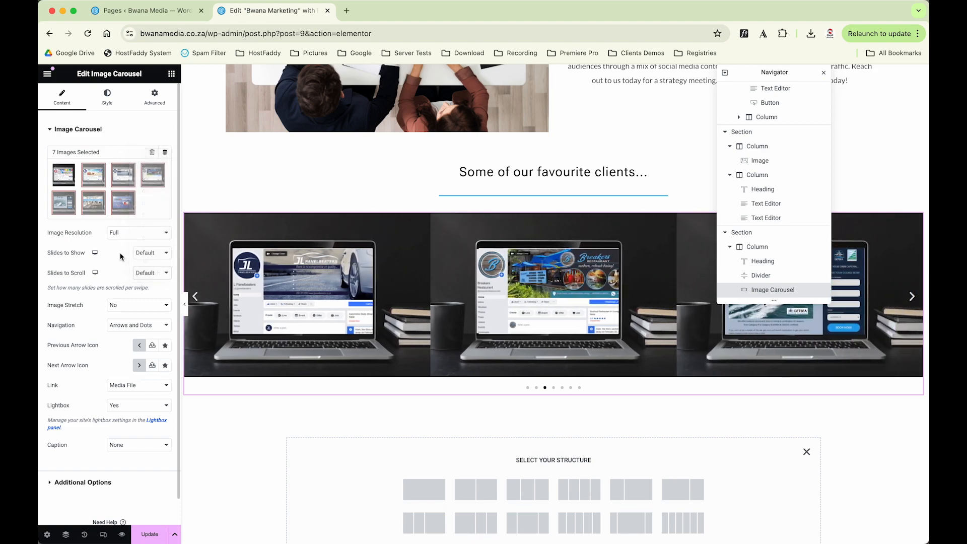
click(142, 254)
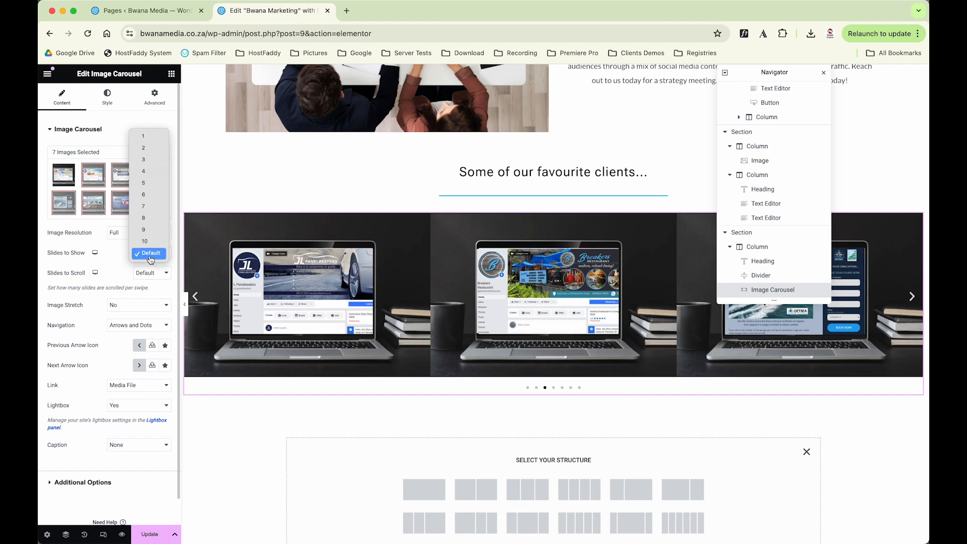
click(116, 267)
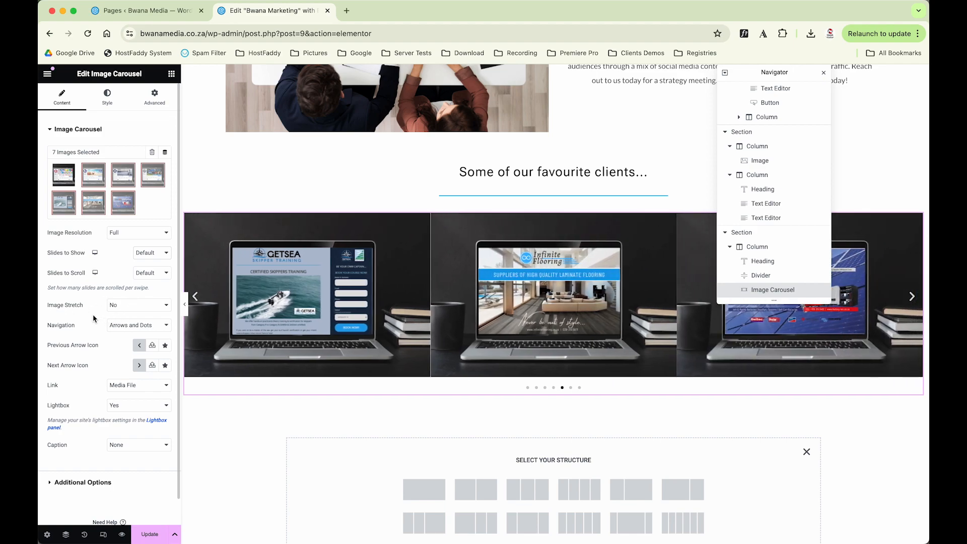
scroll(94, 318, down, 1)
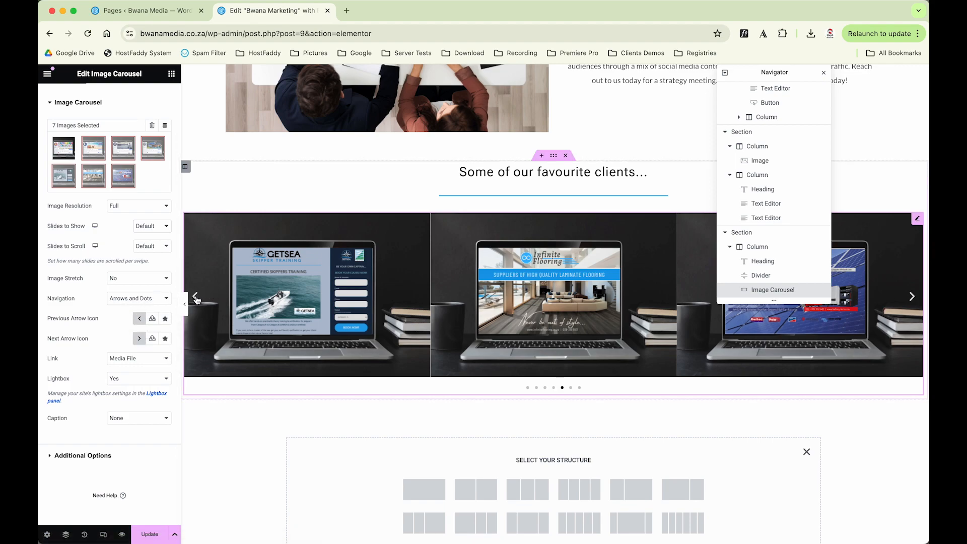
click(132, 380)
click(134, 380)
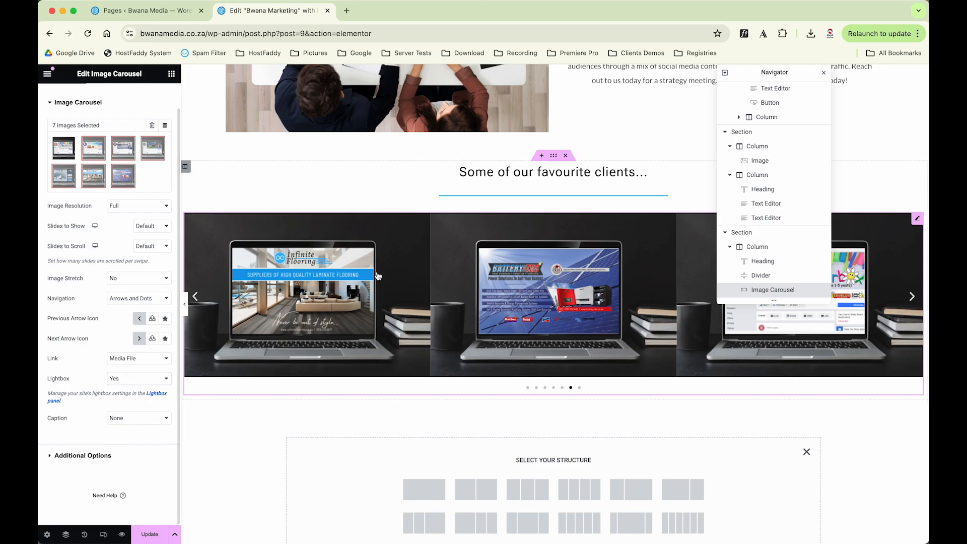
- Add a Form widget above the "Unlocking the Power of Digital" box and view its style and content settings
scroll(417, 269, up, 3)
scroll(417, 269, up, 10)
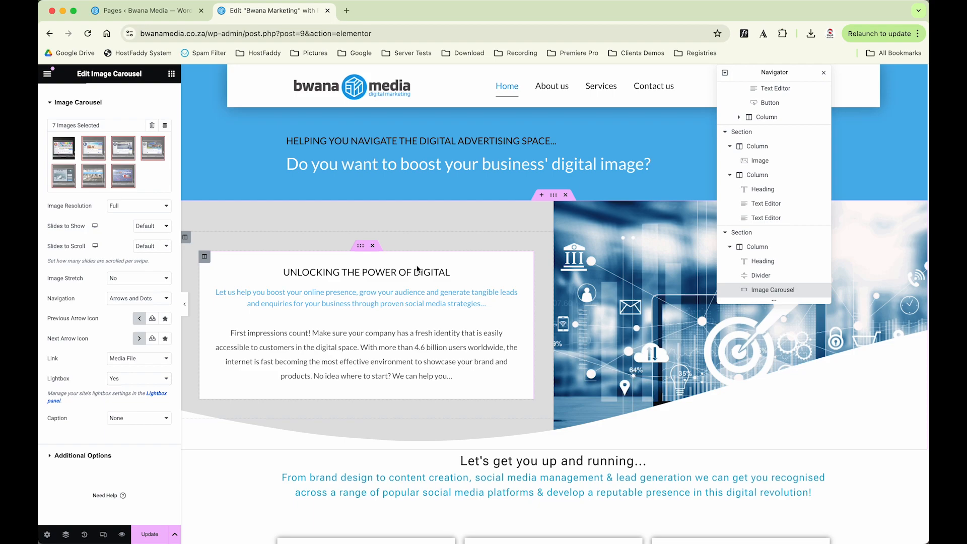
click(171, 74)
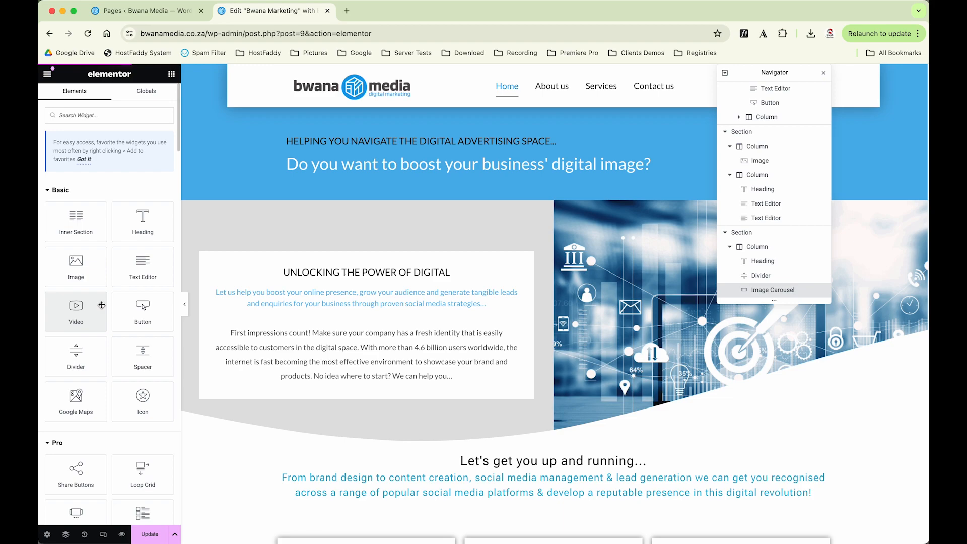
text(form)
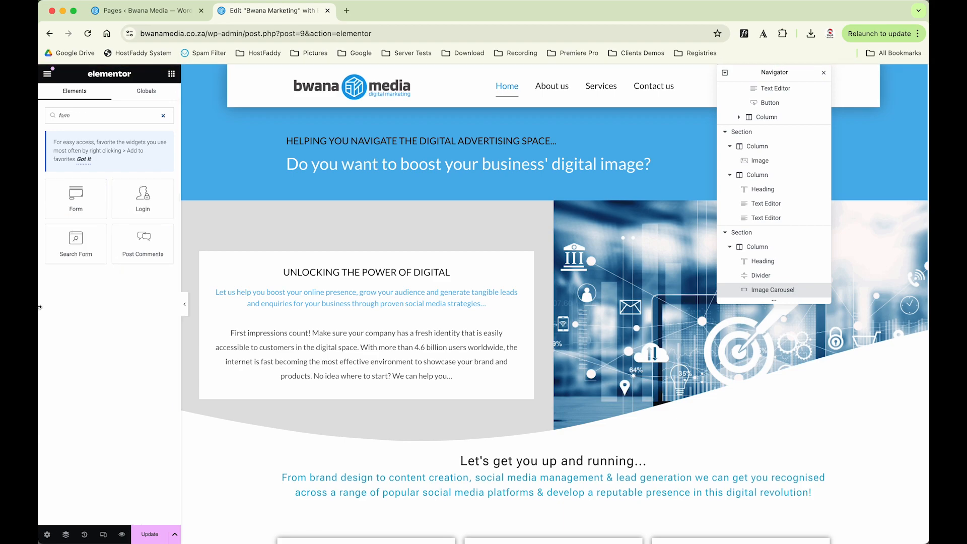
drag(78, 197, 379, 267)
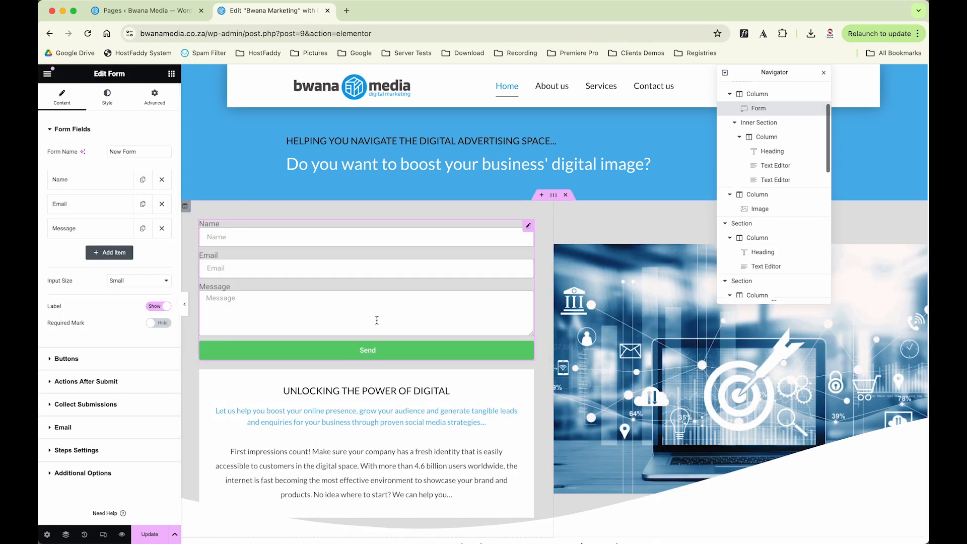
click(107, 96)
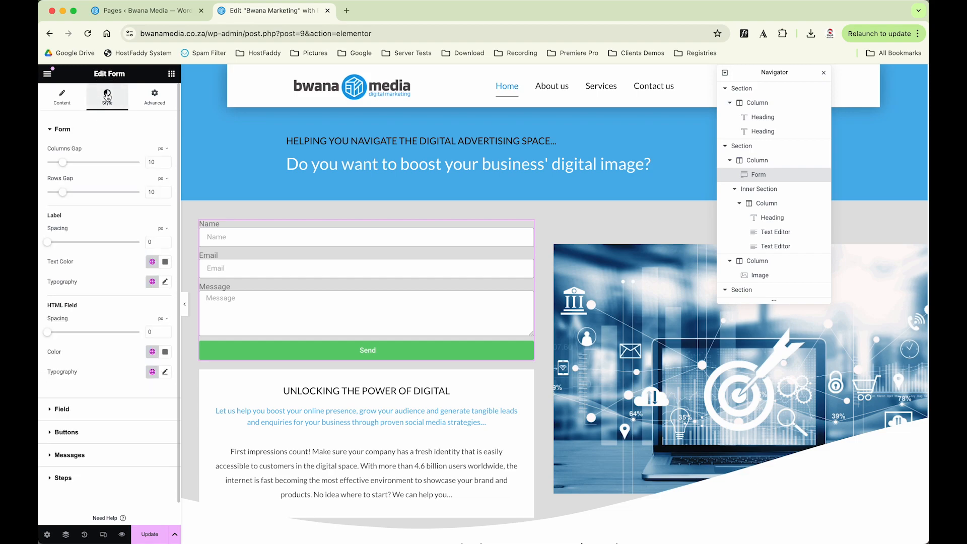
click(58, 103)
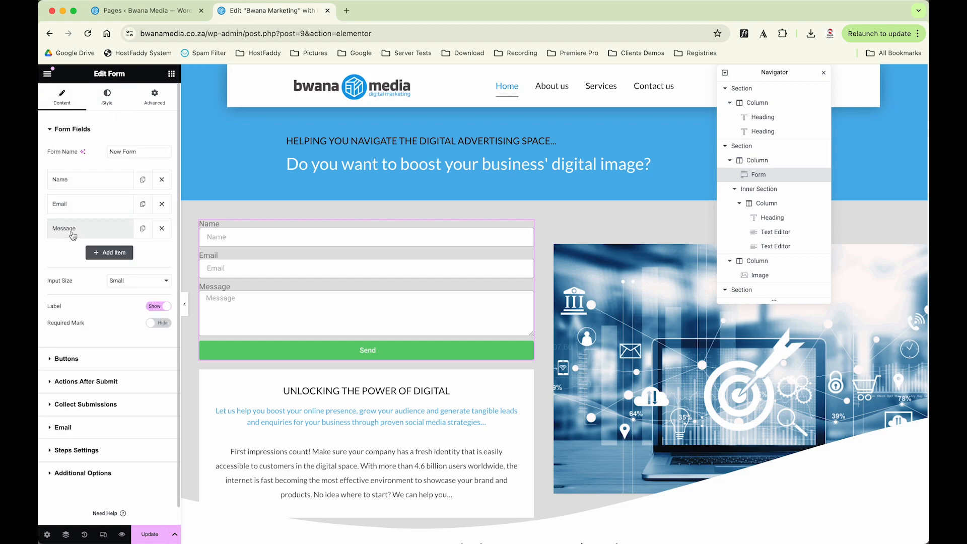
- Add a Tel field to the form, place it between the Email and Message fields, and open its settings
click(101, 254)
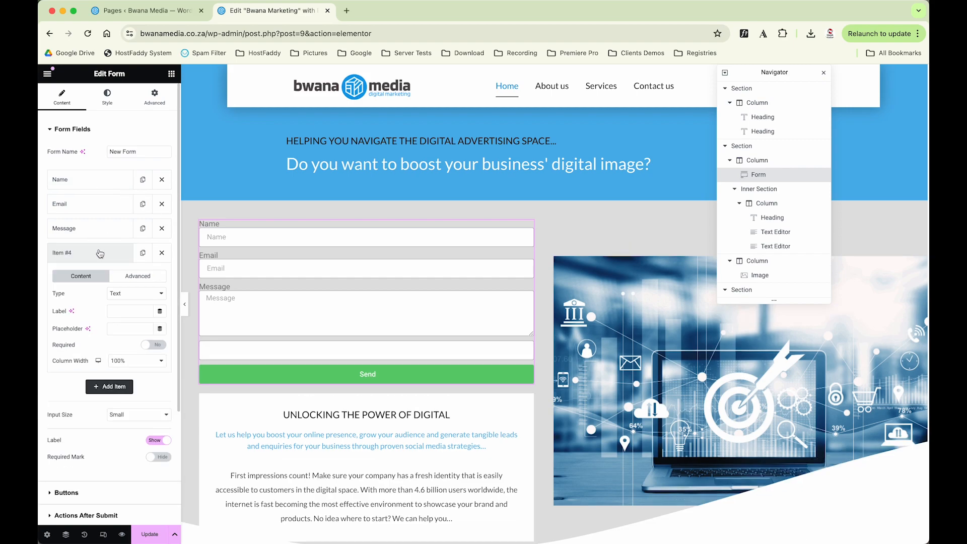
click(144, 296)
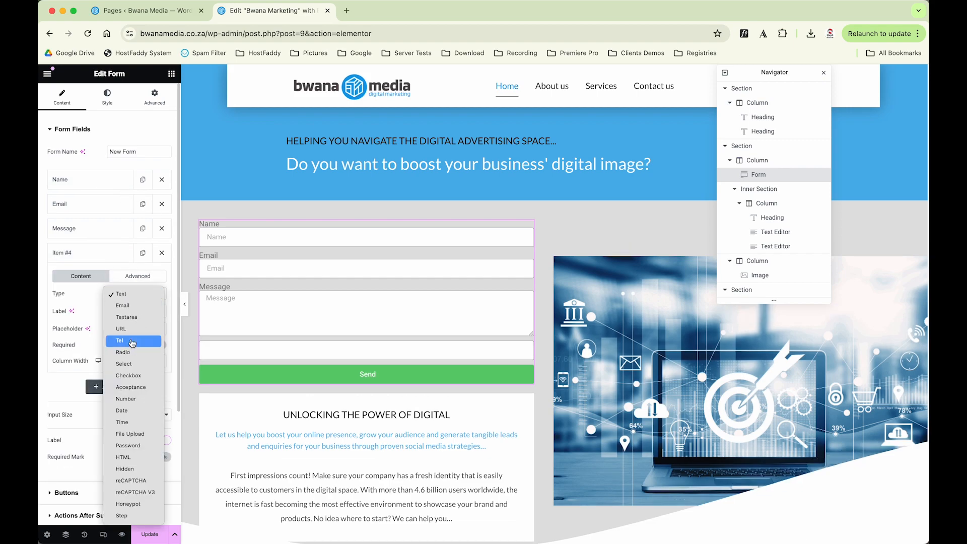
click(131, 343)
click(72, 254)
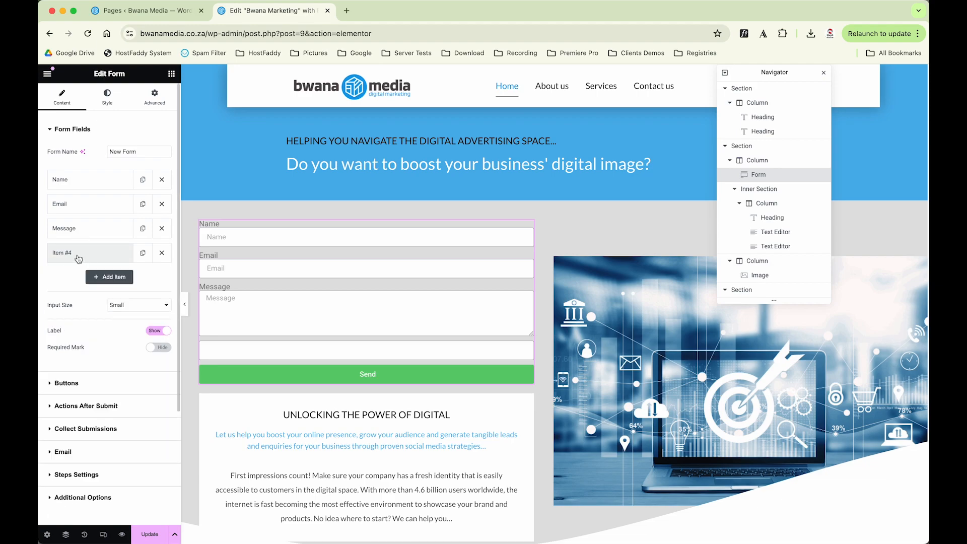
drag(72, 253, 78, 224)
click(79, 228)
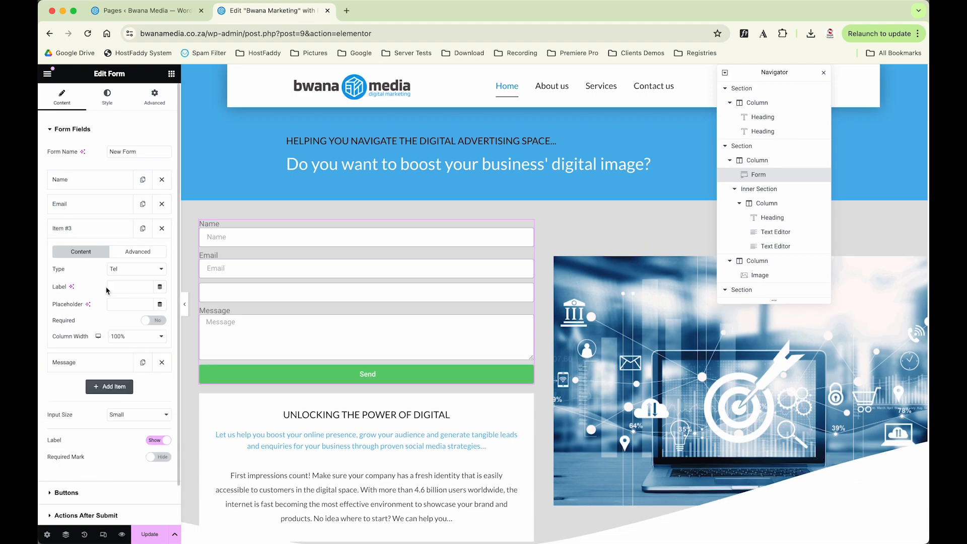
- Label the new Tel field "Phone" and enter "POhone" as its placeholder
click(124, 286)
text(Phone)
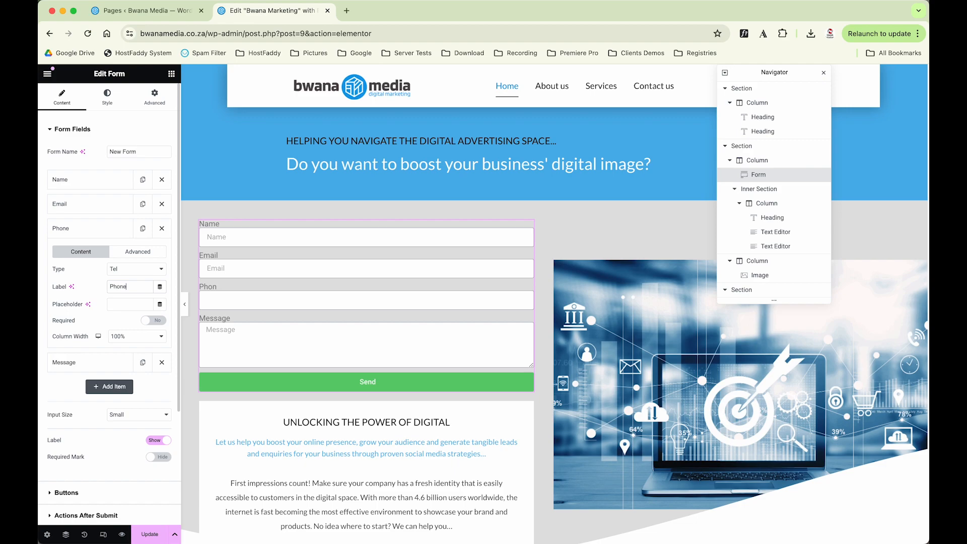
click(123, 304)
text(POhone)
- Try a column width of 50% on the phone field, and set it to 20%
click(132, 338)
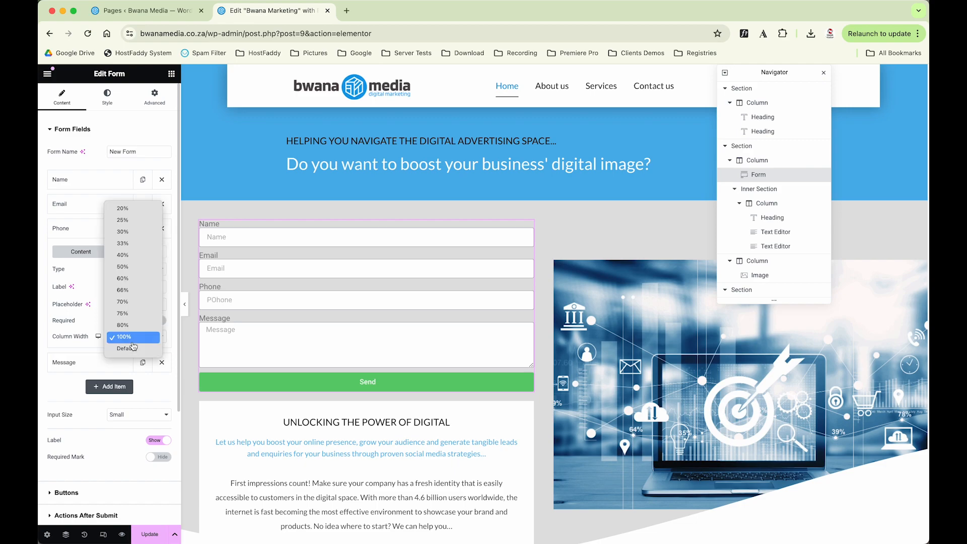
click(137, 267)
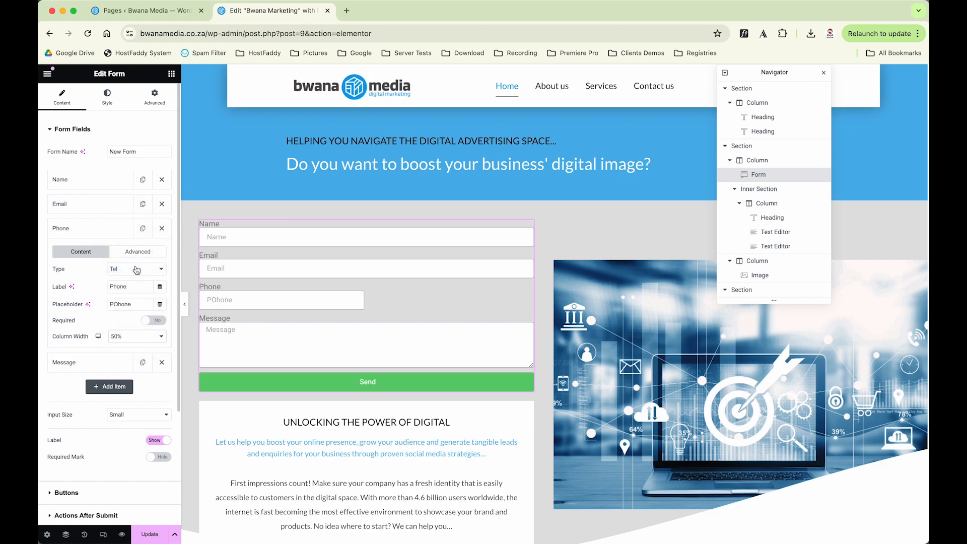
click(134, 337)
click(131, 280)
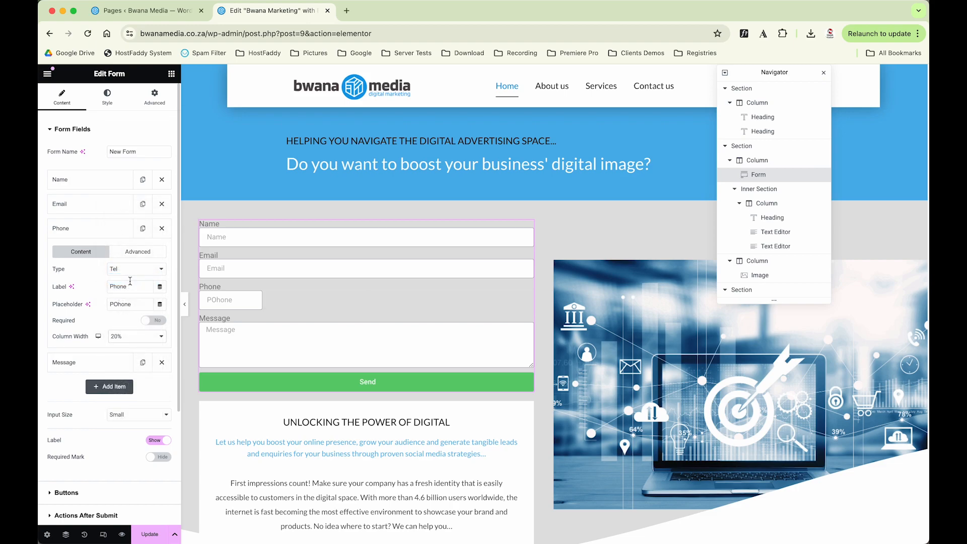
- Delete the Form widget above the "Unlocking the Power of Digital" box
right_click(301, 287)
click(334, 498)
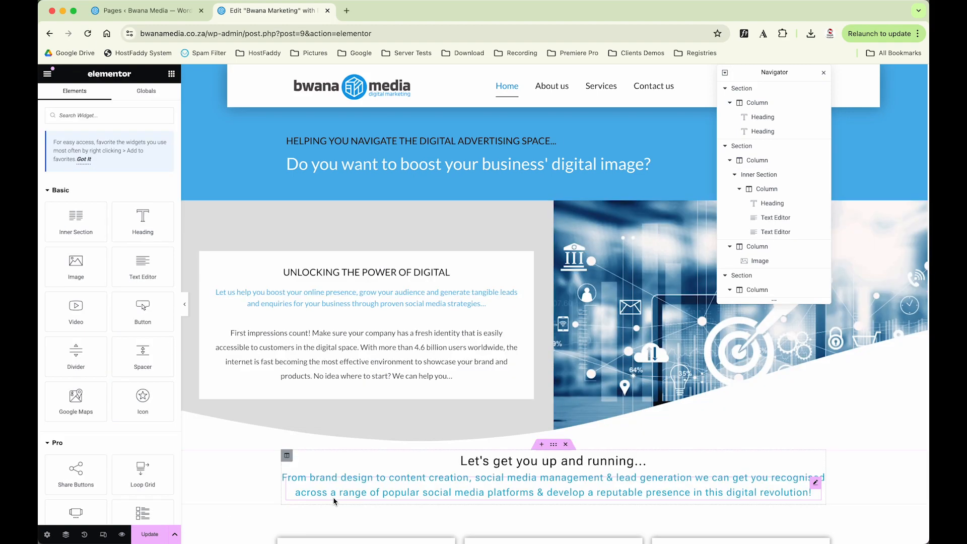